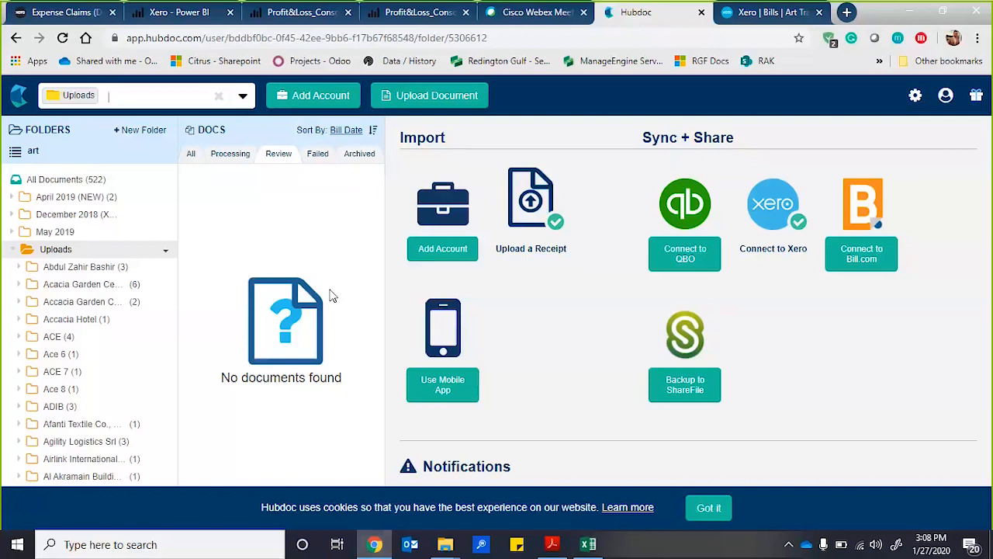
Remove the Uploads folder filter, open the GoDaddy document's details for editing and review its extracted data.
{"action": "left_click", "coordinate": [219, 98]}
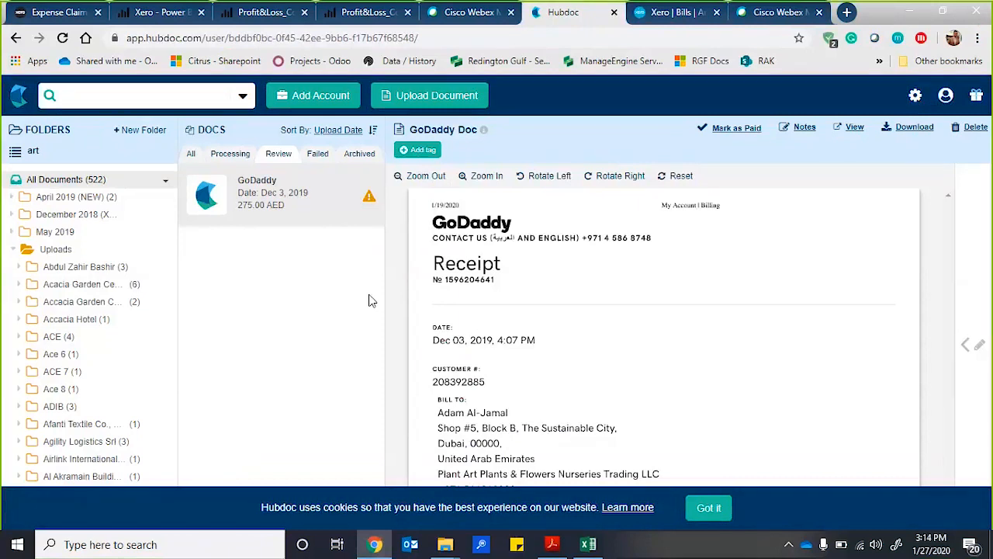
{"action": "left_click", "coordinate": [978, 358]}
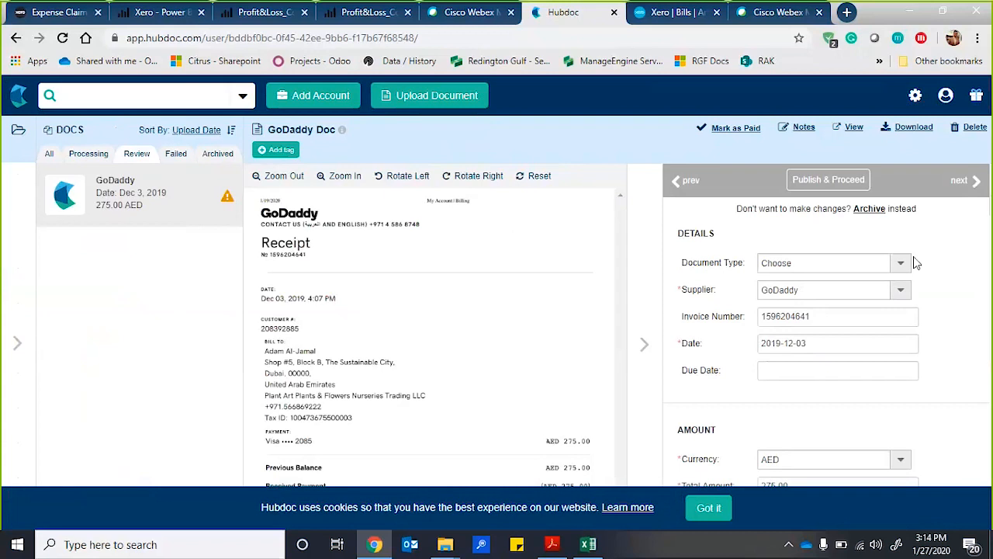
{"action": "scroll", "coordinate": [876, 350], "scroll_direction": "down", "scroll_amount": 3}
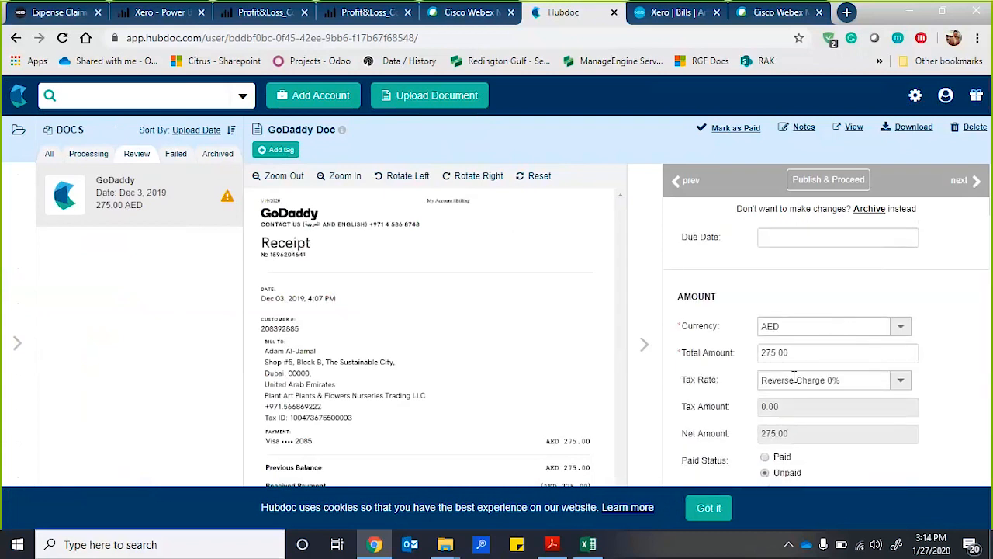
{"action": "scroll", "coordinate": [776, 391], "scroll_direction": "down", "scroll_amount": 1}
{"action": "scroll", "coordinate": [776, 390], "scroll_direction": "down", "scroll_amount": 5}
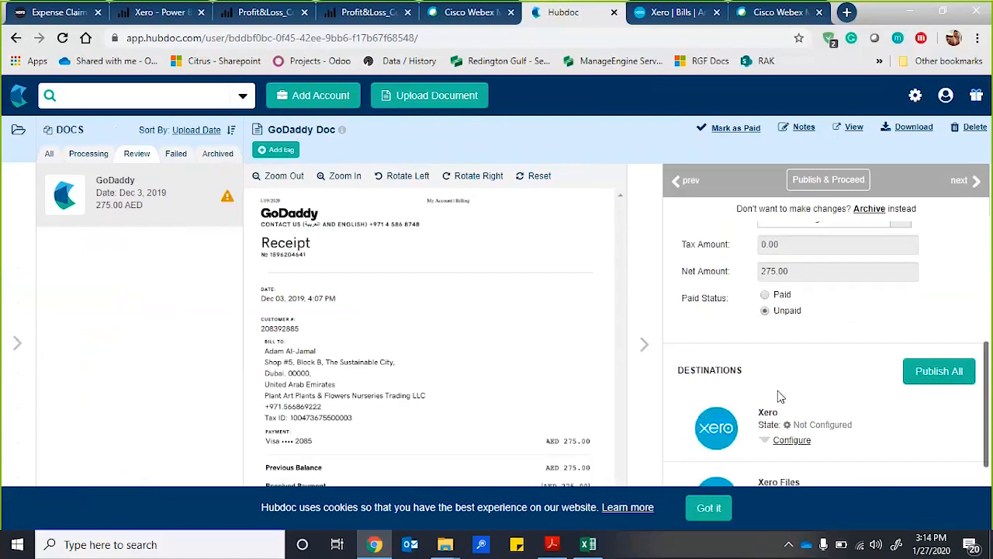
{"action": "scroll", "coordinate": [483, 349], "scroll_direction": "down", "scroll_amount": 4}
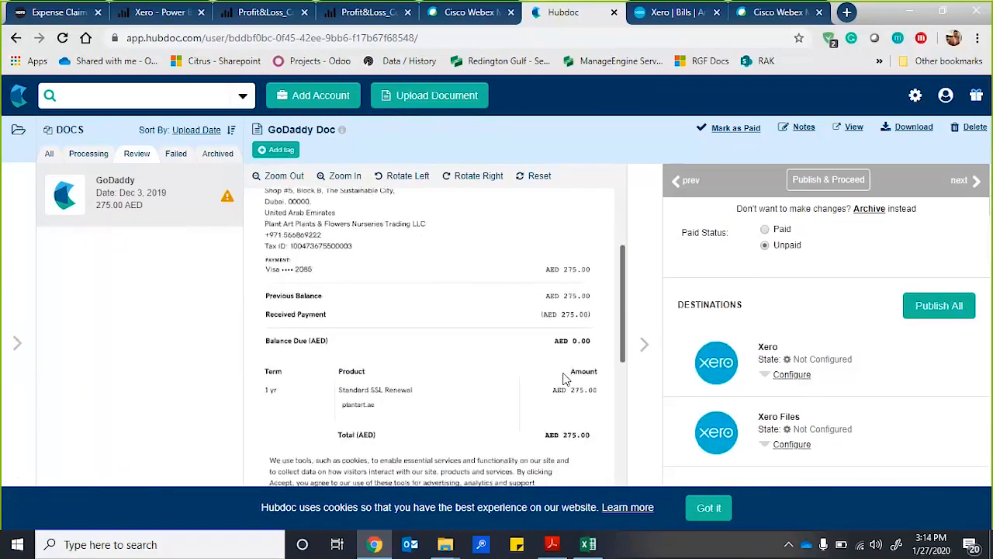
Expand the publishing configuration of the Xero destination for the GoDaddy document.
{"action": "left_click", "coordinate": [791, 376]}
{"action": "scroll", "coordinate": [914, 393], "scroll_direction": "down", "scroll_amount": 2}
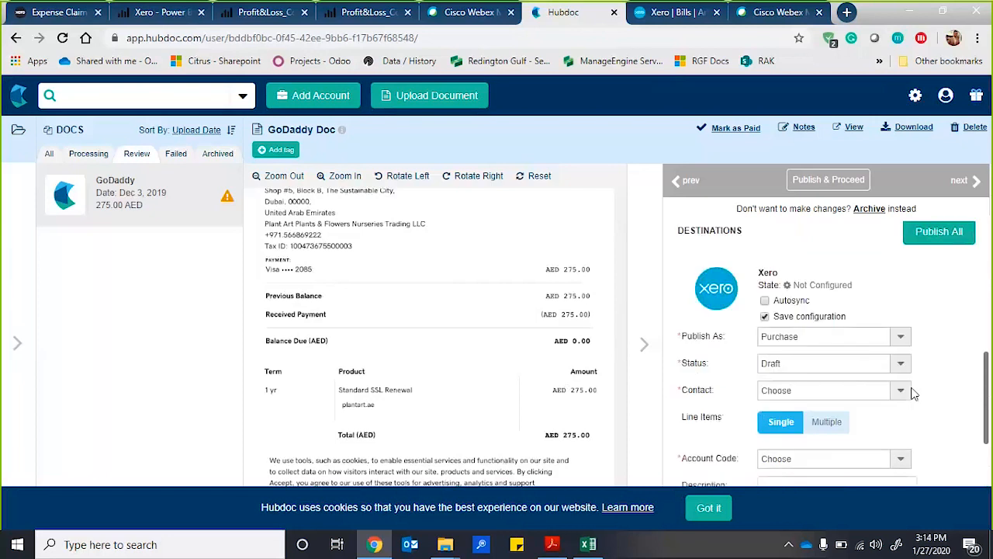
{"action": "scroll", "coordinate": [913, 392], "scroll_direction": "down", "scroll_amount": 1}
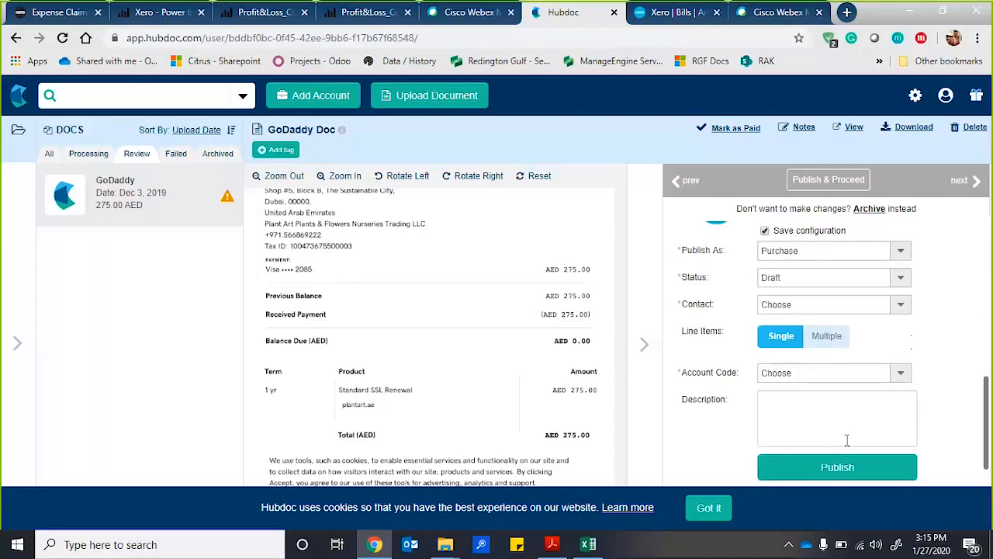
Set the document type to Invoice and the due date to 2020-01-27.
{"action": "scroll", "coordinate": [846, 364], "scroll_direction": "up", "scroll_amount": 5}
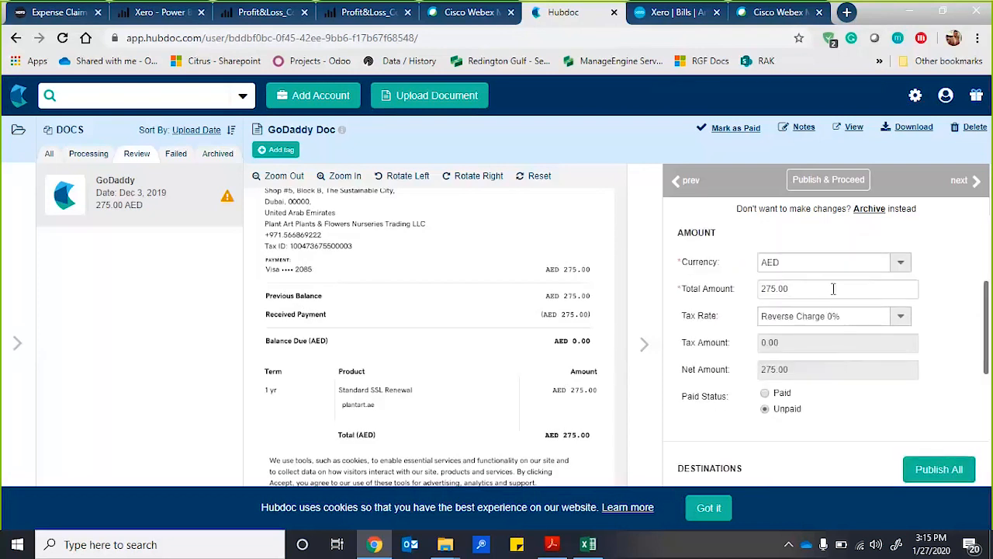
{"action": "scroll", "coordinate": [793, 334], "scroll_direction": "up", "scroll_amount": 3}
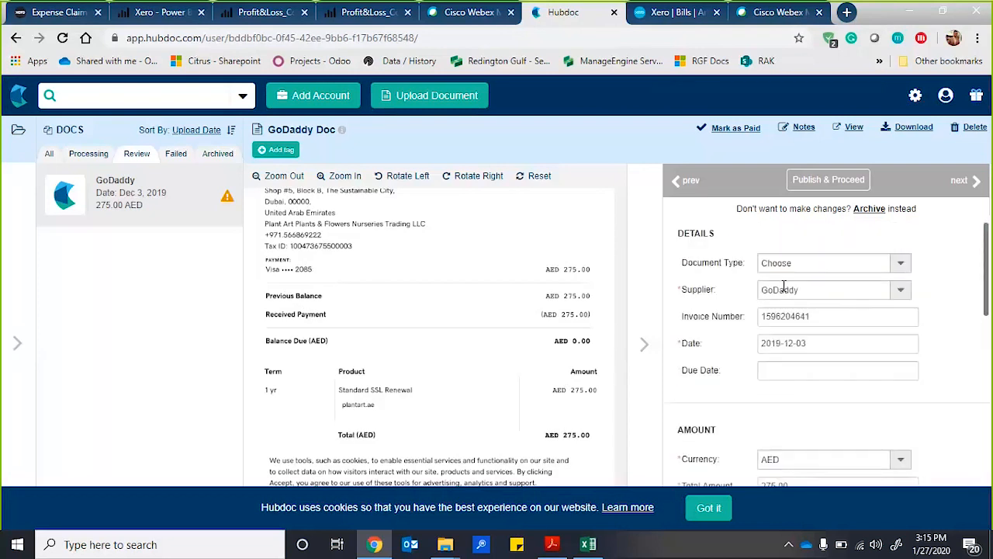
{"action": "left_click", "coordinate": [901, 264]}
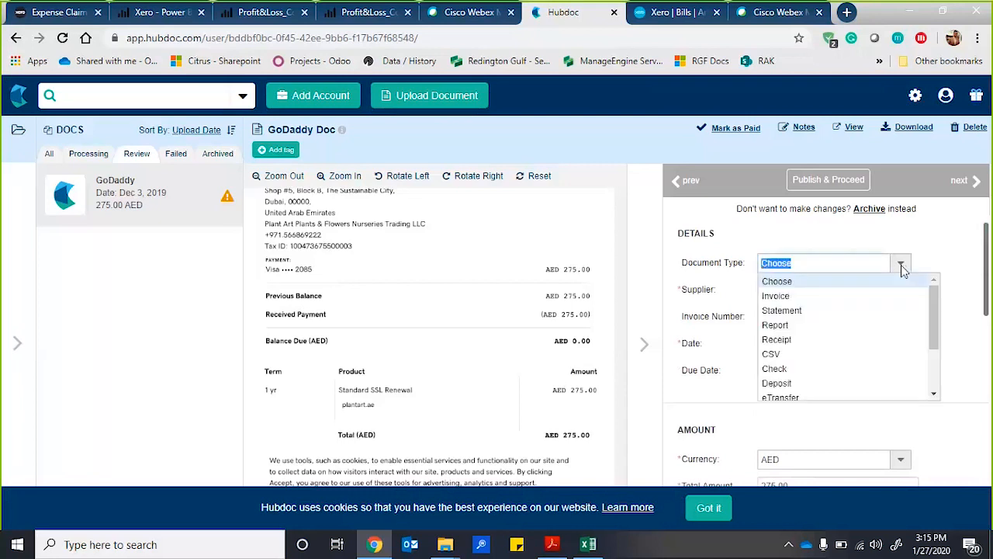
{"action": "left_click", "coordinate": [836, 297]}
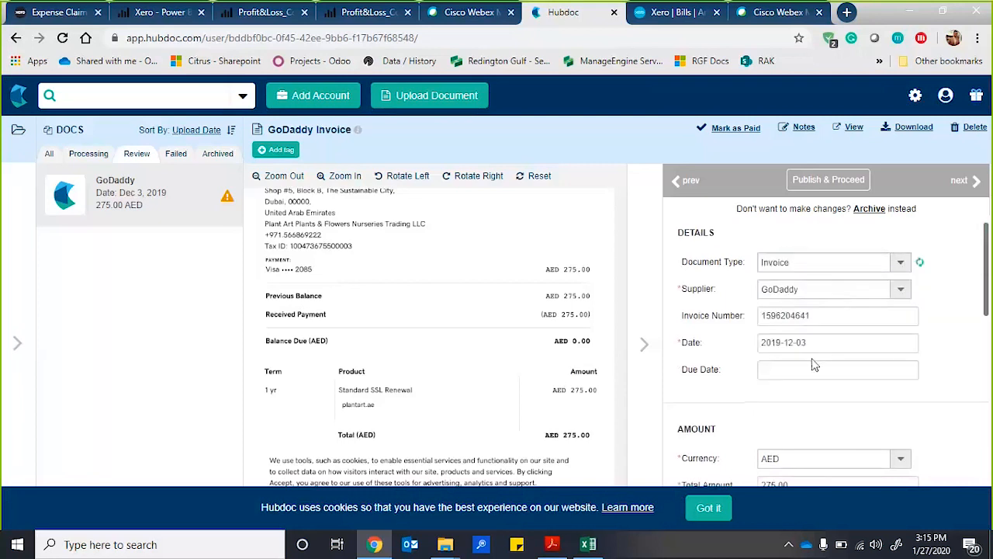
{"action": "left_click", "coordinate": [779, 372]}
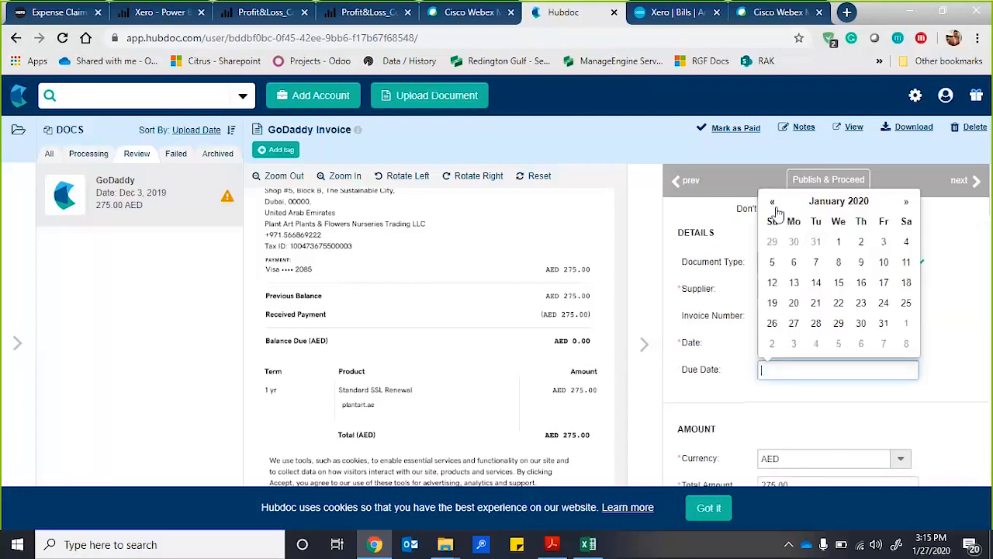
{"action": "left_click", "coordinate": [794, 323]}
Set the Xero destination's status to Authorized and its contact to GoDaddy.
{"action": "scroll", "coordinate": [791, 394], "scroll_direction": "down", "scroll_amount": 2}
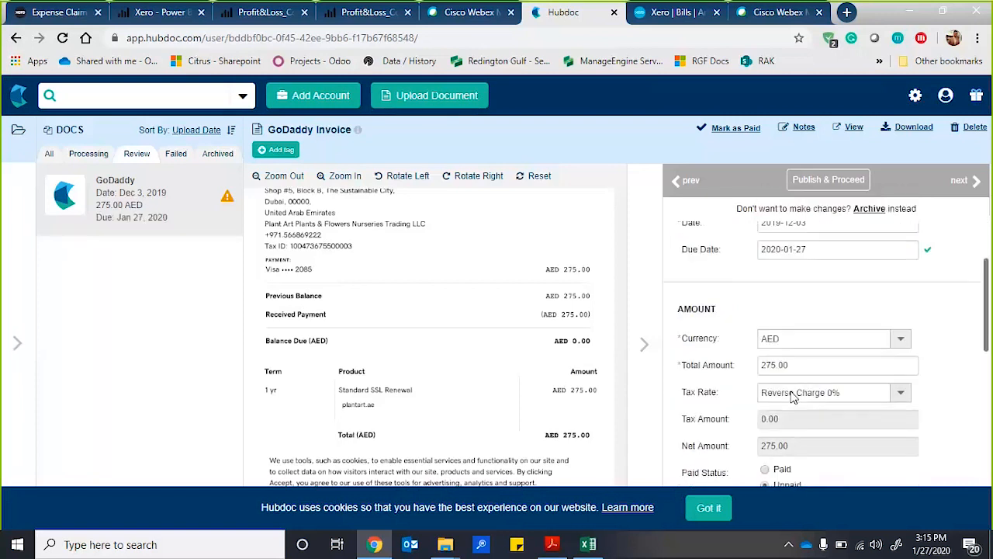
{"action": "scroll", "coordinate": [792, 394], "scroll_direction": "down", "scroll_amount": 5}
{"action": "scroll", "coordinate": [791, 391], "scroll_direction": "up", "scroll_amount": 1}
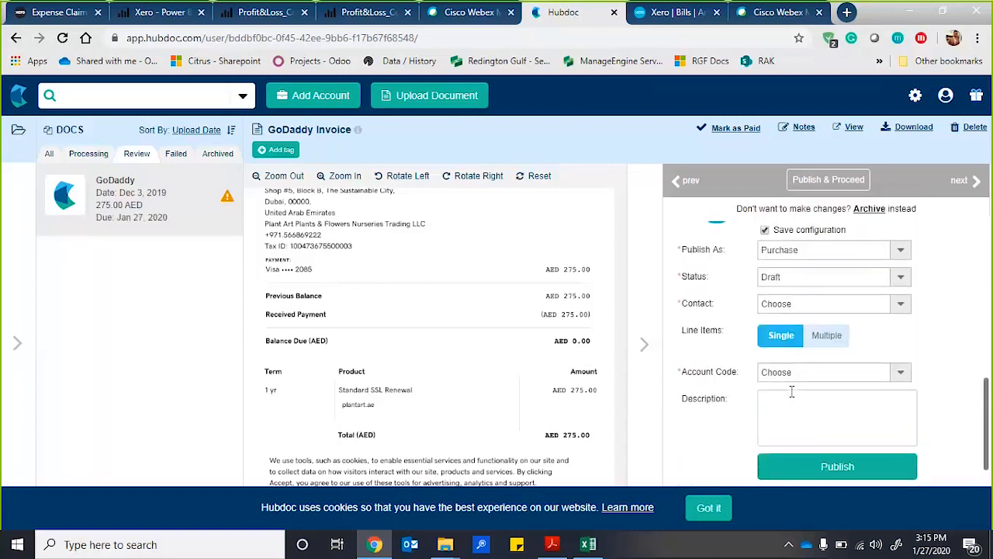
{"action": "left_click", "coordinate": [902, 278]}
{"action": "left_click", "coordinate": [841, 314]}
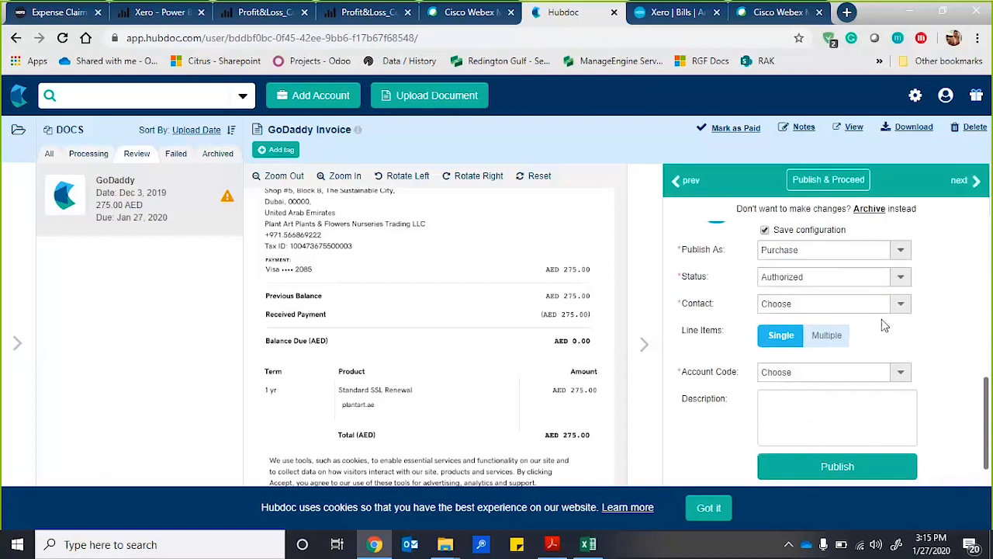
{"action": "left_click", "coordinate": [853, 304]}
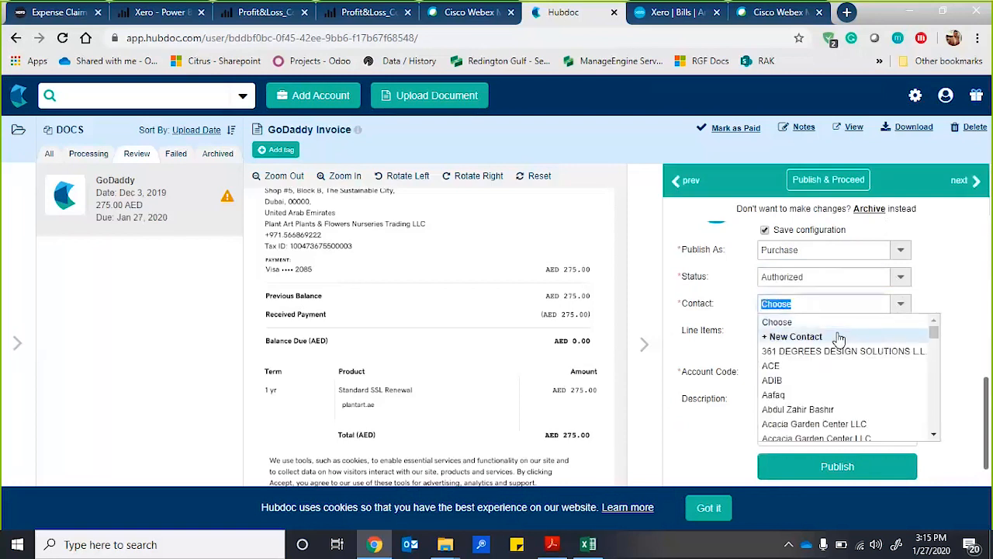
{"action": "type", "text": "go"}
{"action": "left_click", "coordinate": [780, 394]}
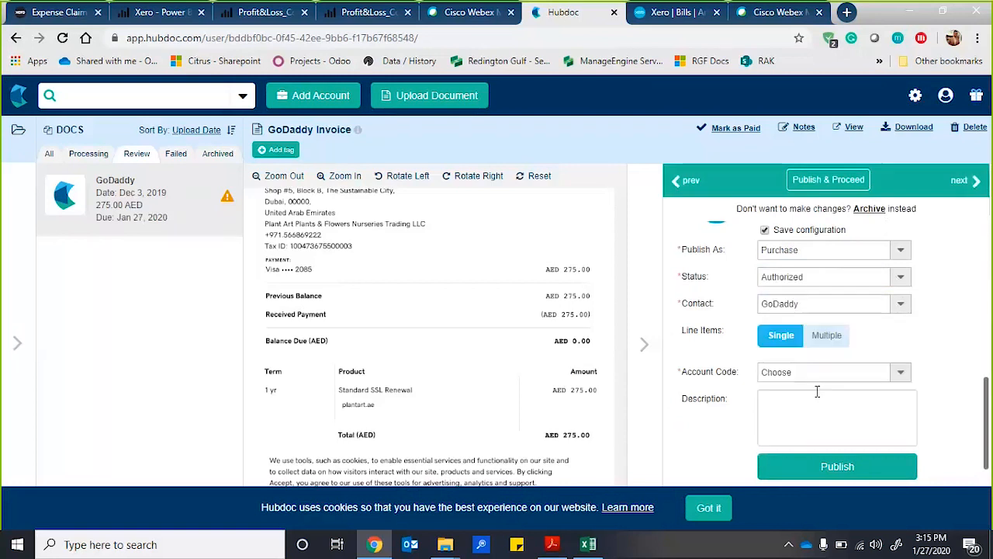
Assign the account code 485 - Subscriptions to the single line item of the Xero purchase.
{"action": "scroll", "coordinate": [881, 328], "scroll_direction": "down", "scroll_amount": 1}
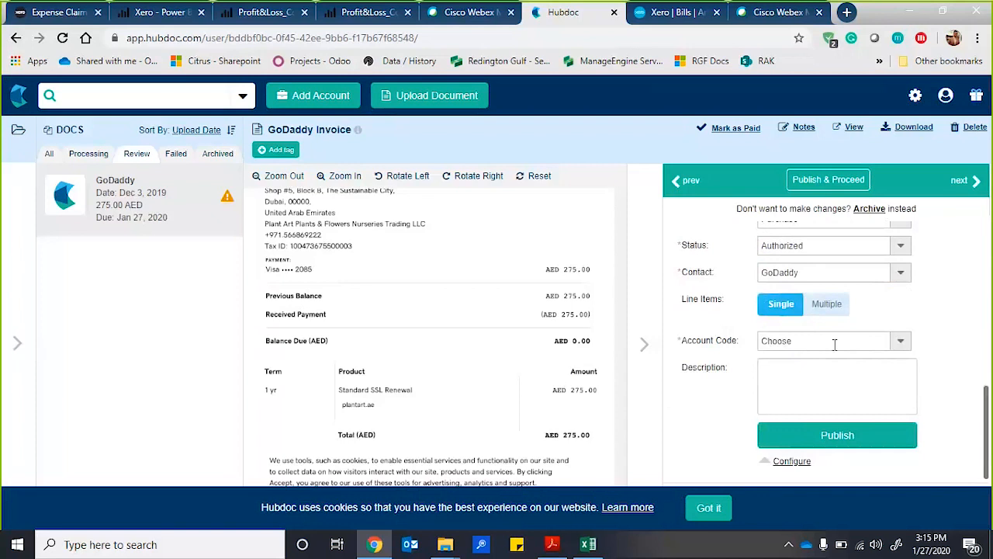
{"action": "left_click", "coordinate": [835, 343]}
{"action": "type", "text": "sub"}
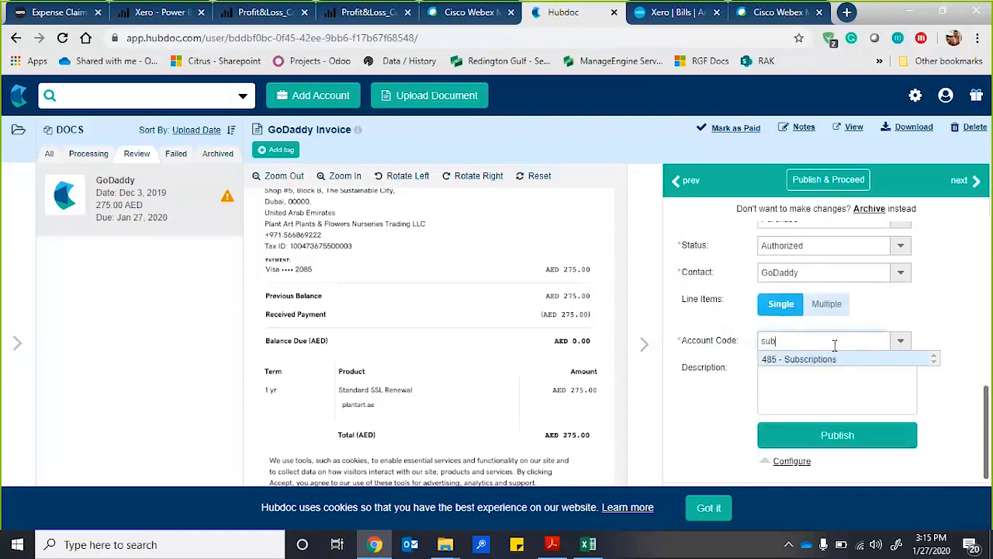
{"action": "left_click", "coordinate": [824, 360]}
Enter "Website subscription" as the description and publish the GoDaddy invoice to Xero.
{"action": "left_click", "coordinate": [824, 361]}
{"action": "type", "text": "W"}
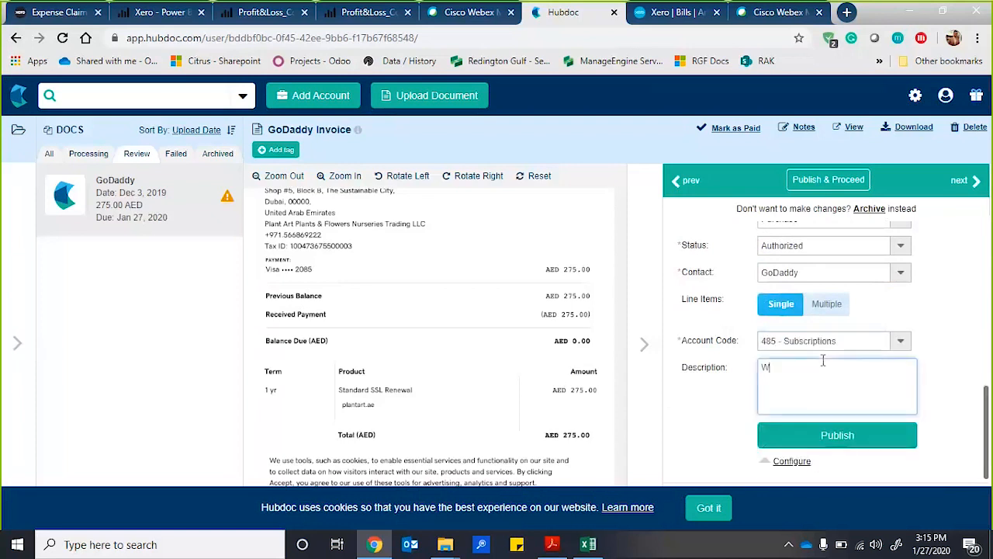
{"action": "type", "text": "ebsite subscription"}
{"action": "left_click", "coordinate": [829, 439]}
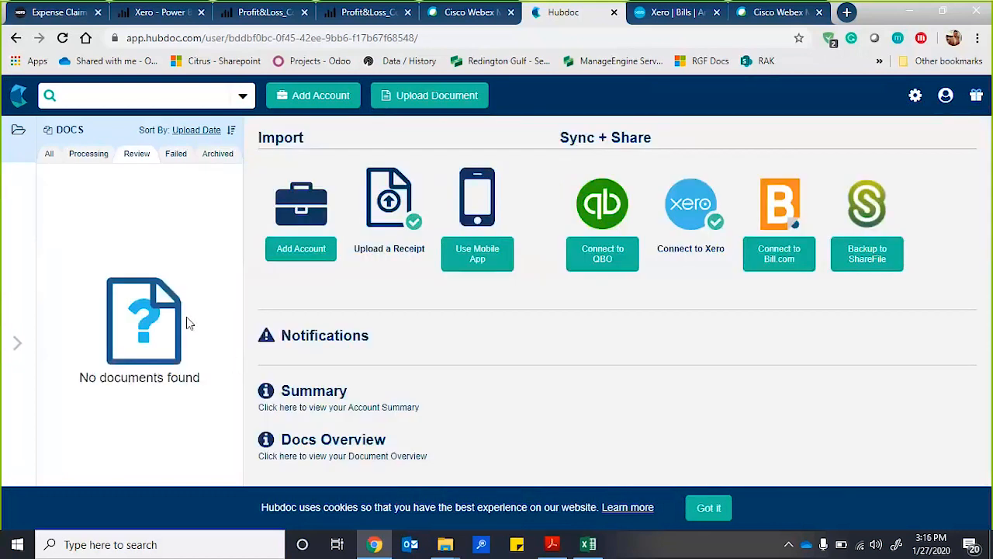
Switch to Xero, refresh the bills awaiting payment, and open the GoDaddy bill to check its details.
{"action": "left_click", "coordinate": [673, 12]}
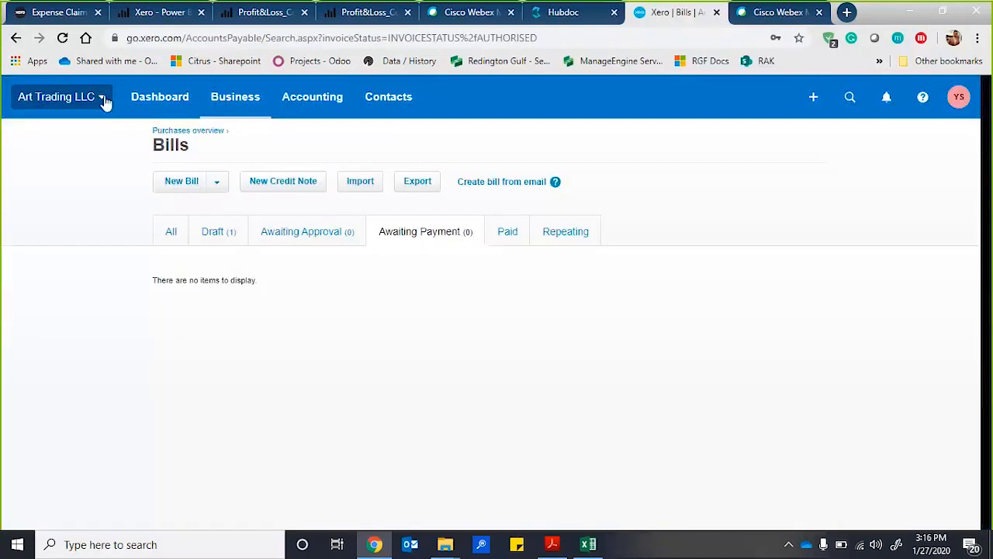
{"action": "left_click", "coordinate": [63, 38]}
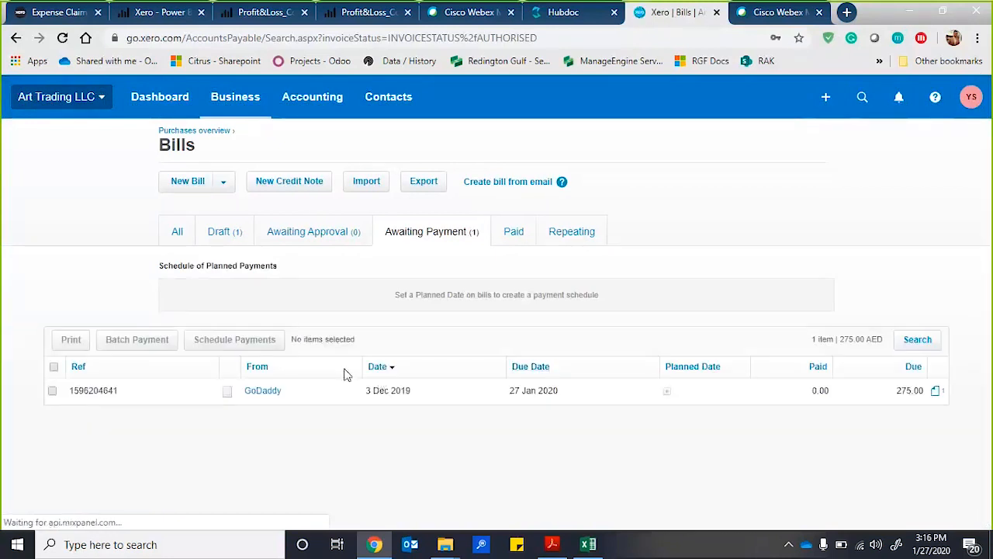
{"action": "left_click", "coordinate": [256, 399]}
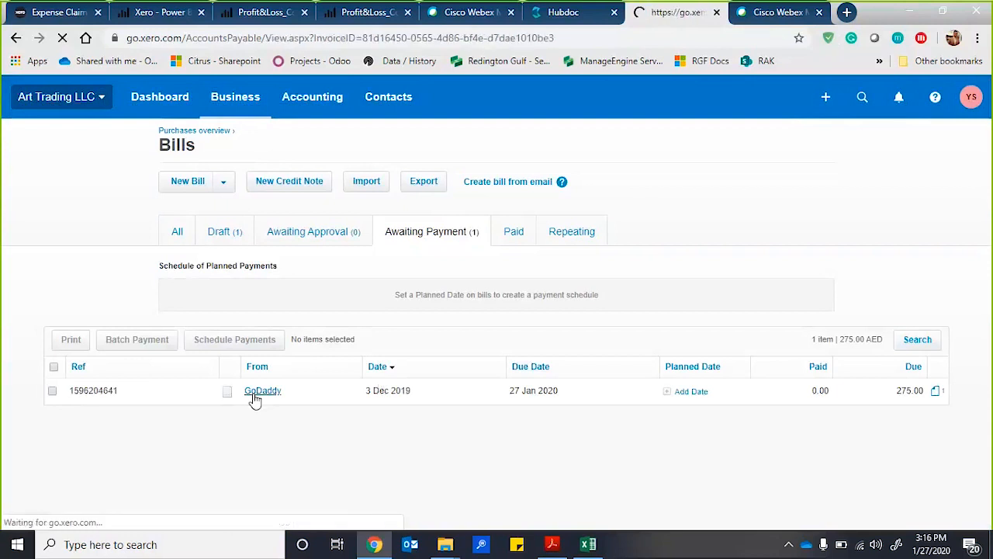
{"action": "scroll", "coordinate": [256, 401], "scroll_direction": "down", "scroll_amount": 3}
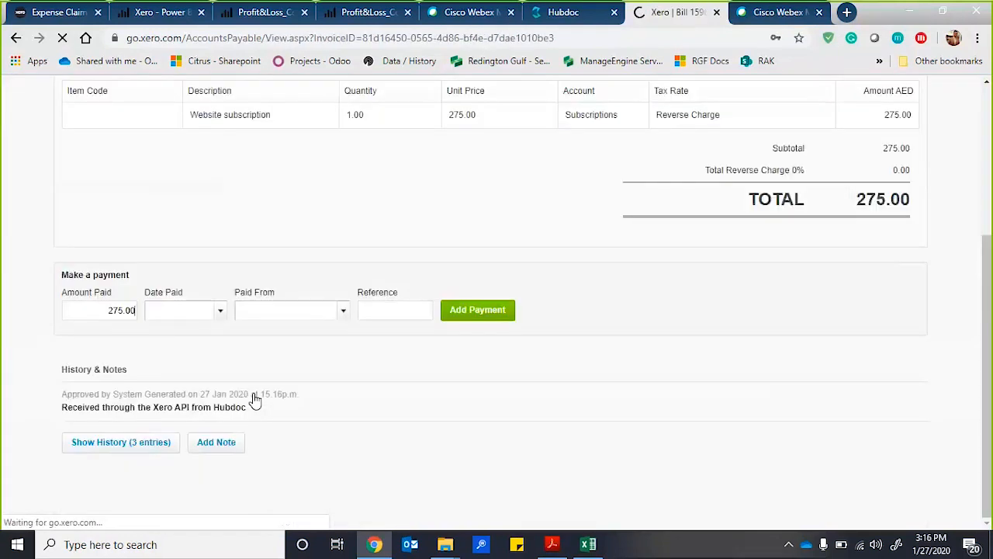
{"action": "scroll", "coordinate": [255, 401], "scroll_direction": "up", "scroll_amount": 3}
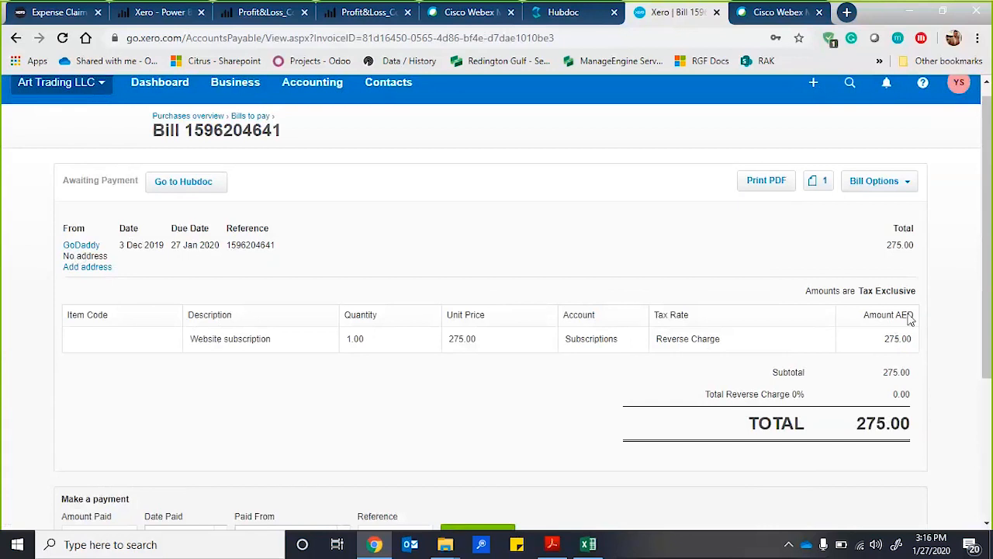
Preview the bill's attached file GoDaddy_2019-12-03_275.00.pdf, look through the receipt and close the preview.
{"action": "left_click", "coordinate": [815, 188]}
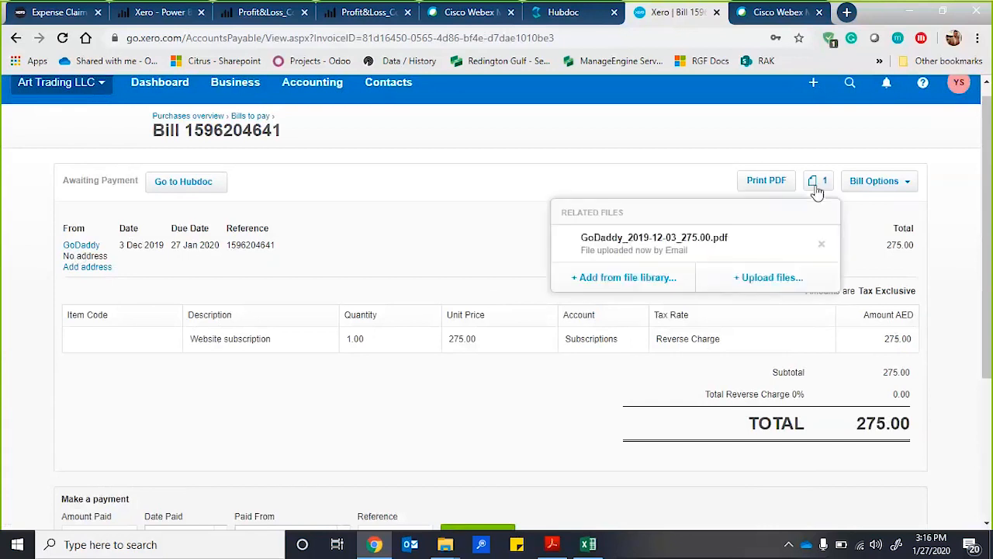
{"action": "left_click", "coordinate": [685, 249]}
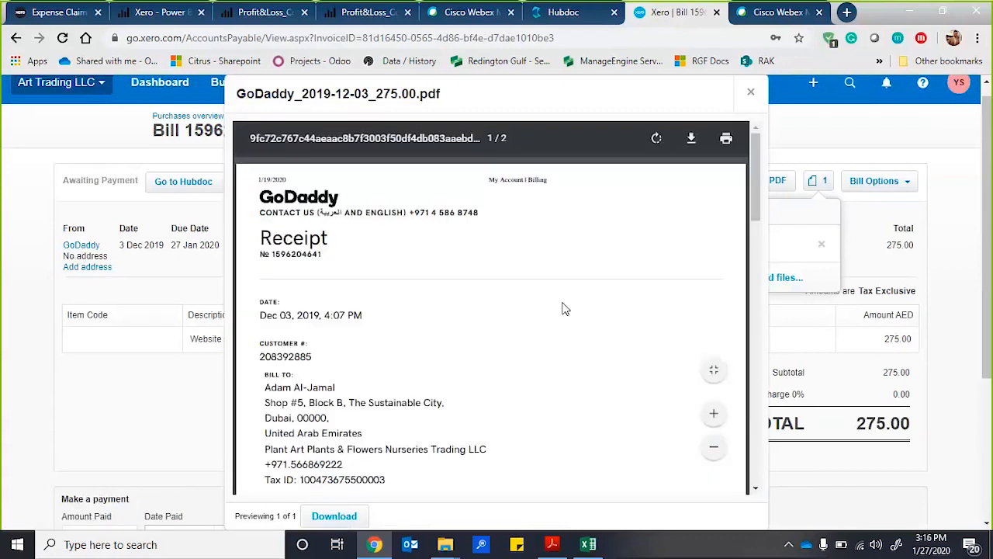
{"action": "scroll", "coordinate": [564, 308], "scroll_direction": "down", "scroll_amount": 1}
{"action": "scroll", "coordinate": [564, 308], "scroll_direction": "up", "scroll_amount": 2}
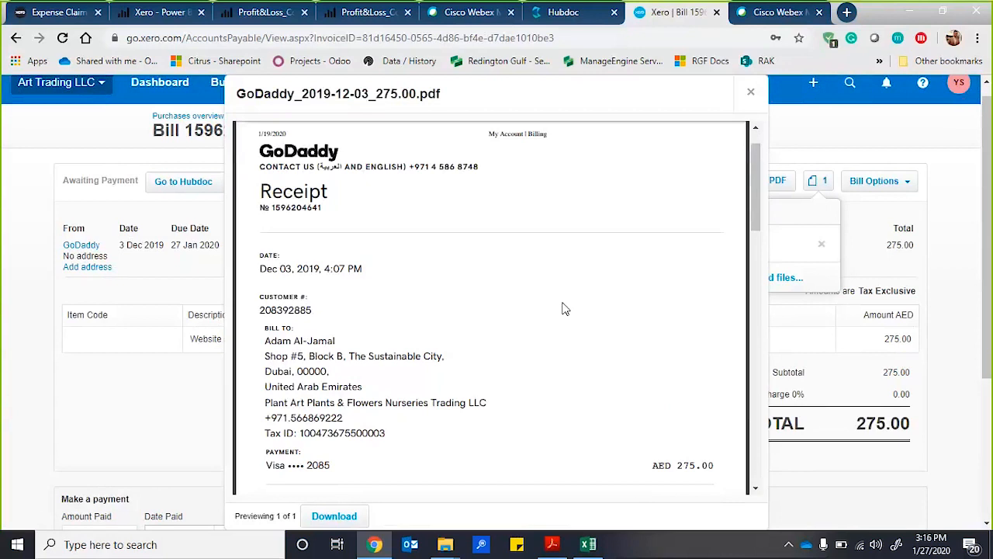
{"action": "left_click", "coordinate": [750, 93]}
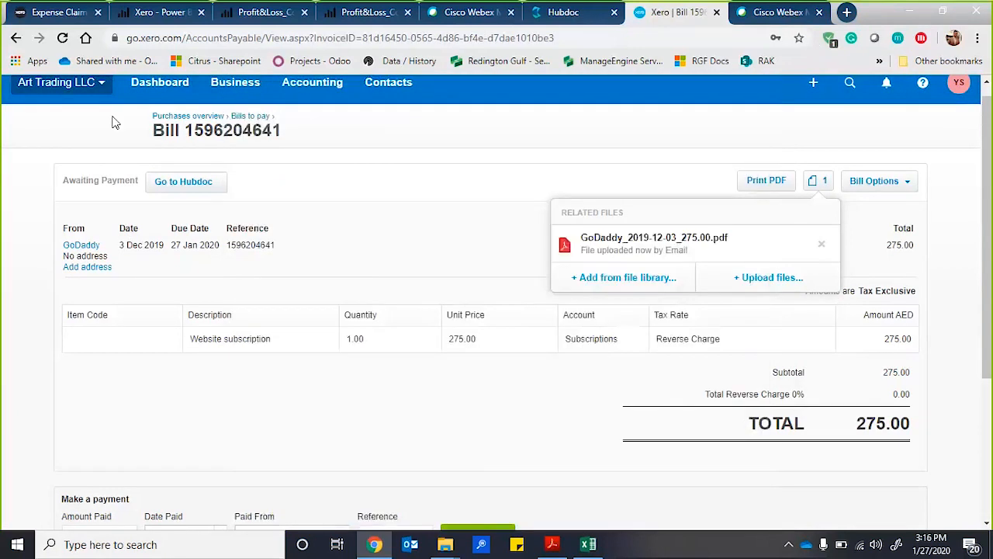
Change the active organisation to Demo Company (Global).
{"action": "left_click", "coordinate": [89, 83]}
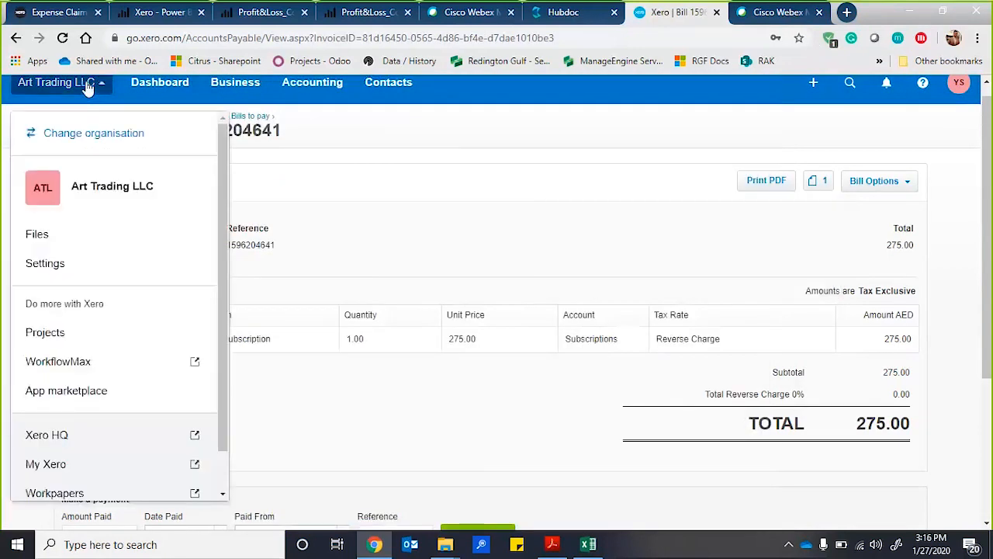
{"action": "left_click", "coordinate": [72, 137]}
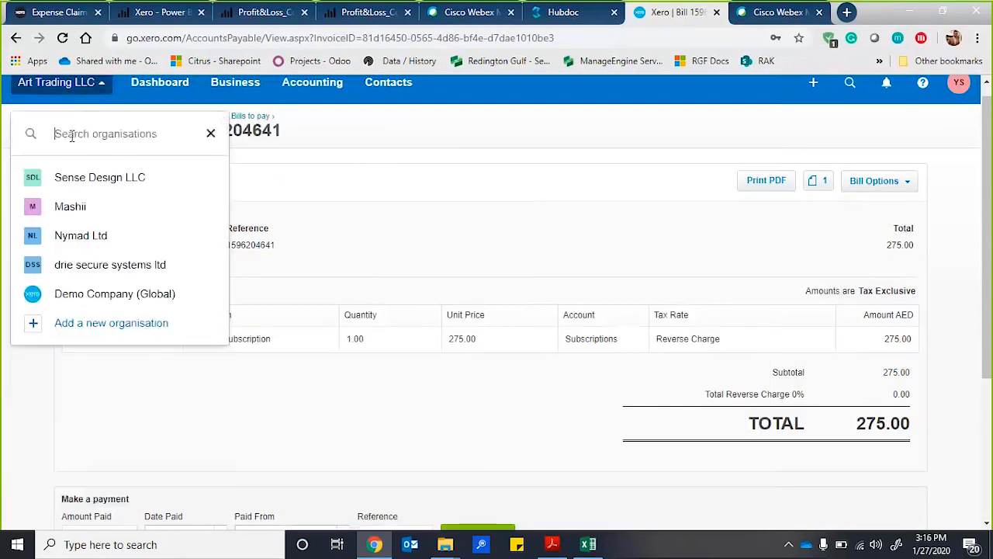
{"action": "left_click", "coordinate": [103, 293]}
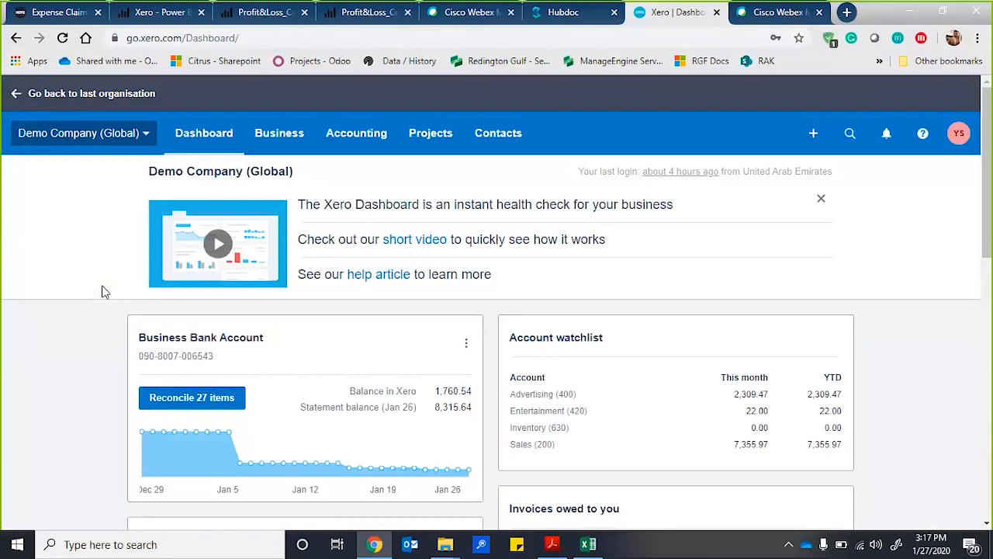
Open the sales invoices list, look over the existing invoices and start a new invoice.
{"action": "left_click", "coordinate": [289, 133]}
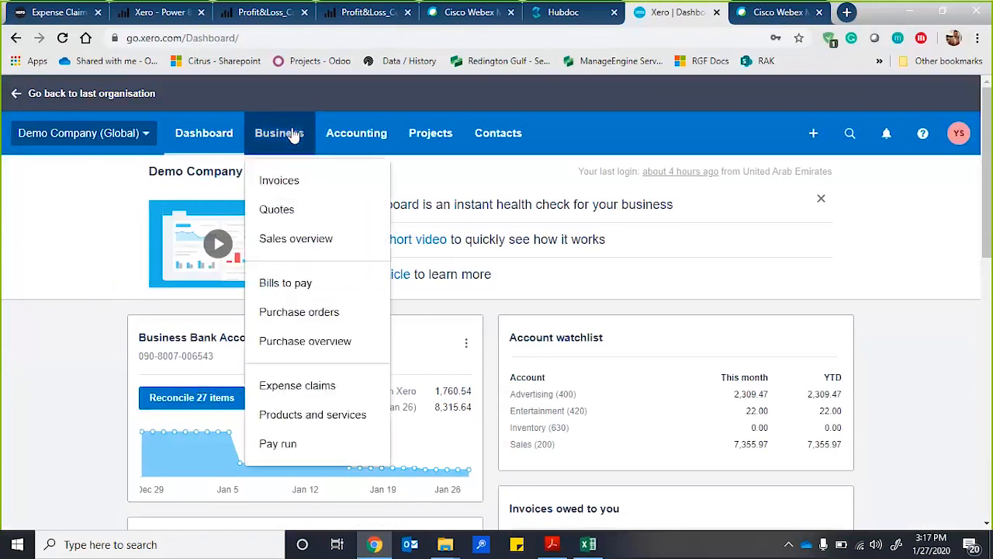
{"action": "left_click", "coordinate": [281, 186]}
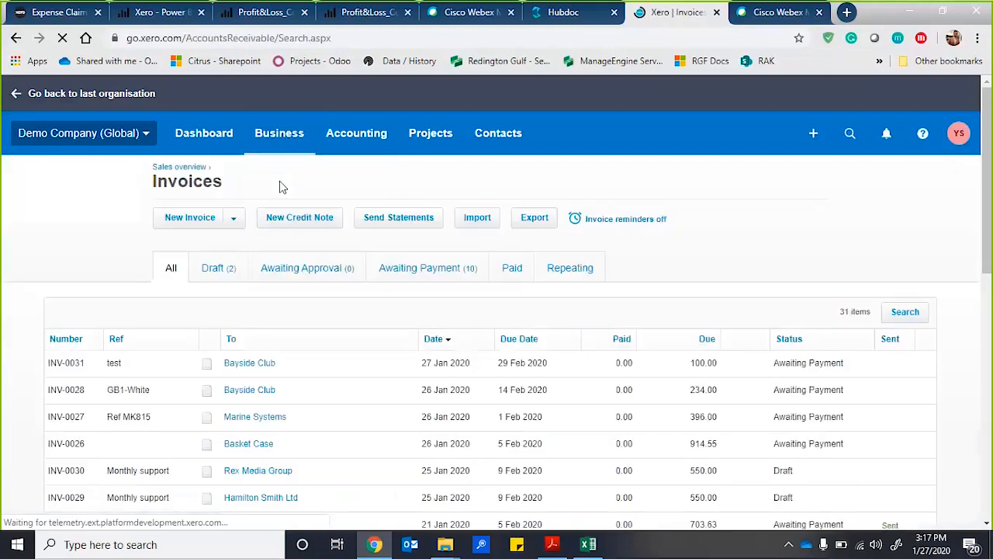
{"action": "scroll", "coordinate": [282, 187], "scroll_direction": "down", "scroll_amount": 1}
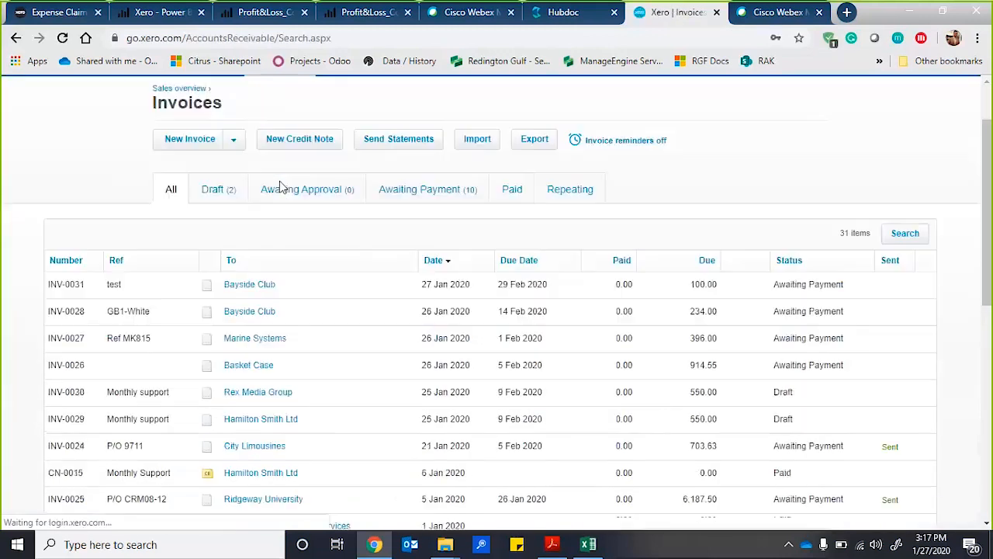
{"action": "scroll", "coordinate": [282, 187], "scroll_direction": "up", "scroll_amount": 1}
{"action": "left_click", "coordinate": [203, 186]}
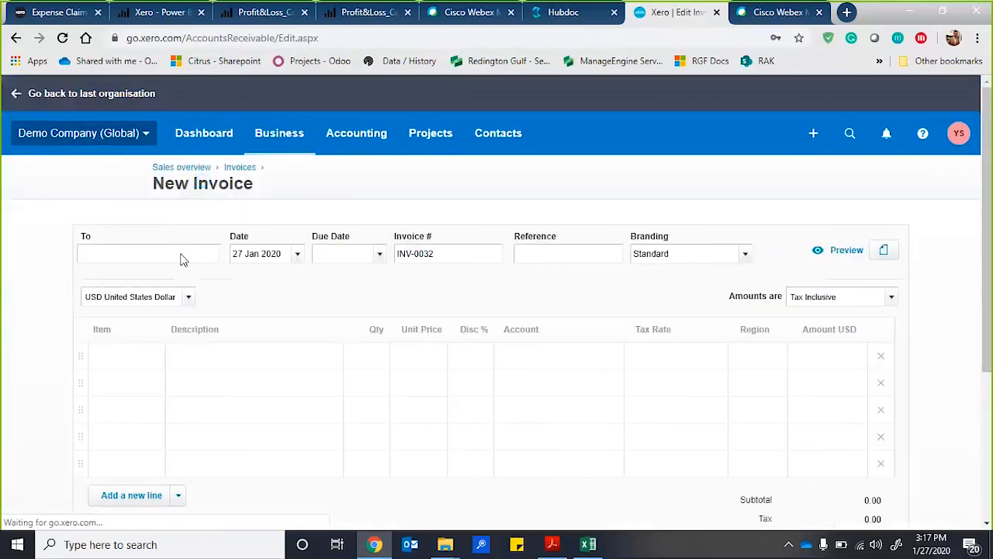
Add the customer's name as a new contact on the invoice, with due date 27 Jan 2020 and reference "test".
{"action": "left_click", "coordinate": [161, 252]}
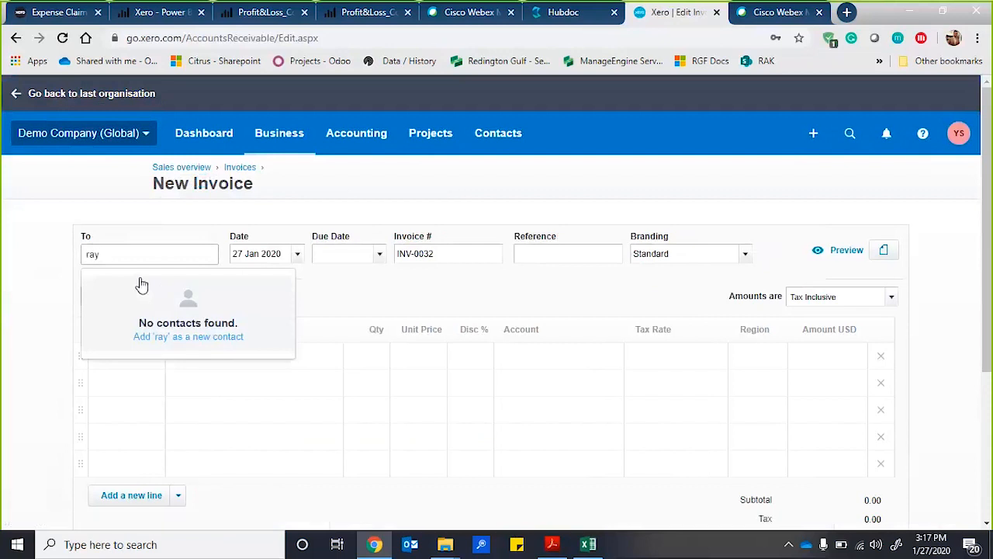
{"action": "left_click", "coordinate": [162, 338]}
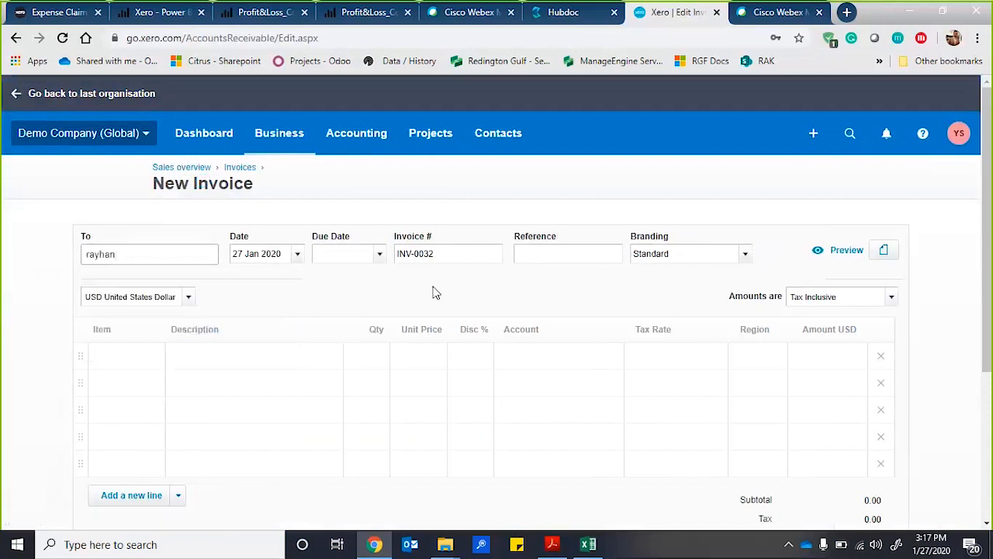
{"action": "left_click", "coordinate": [378, 254]}
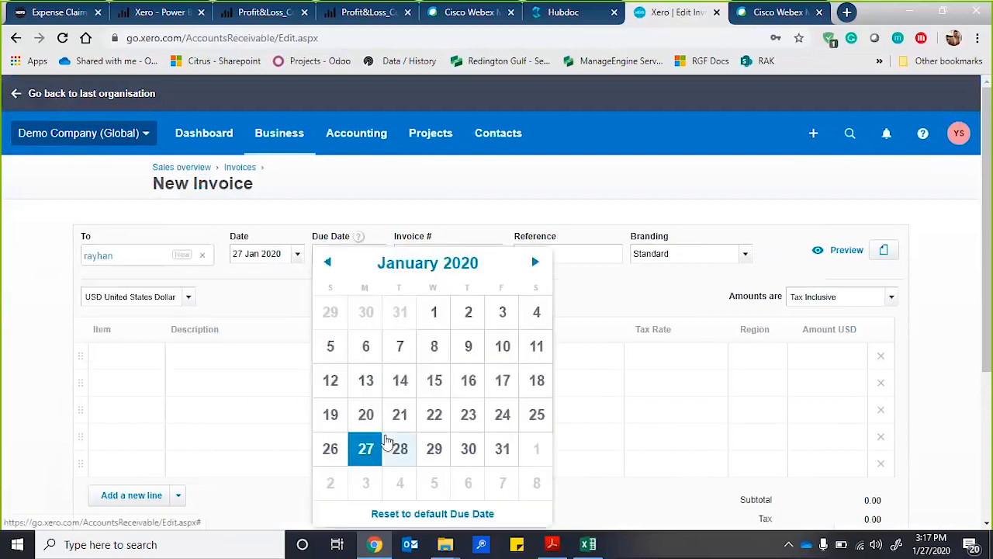
{"action": "left_click", "coordinate": [368, 448]}
{"action": "type", "text": "test"}
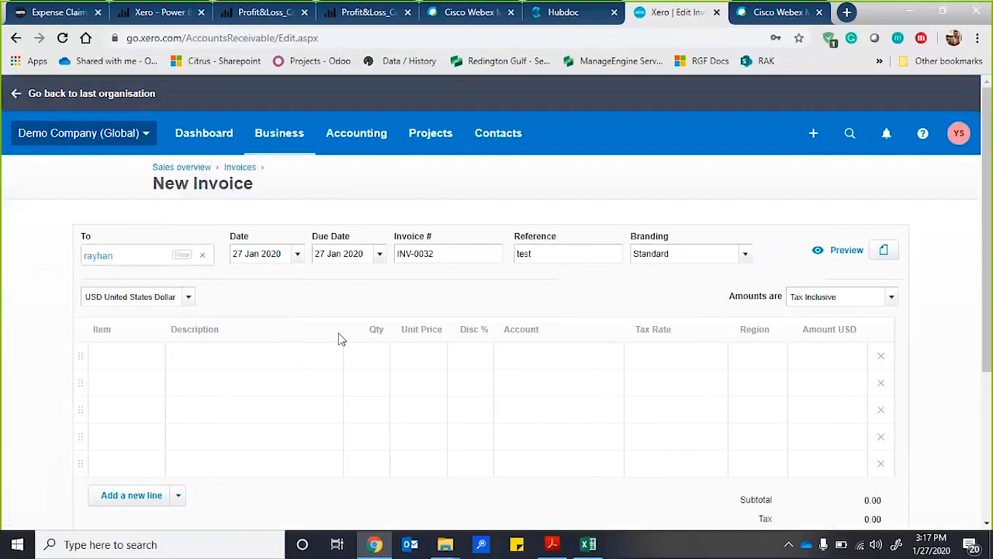
Fill in the first invoice line with description "test", quantity 1 and unit price 100.
{"action": "left_click", "coordinate": [258, 359]}
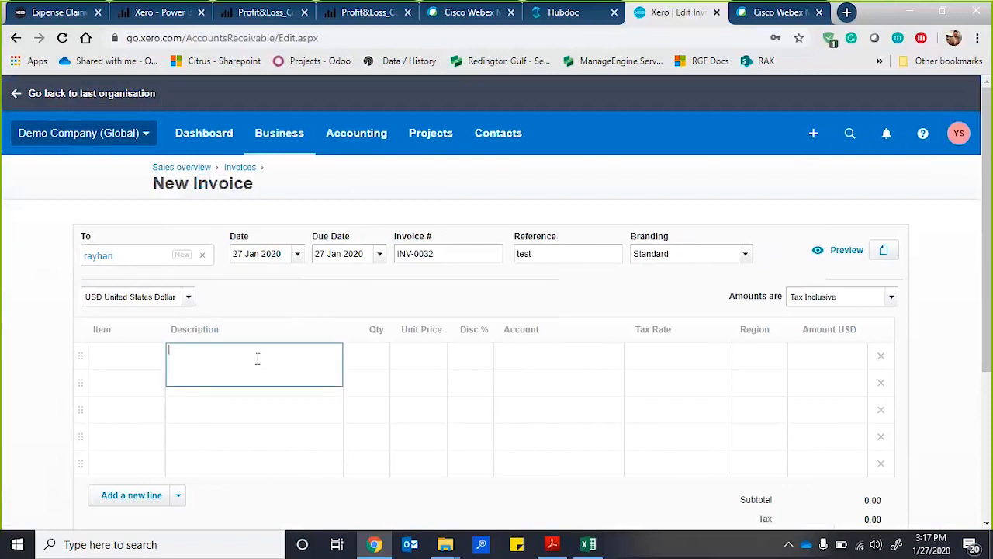
{"action": "type", "text": "test"}
{"action": "left_click", "coordinate": [365, 363]}
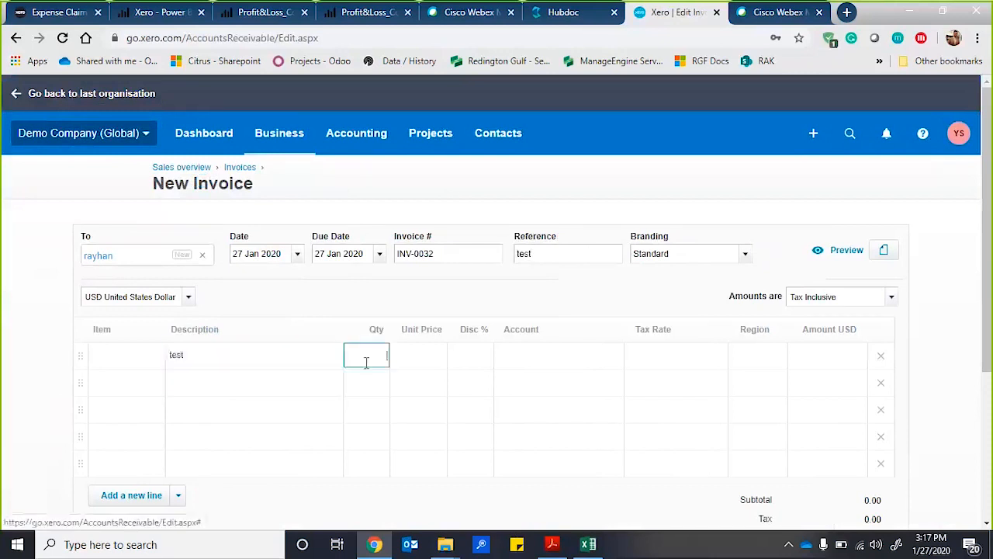
{"action": "type", "text": "1"}
{"action": "left_click", "coordinate": [418, 362]}
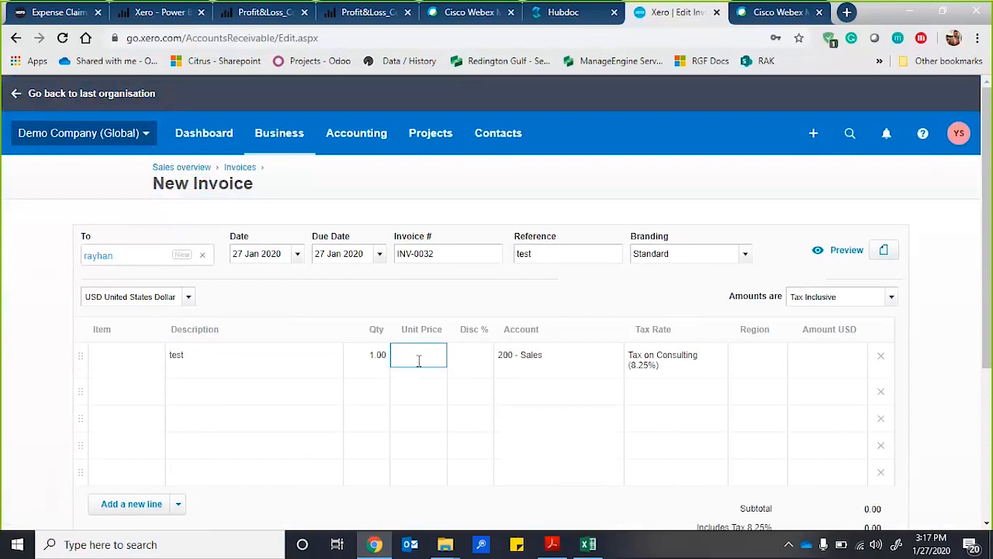
{"action": "type", "text": "100"}
{"action": "left_click", "coordinate": [492, 303]}
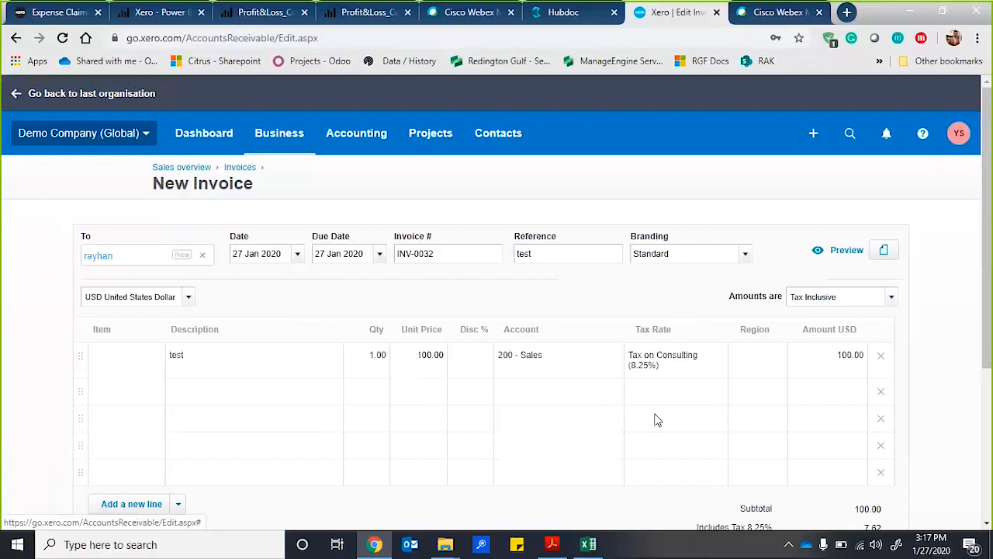
Check the totals of the new invoice and approve it.
{"action": "scroll", "coordinate": [656, 419], "scroll_direction": "down", "scroll_amount": 1}
{"action": "scroll", "coordinate": [656, 419], "scroll_direction": "down", "scroll_amount": 3}
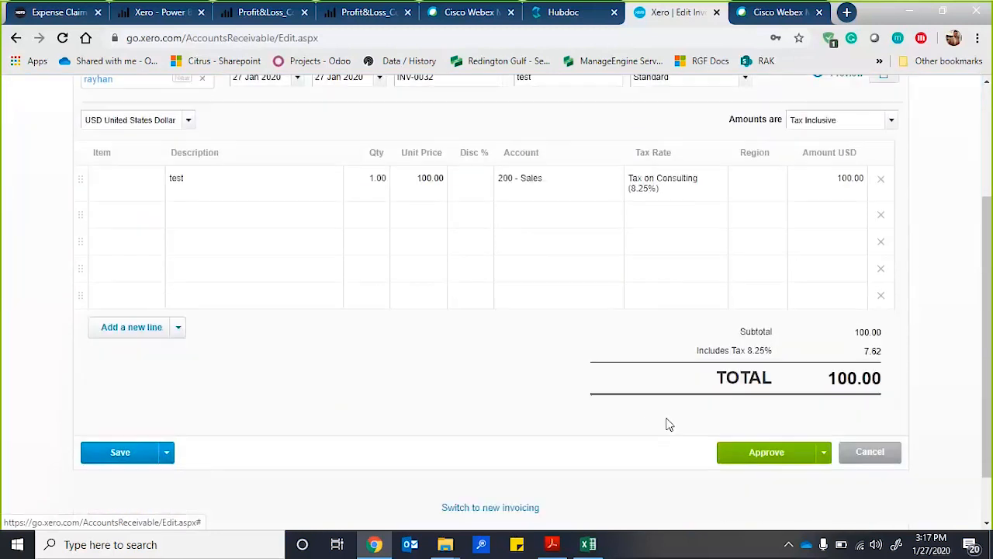
{"action": "left_click", "coordinate": [761, 456]}
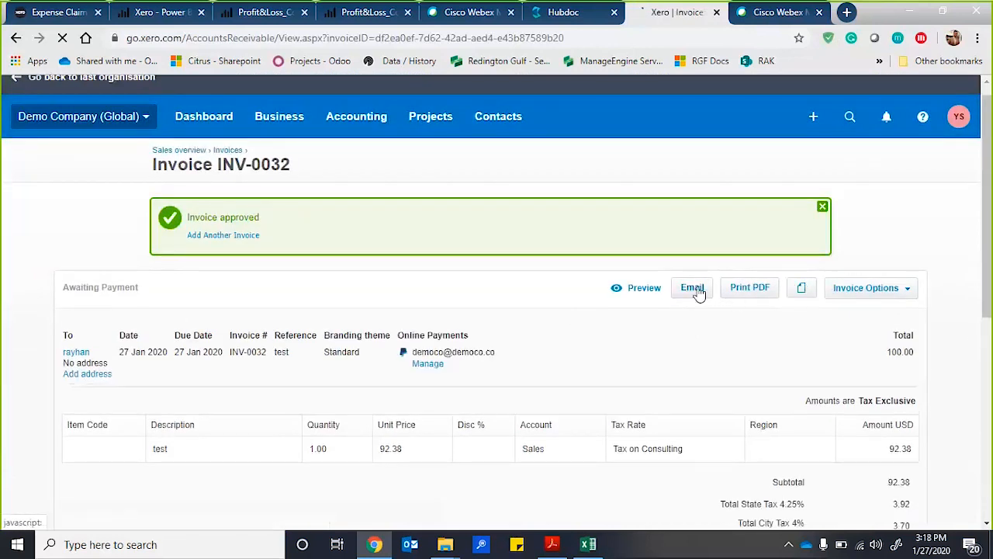
View the approved invoice's email form and its file attachment options, closing both without sending or attaching anything.
{"action": "left_click", "coordinate": [692, 288]}
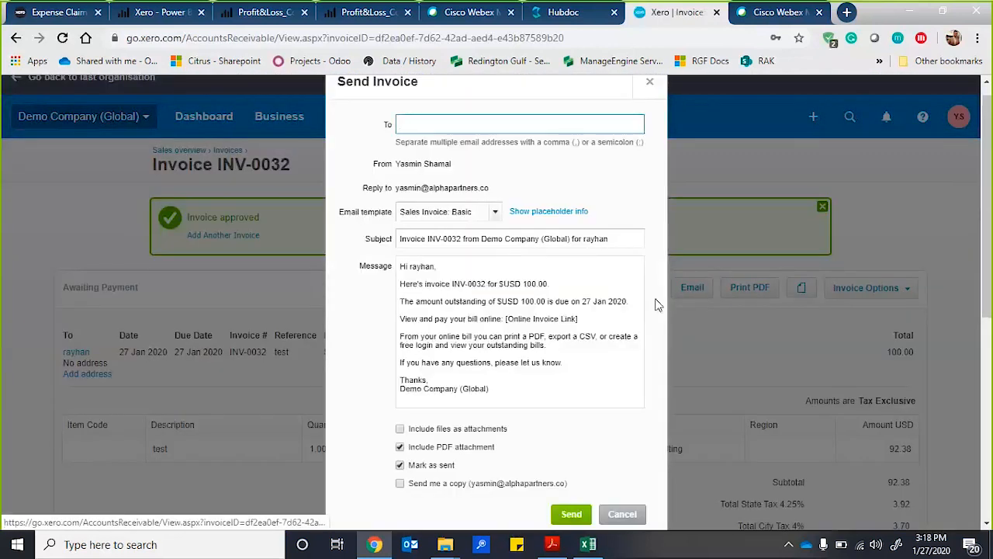
{"action": "left_click", "coordinate": [649, 83]}
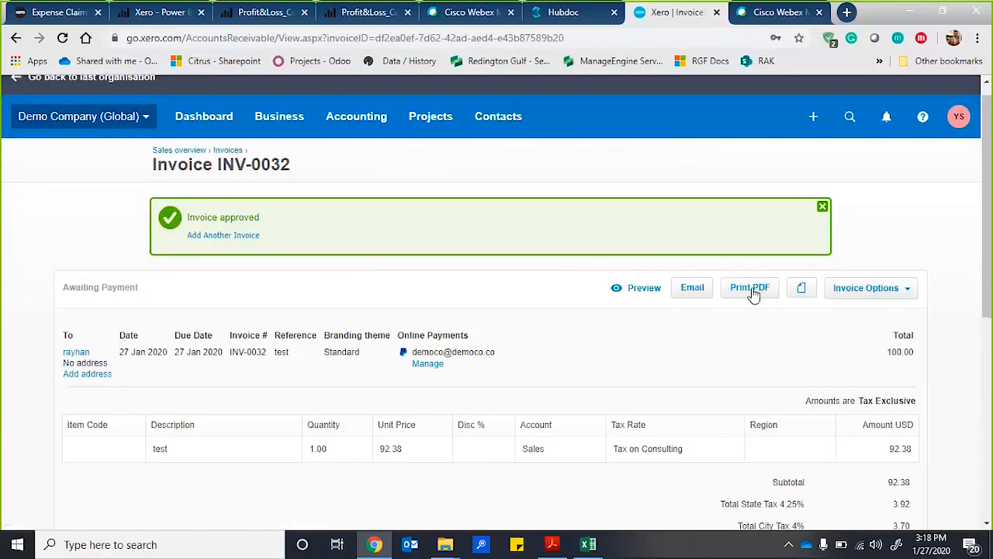
{"action": "left_click", "coordinate": [802, 289]}
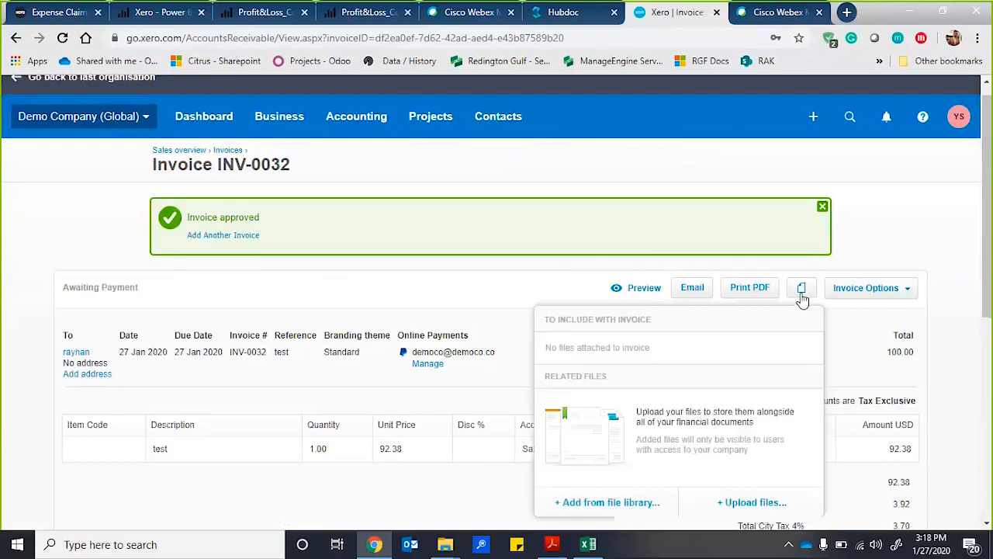
{"action": "left_click", "coordinate": [461, 305]}
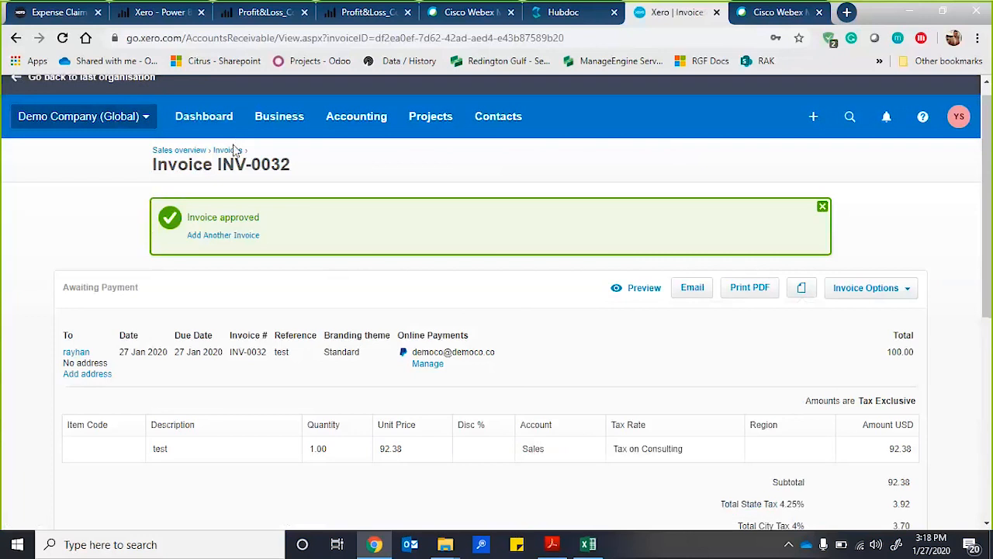
Return to the invoices list and open the customer statements to look over the contacts.
{"action": "left_click", "coordinate": [265, 133]}
{"action": "left_click", "coordinate": [277, 164]}
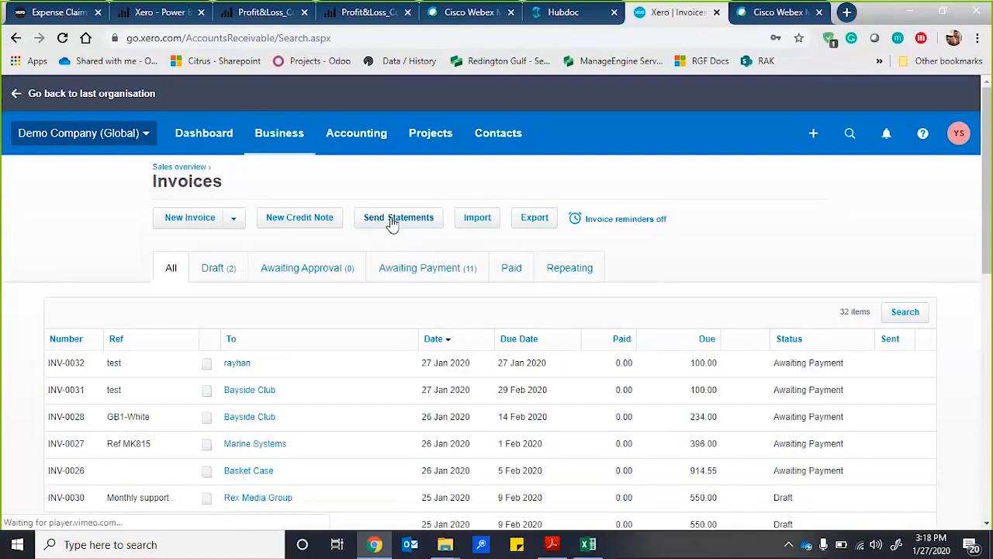
{"action": "left_click", "coordinate": [393, 220]}
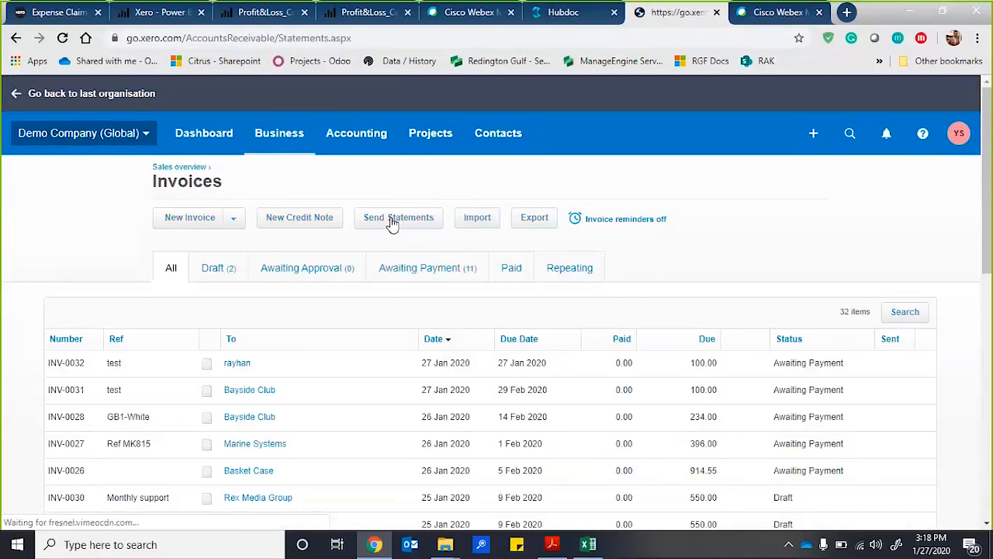
{"action": "scroll", "coordinate": [256, 361], "scroll_direction": "down", "scroll_amount": 3}
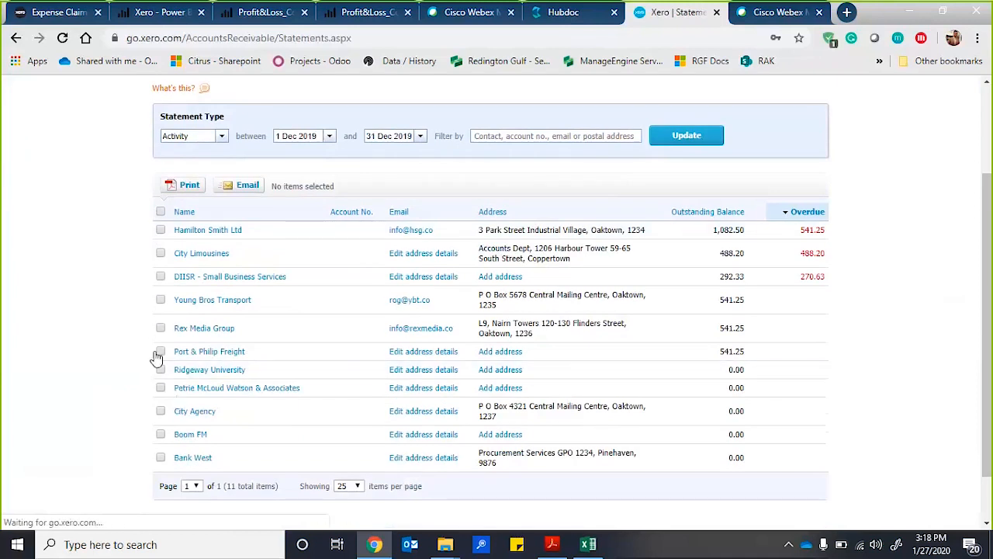
Select Hamilton Smith Ltd in the statements list and view its statement email, closing it without sending.
{"action": "left_click", "coordinate": [160, 229]}
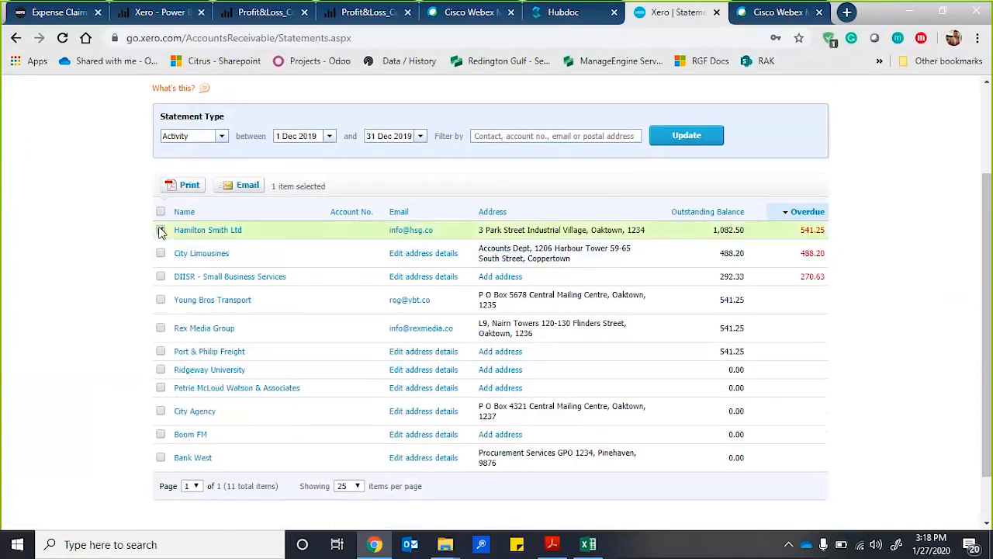
{"action": "left_click", "coordinate": [247, 185]}
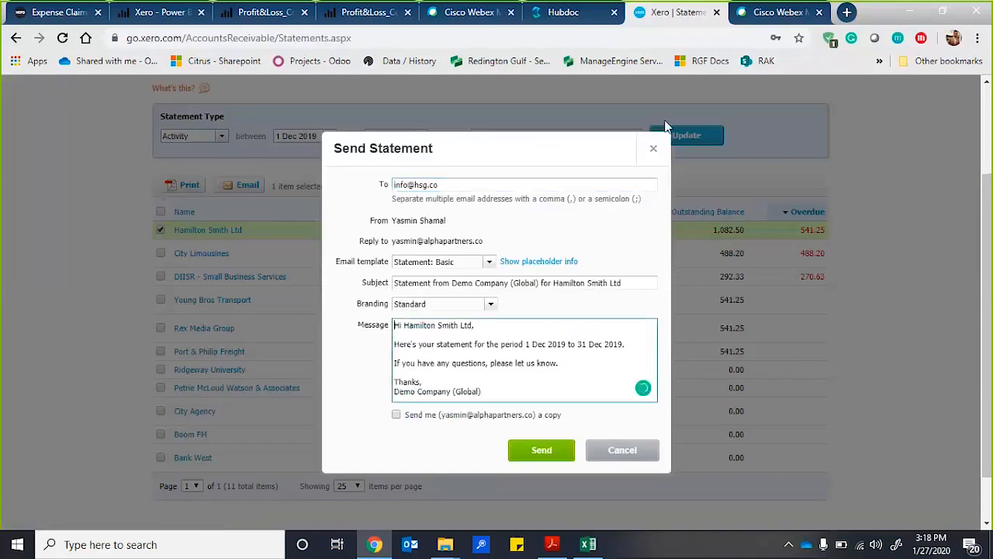
{"action": "left_click", "coordinate": [654, 151]}
Print the selected Hamilton Smith Ltd activity statement to PDF and open the downloaded file.
{"action": "left_click", "coordinate": [186, 185]}
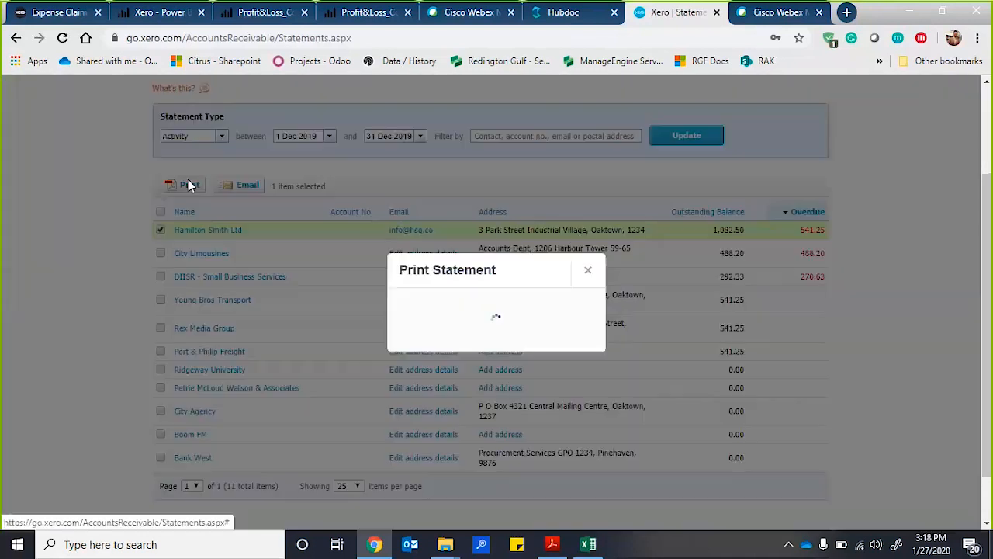
{"action": "left_click", "coordinate": [487, 363]}
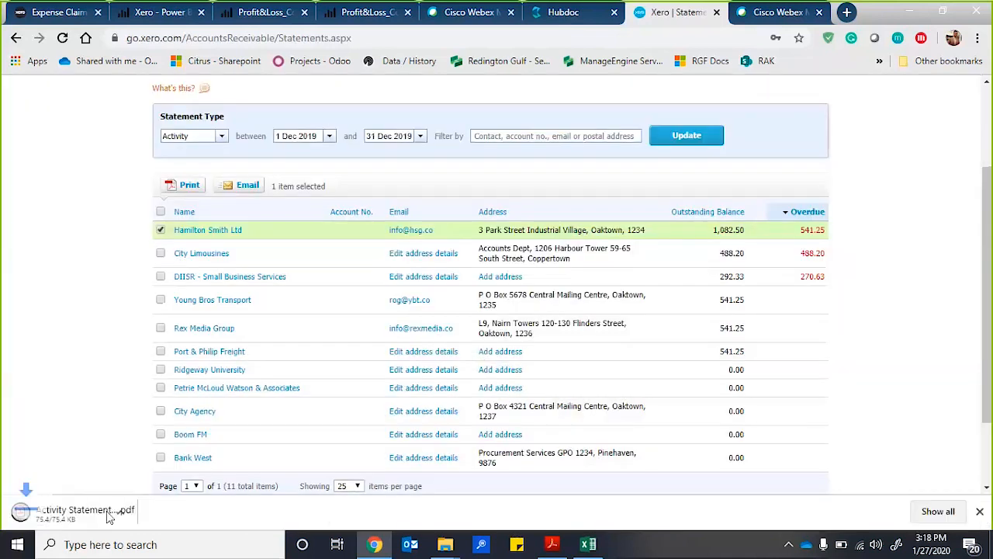
{"action": "left_click", "coordinate": [87, 512]}
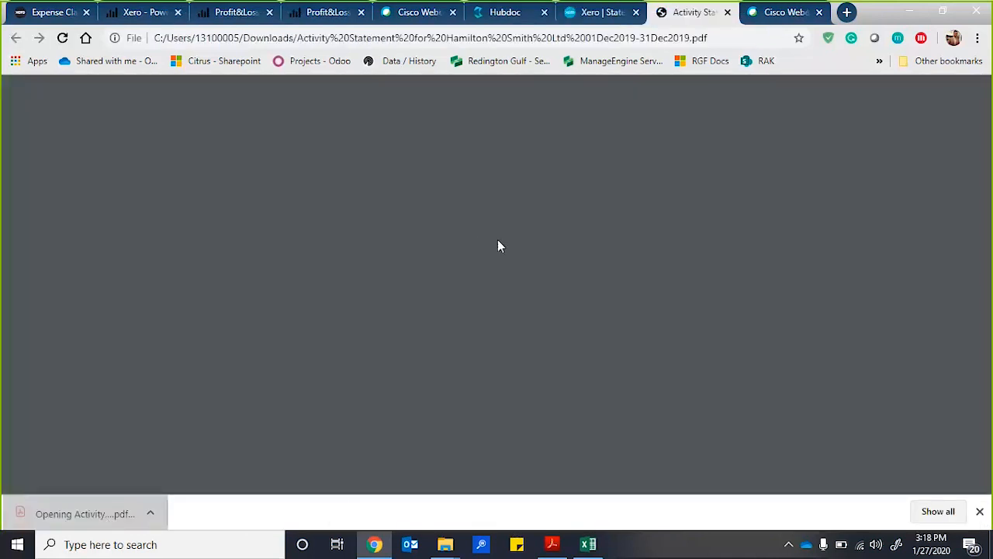
Look through the Hamilton Smith Ltd activity statement PDF and close it.
{"action": "scroll", "coordinate": [517, 326], "scroll_direction": "down", "scroll_amount": 3}
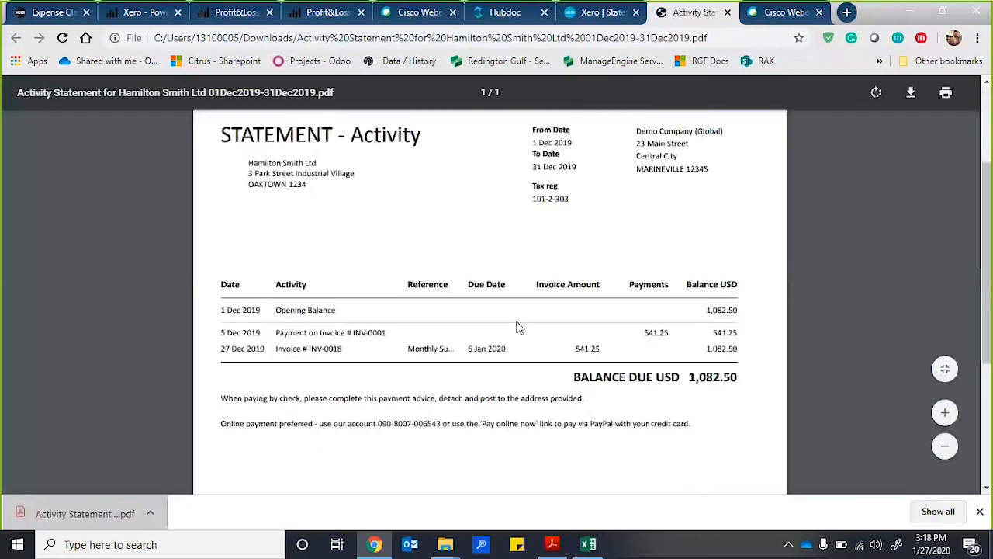
{"action": "scroll", "coordinate": [517, 325], "scroll_direction": "down", "scroll_amount": 5}
{"action": "scroll", "coordinate": [517, 326], "scroll_direction": "up", "scroll_amount": 8}
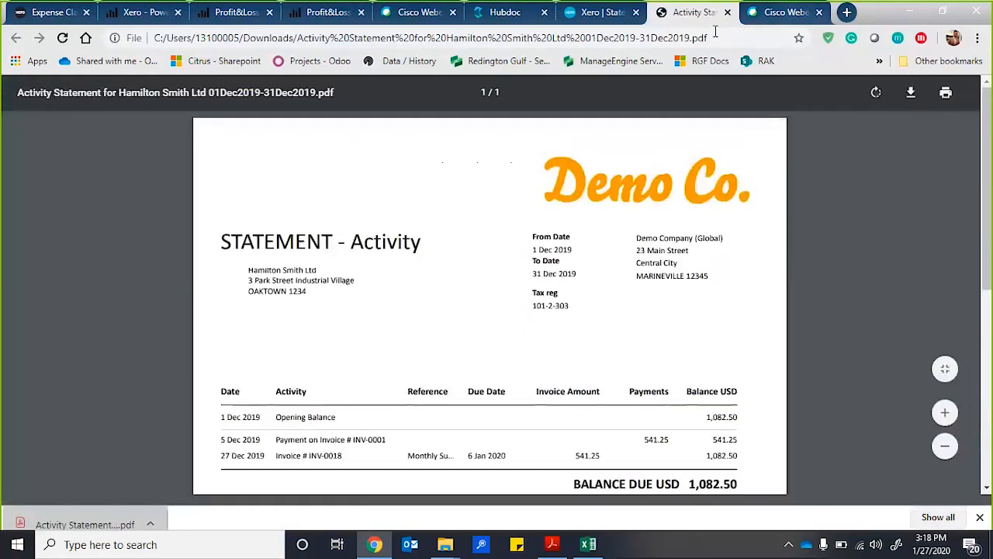
{"action": "scroll", "coordinate": [381, 219], "scroll_direction": "down", "scroll_amount": 2}
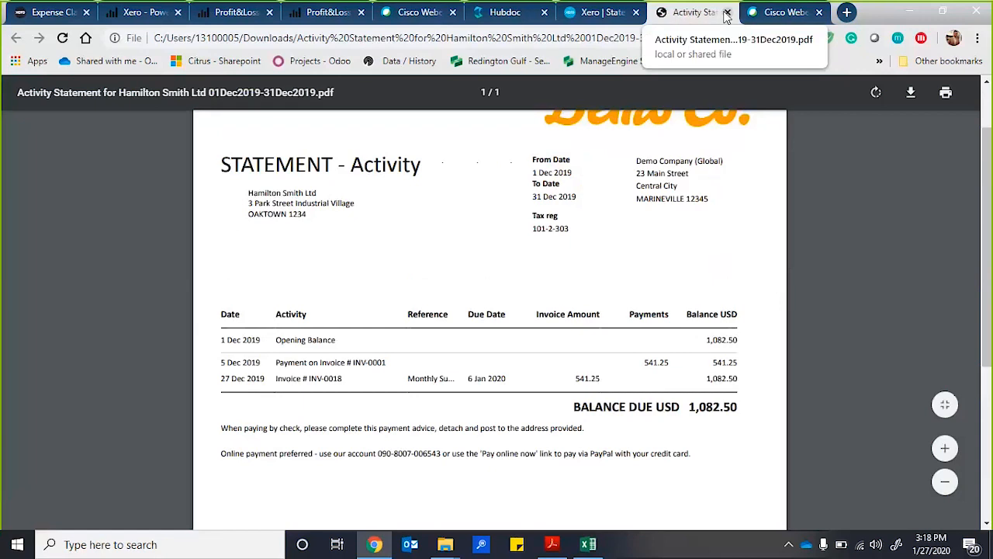
{"action": "left_click", "coordinate": [727, 12]}
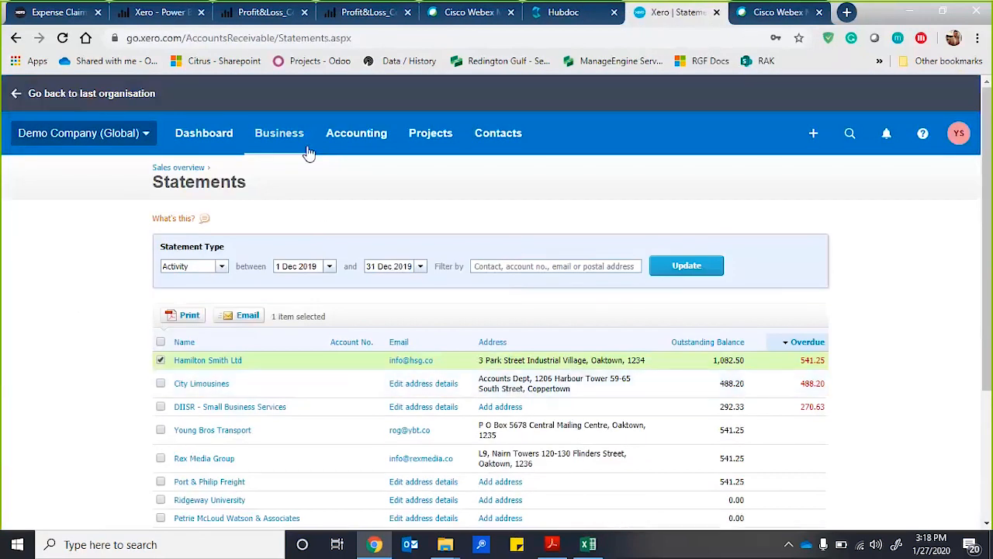
Go back to the invoices list and open the invoice reminders settings.
{"action": "left_click", "coordinate": [295, 137]}
{"action": "left_click", "coordinate": [281, 182]}
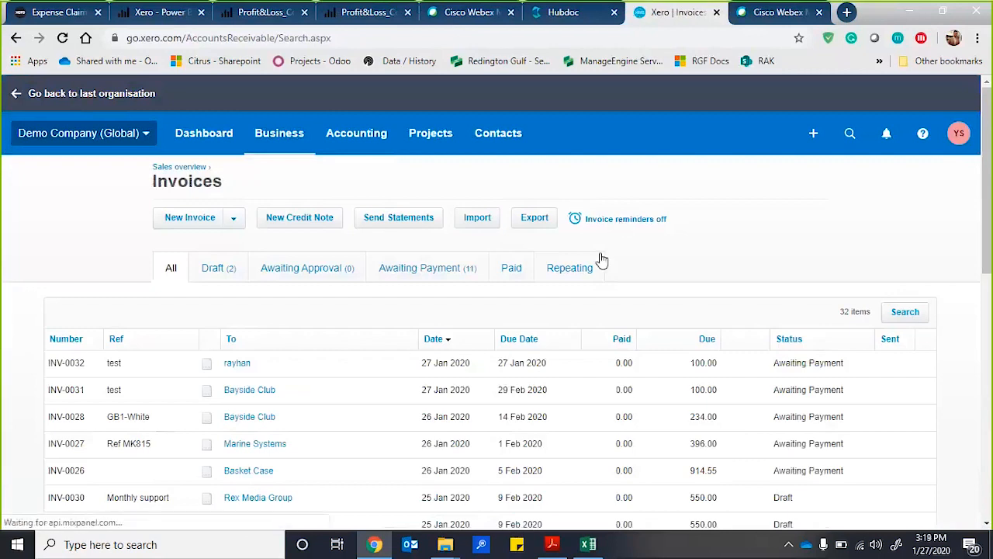
{"action": "left_click", "coordinate": [617, 225]}
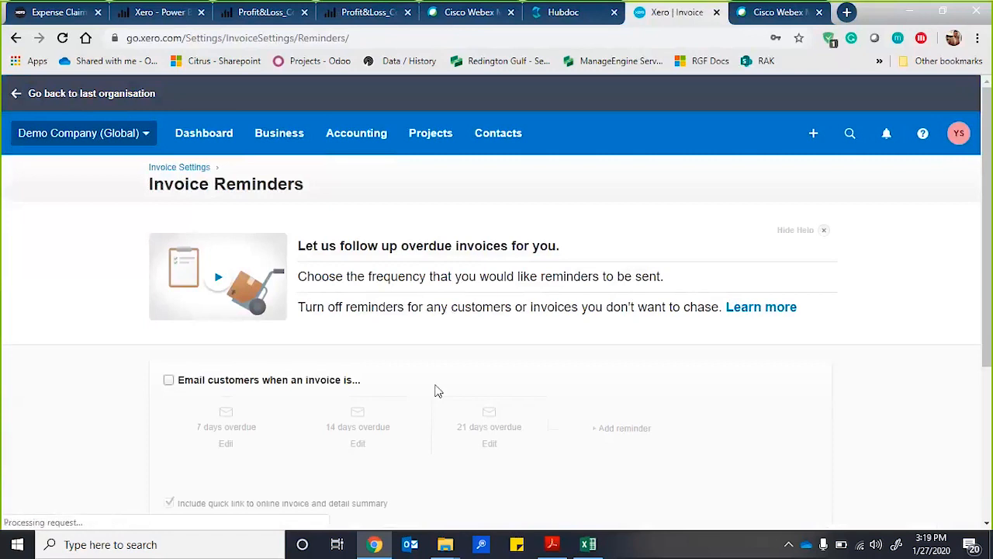
Enable emailing customers about overdue invoices and view the 7 days overdue reminder's email template, closing it without saving.
{"action": "scroll", "coordinate": [435, 335], "scroll_direction": "down", "scroll_amount": 1}
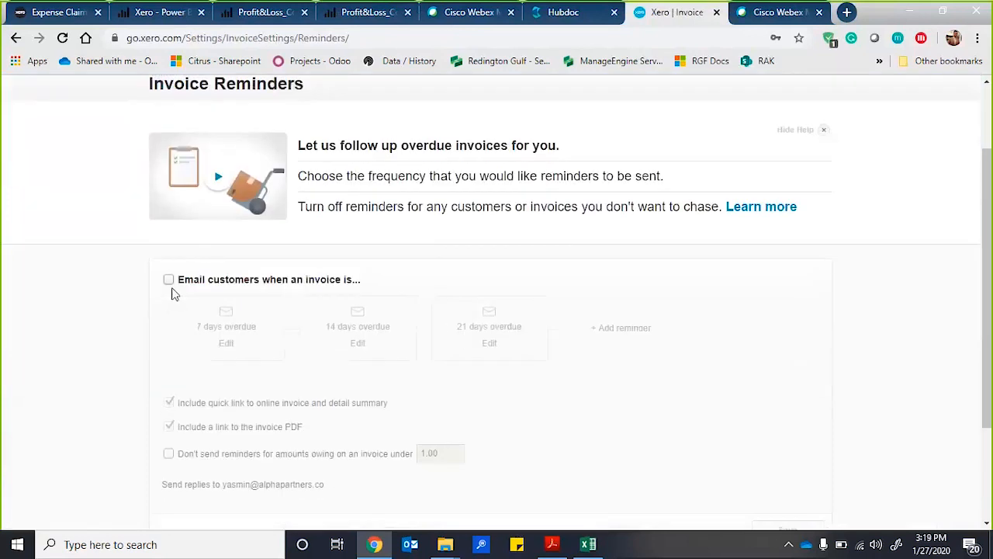
{"action": "left_click", "coordinate": [169, 280]}
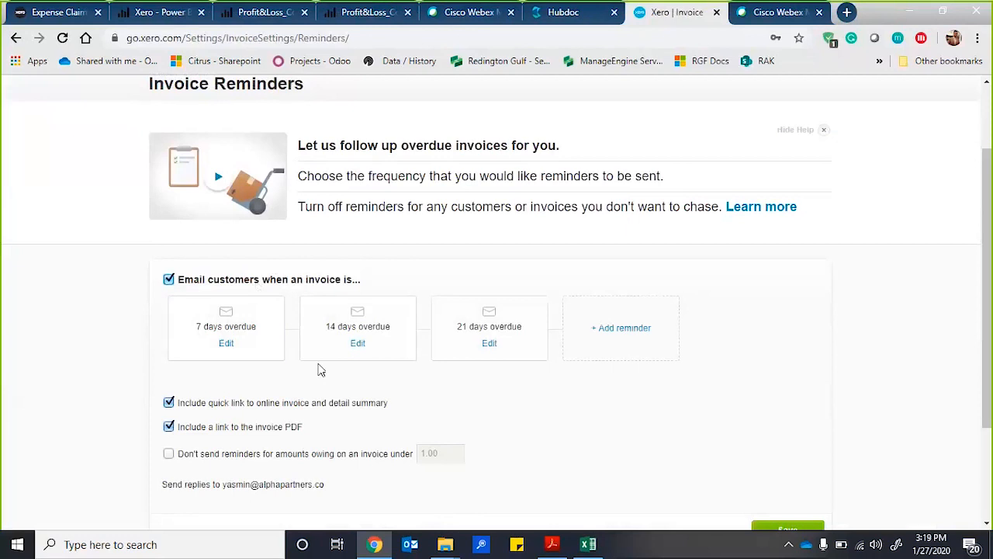
{"action": "left_click", "coordinate": [226, 344]}
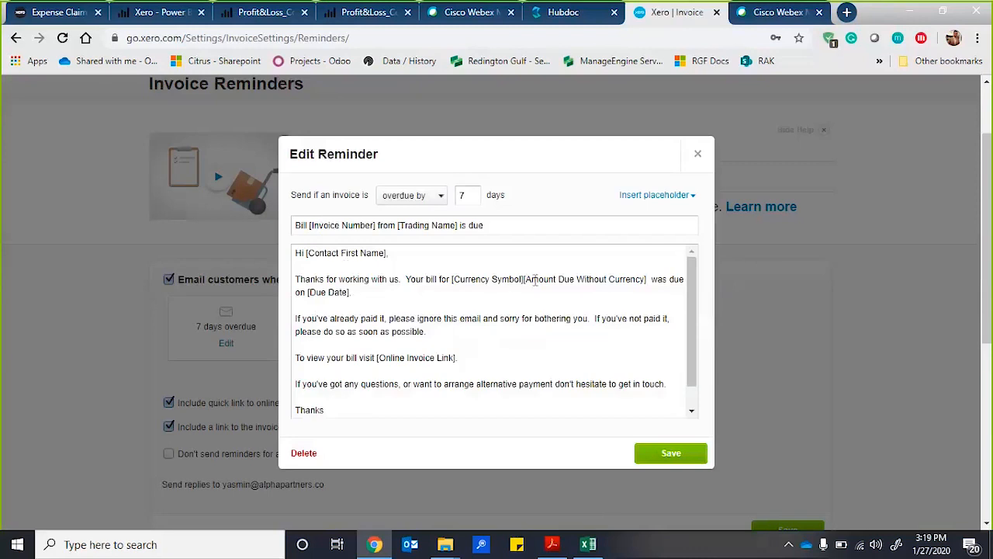
{"action": "left_click", "coordinate": [696, 157]}
Try switching the 7-day reminder's send condition to "due in" to view its email text, and close it without saving.
{"action": "left_click", "coordinate": [224, 343]}
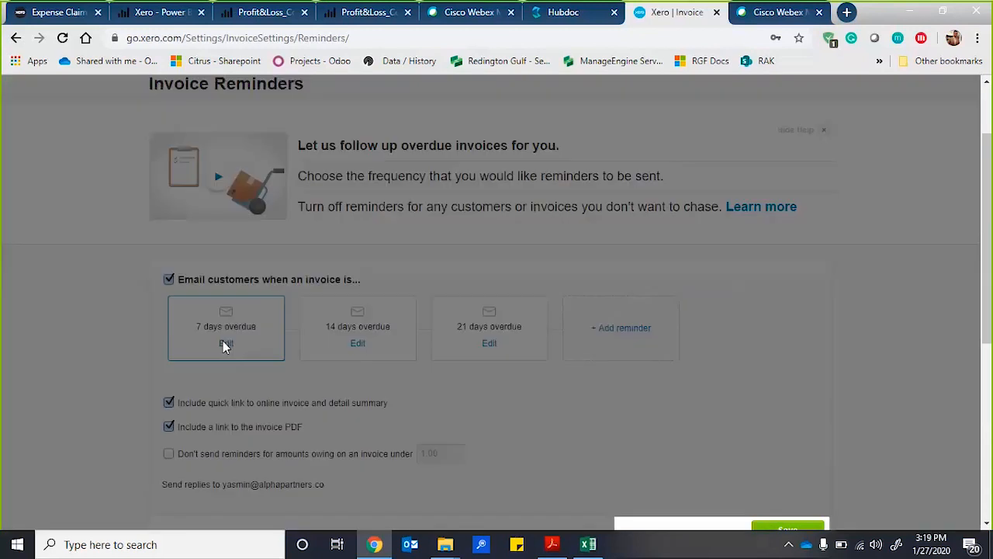
{"action": "left_click", "coordinate": [423, 194]}
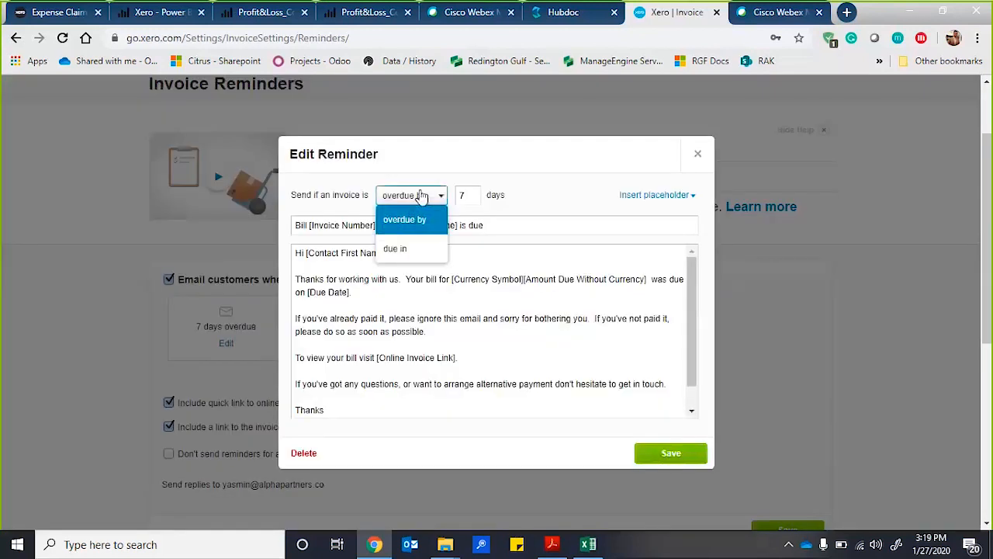
{"action": "left_click", "coordinate": [411, 250]}
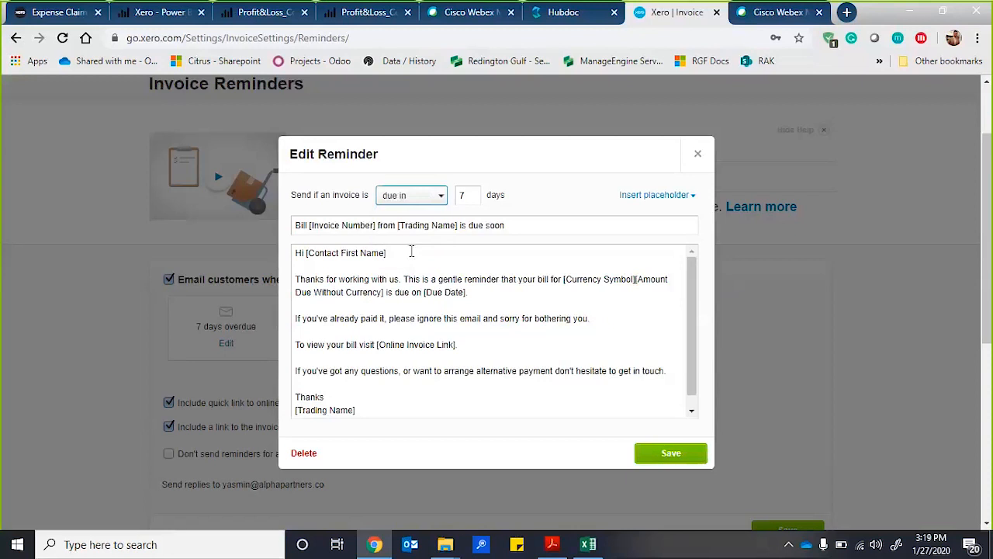
{"action": "left_click", "coordinate": [696, 155]}
{"action": "scroll", "coordinate": [310, 267], "scroll_direction": "down", "scroll_amount": 1}
{"action": "scroll", "coordinate": [275, 273], "scroll_direction": "up", "scroll_amount": 2}
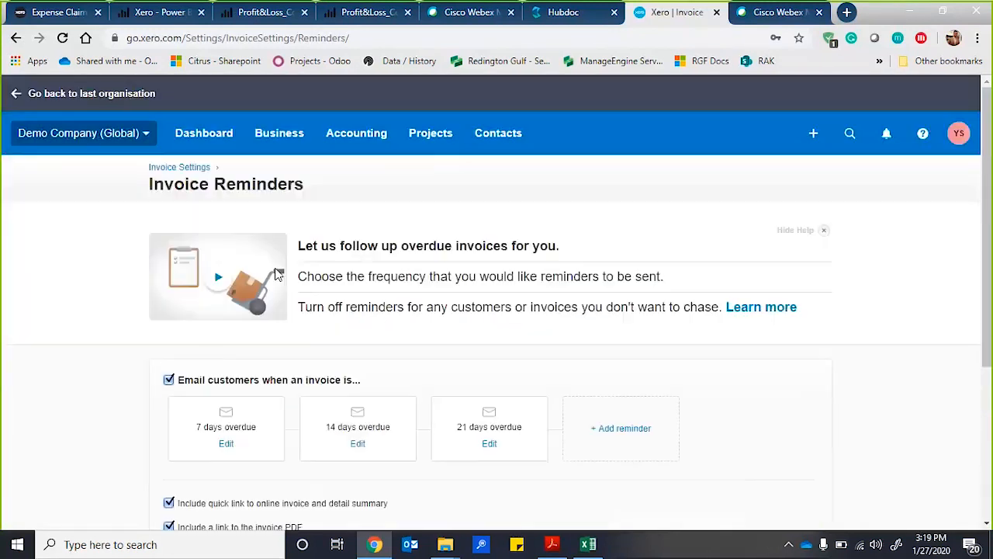
Go to the bank accounts overview and open the items awaiting reconciliation for the Business Bank Account.
{"action": "left_click", "coordinate": [289, 136]}
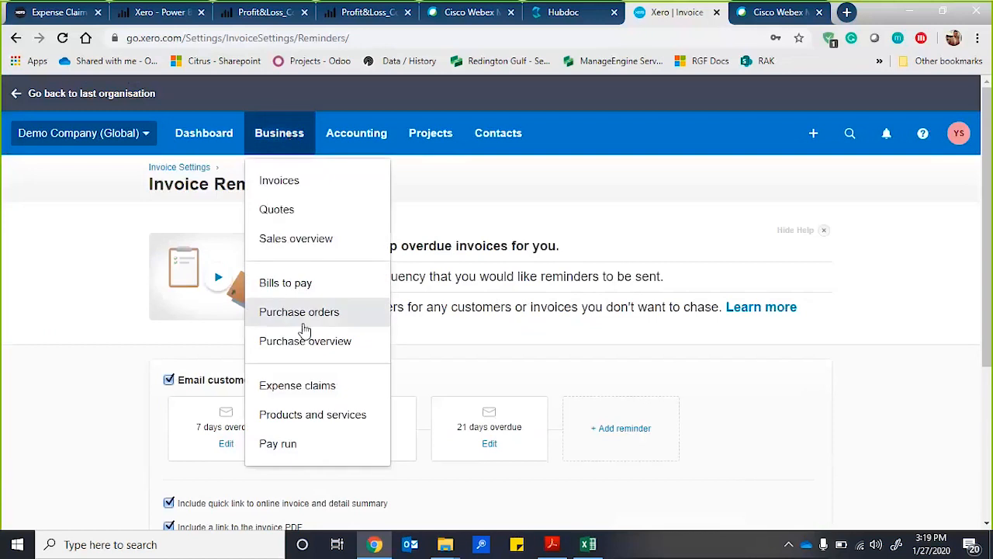
{"action": "left_click", "coordinate": [349, 142]}
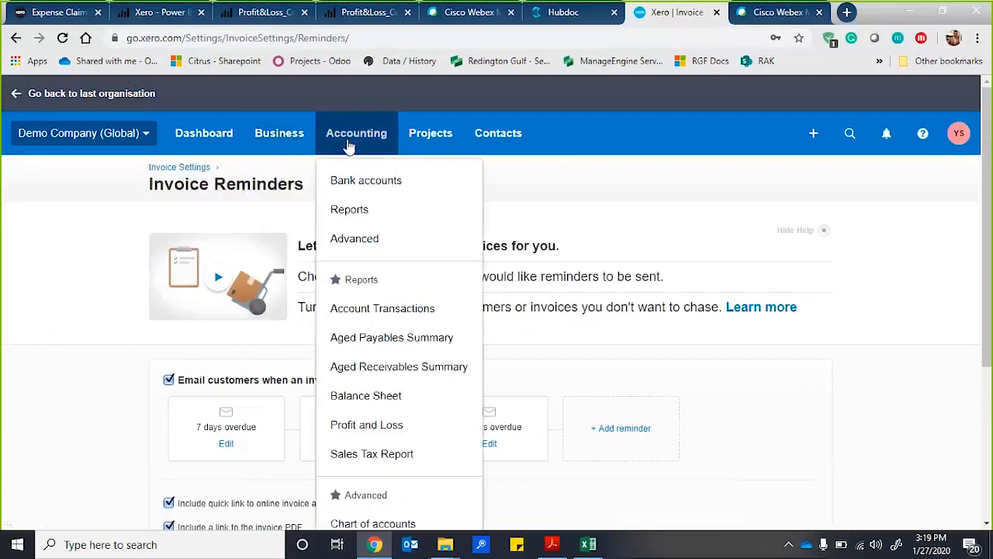
{"action": "left_click", "coordinate": [342, 183]}
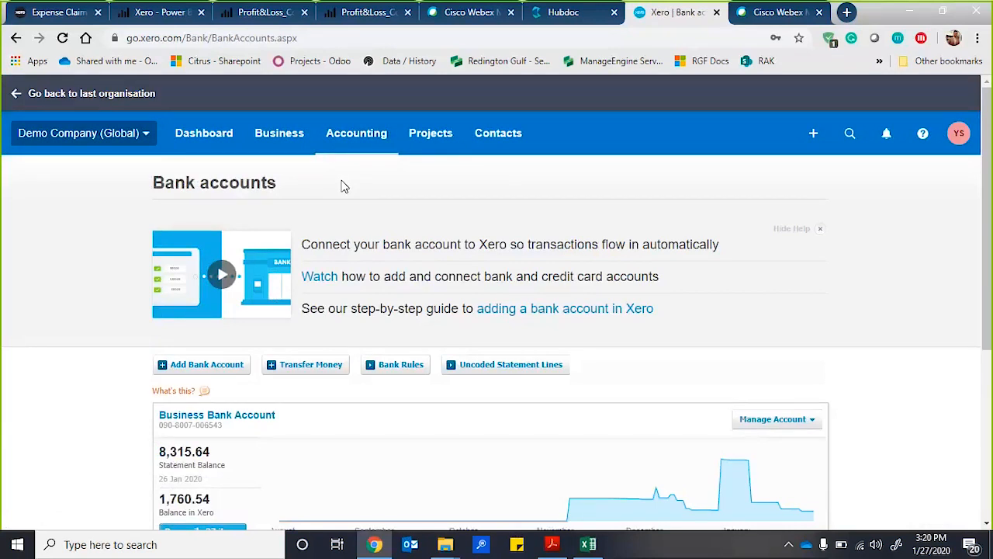
{"action": "scroll", "coordinate": [129, 262], "scroll_direction": "down", "scroll_amount": 2}
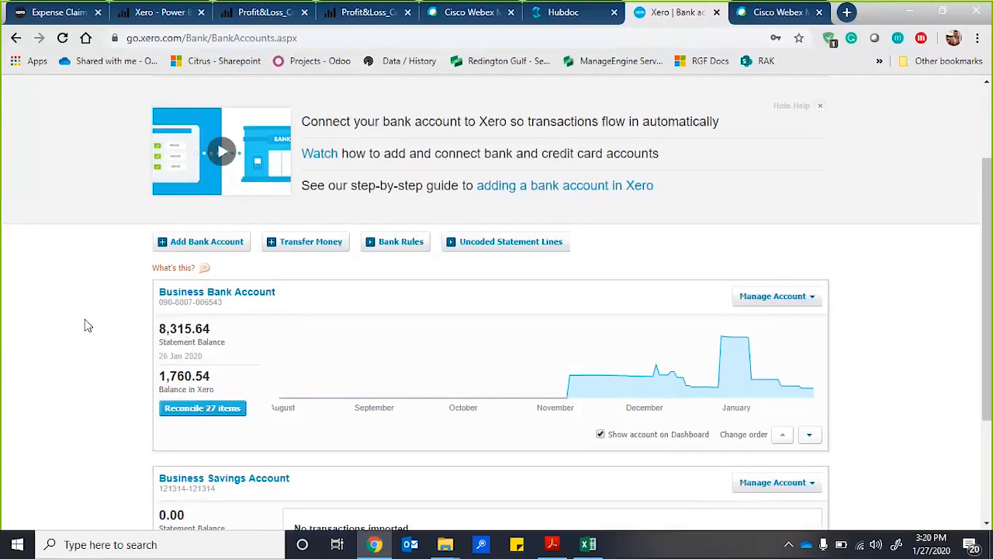
{"action": "left_click", "coordinate": [218, 411]}
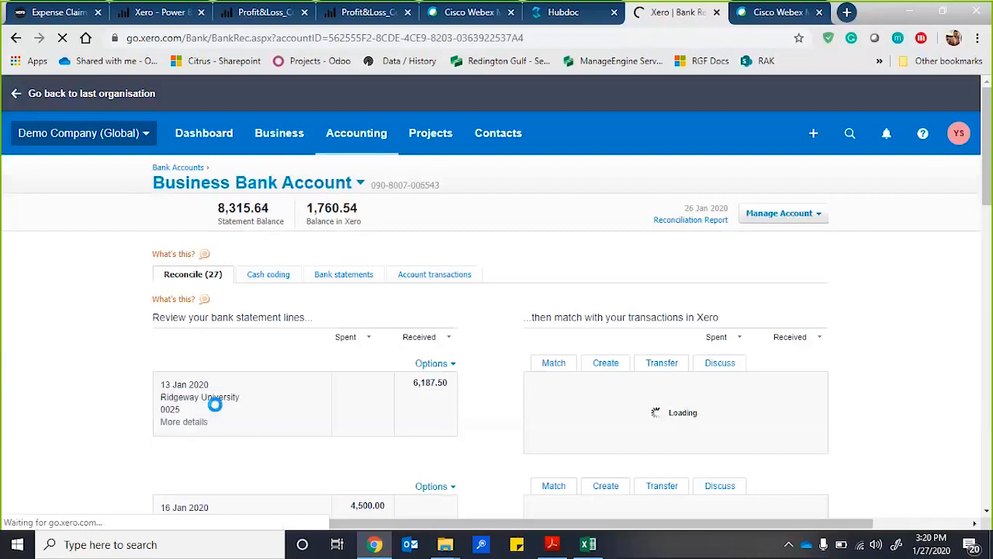
Examine the Business Bank Account's statement lines alongside their suggested matches and the options for unmatched lines.
{"action": "scroll", "coordinate": [129, 368], "scroll_direction": "down", "scroll_amount": 5}
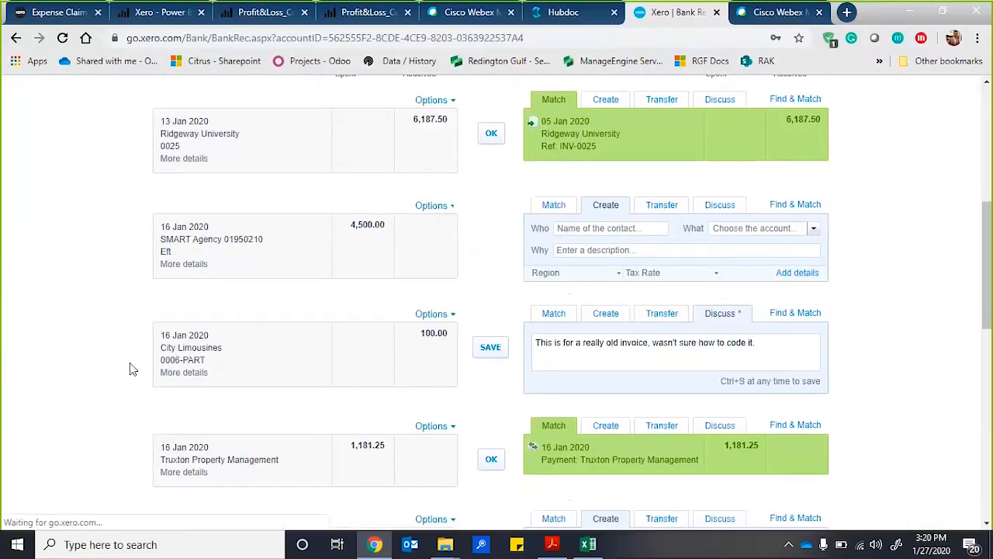
{"action": "scroll", "coordinate": [130, 369], "scroll_direction": "up", "scroll_amount": 3}
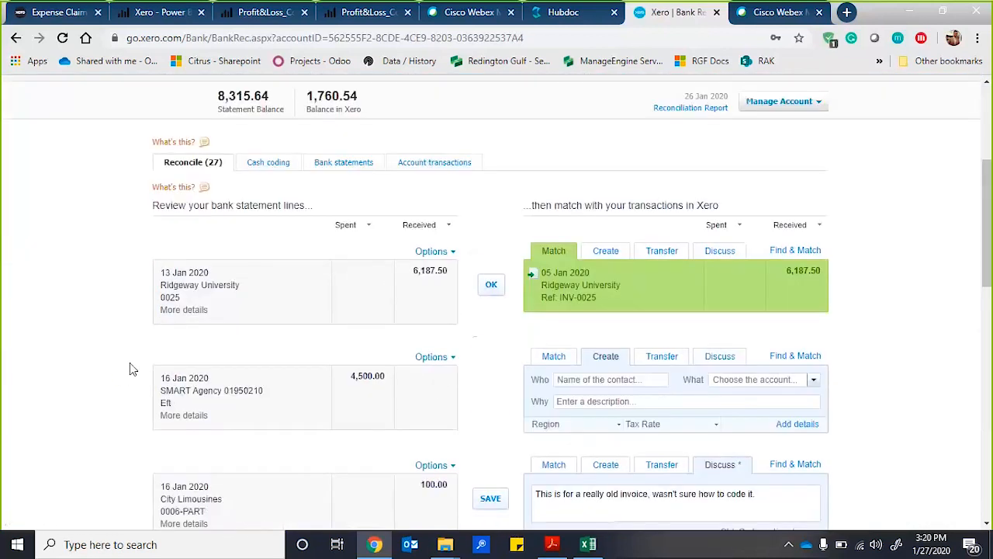
{"action": "scroll", "coordinate": [130, 363], "scroll_direction": "up", "scroll_amount": 2}
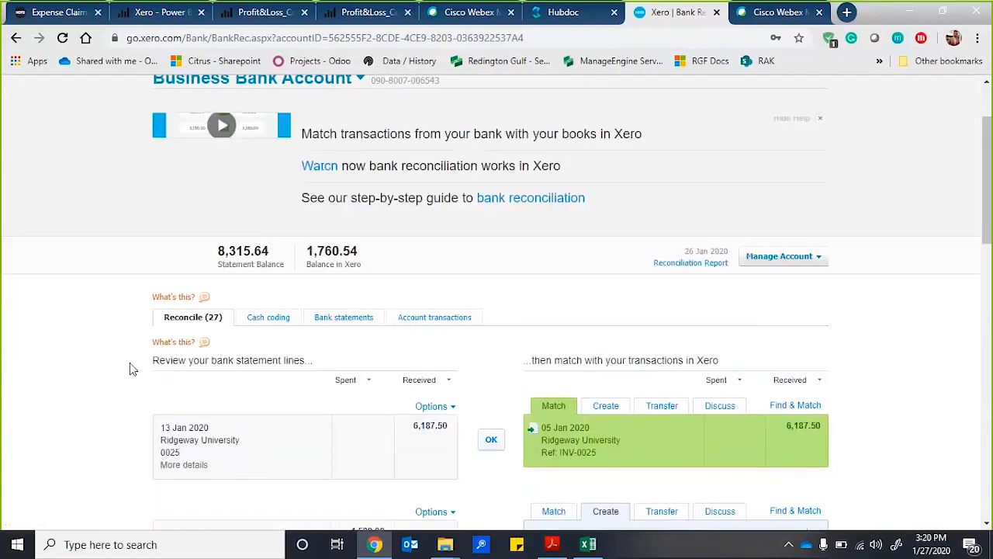
{"action": "scroll", "coordinate": [130, 362], "scroll_direction": "down", "scroll_amount": 1}
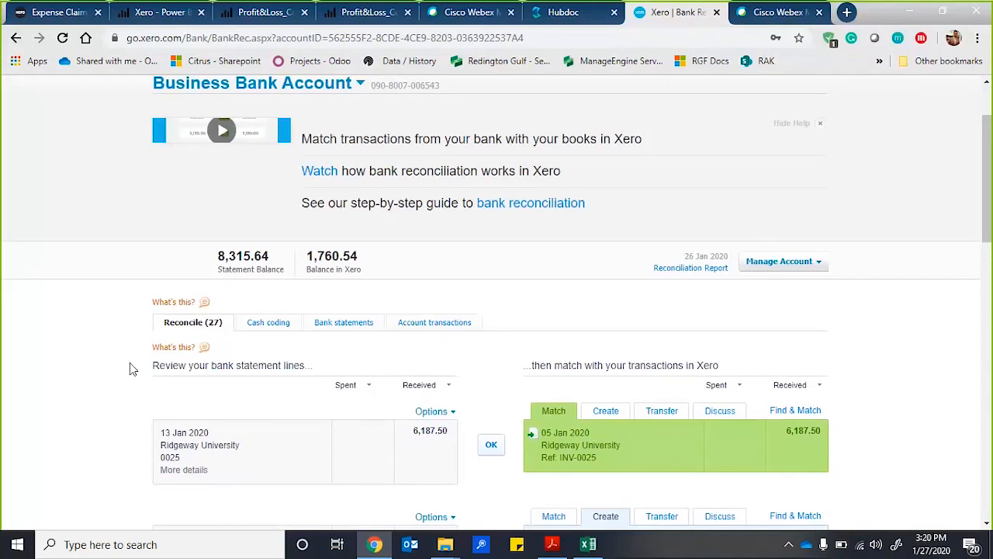
{"action": "scroll", "coordinate": [492, 310], "scroll_direction": "down", "scroll_amount": 2}
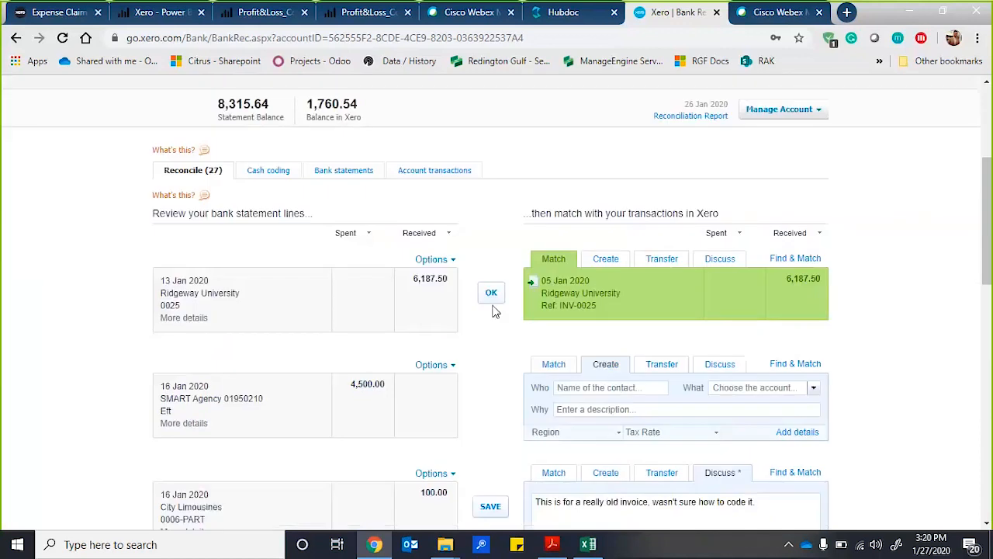
{"action": "scroll", "coordinate": [495, 310], "scroll_direction": "down", "scroll_amount": 1}
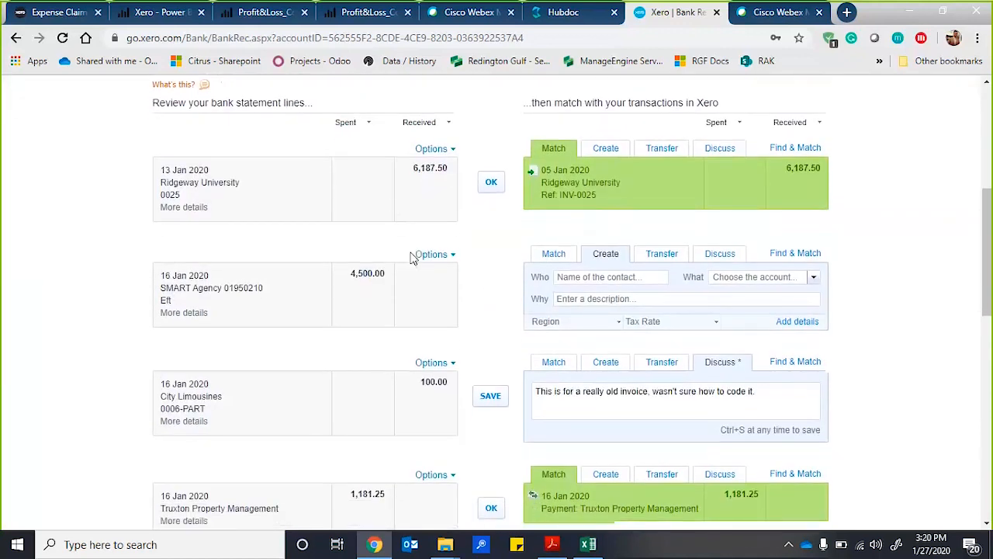
{"action": "scroll", "coordinate": [409, 256], "scroll_direction": "up", "scroll_amount": 1}
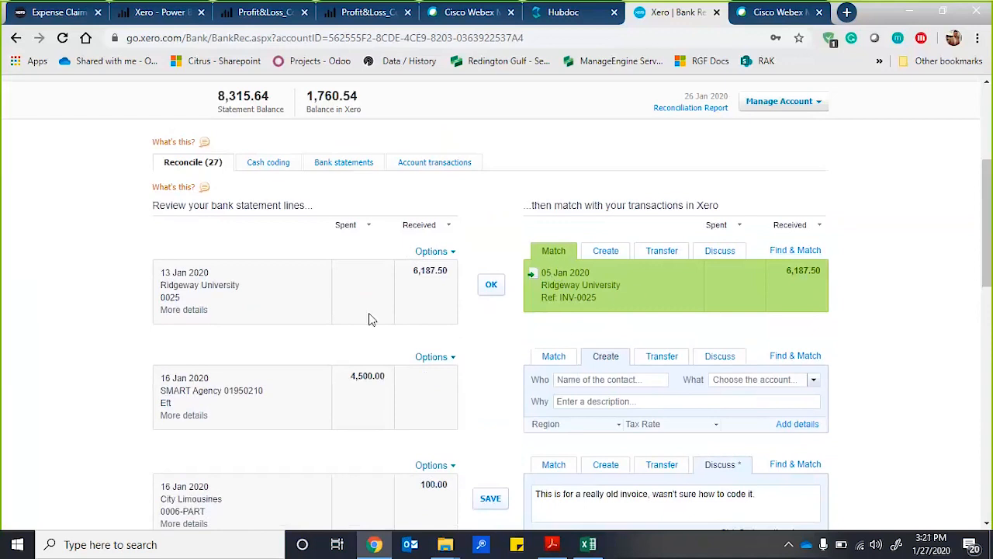
{"action": "scroll", "coordinate": [370, 319], "scroll_direction": "down", "scroll_amount": 1}
{"action": "scroll", "coordinate": [370, 319], "scroll_direction": "up", "scroll_amount": 1}
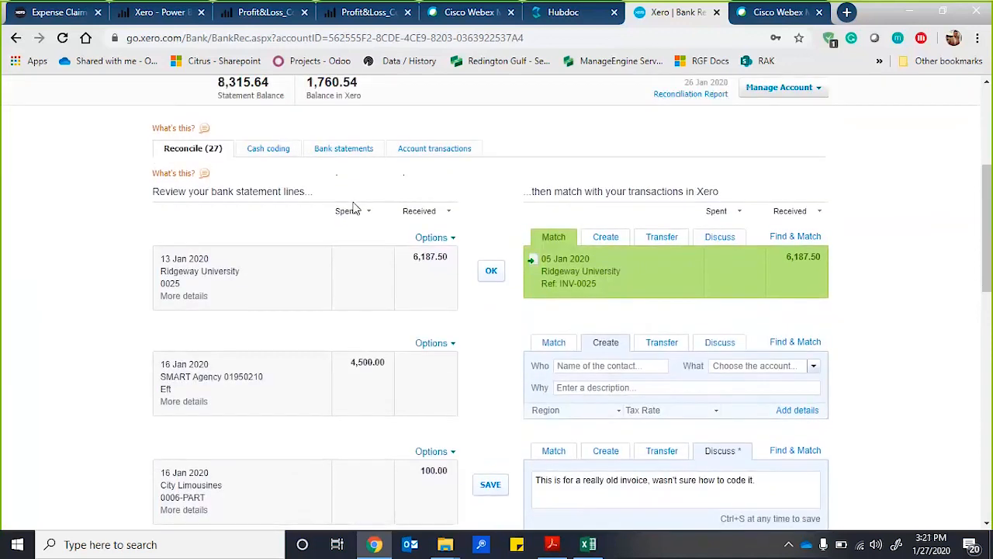
{"action": "scroll", "coordinate": [294, 436], "scroll_direction": "down", "scroll_amount": 1}
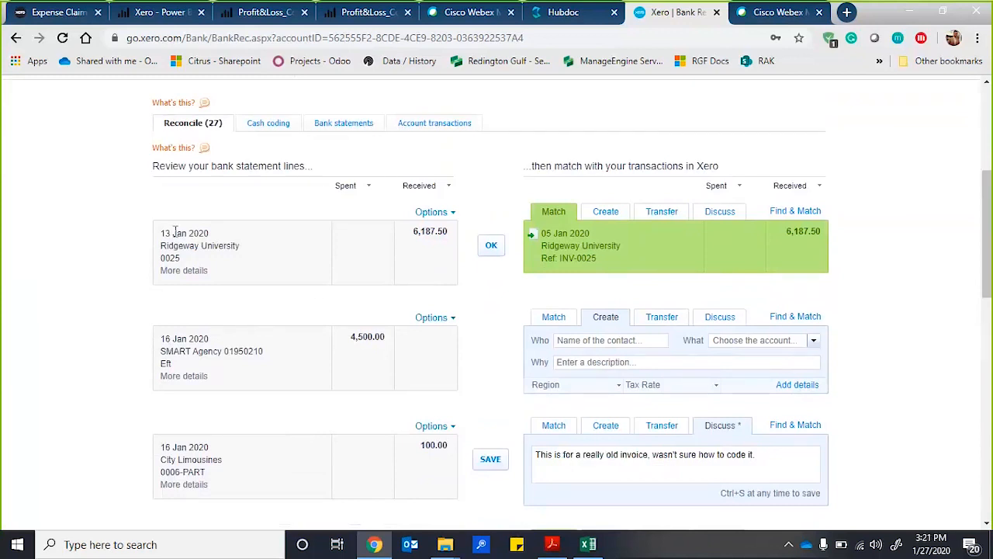
View the further details of the 13 Jan 2020 Ridgeway University statement line, compare them with its suggested match, and dismiss them.
{"action": "mouse_move", "coordinate": [184, 271]}
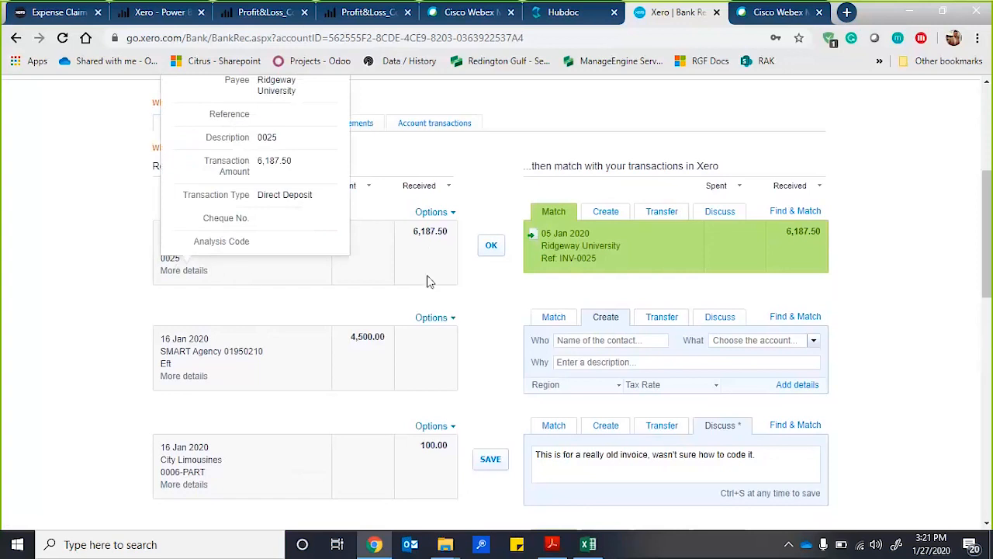
{"action": "scroll", "coordinate": [427, 280], "scroll_direction": "up", "scroll_amount": 1}
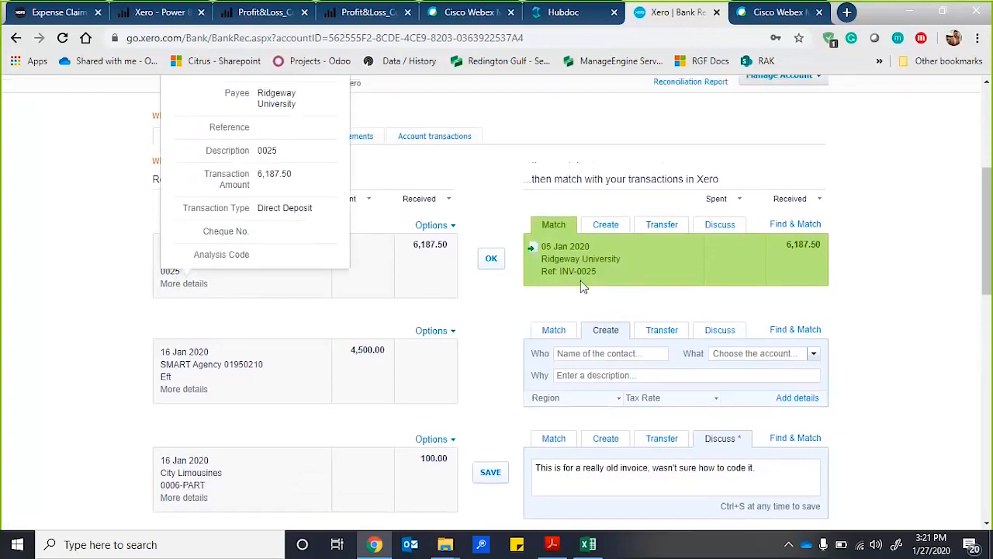
{"action": "scroll", "coordinate": [534, 260], "scroll_direction": "up", "scroll_amount": 3}
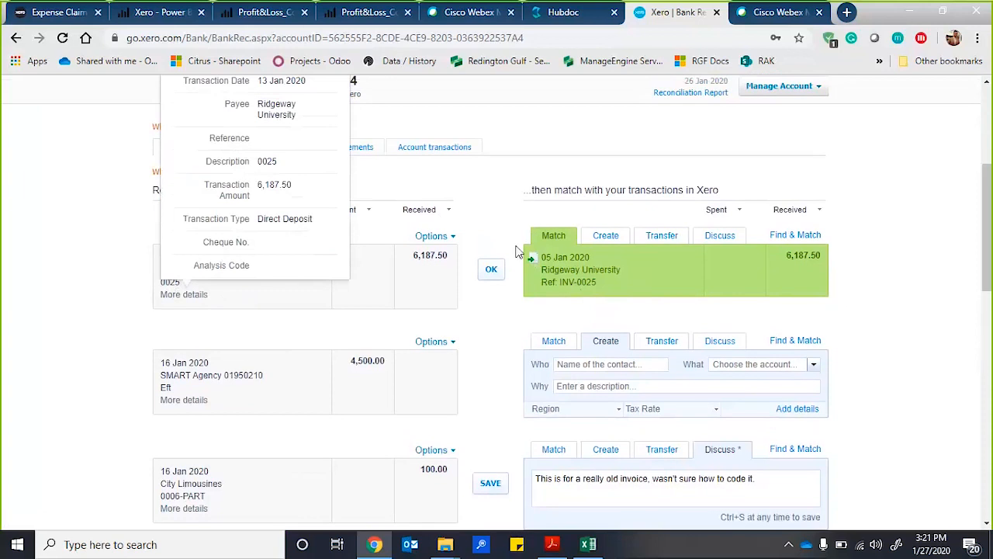
{"action": "scroll", "coordinate": [478, 227], "scroll_direction": "up", "scroll_amount": 2}
{"action": "left_click", "coordinate": [334, 138]}
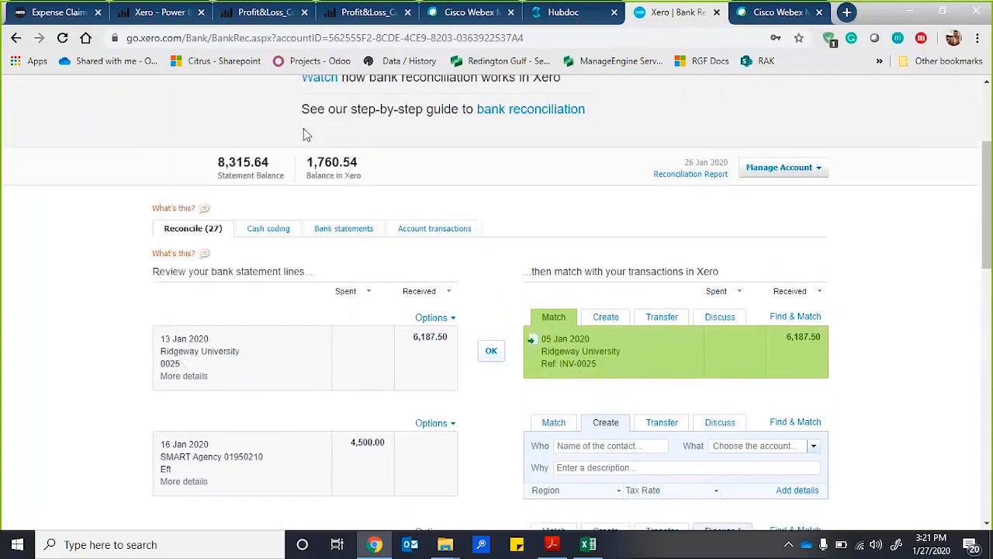
Leave the bank reconciliation and go to the invoices list.
{"action": "scroll", "coordinate": [295, 128], "scroll_direction": "up", "scroll_amount": 5}
{"action": "scroll", "coordinate": [284, 128], "scroll_direction": "up", "scroll_amount": 2}
{"action": "left_click", "coordinate": [280, 135]}
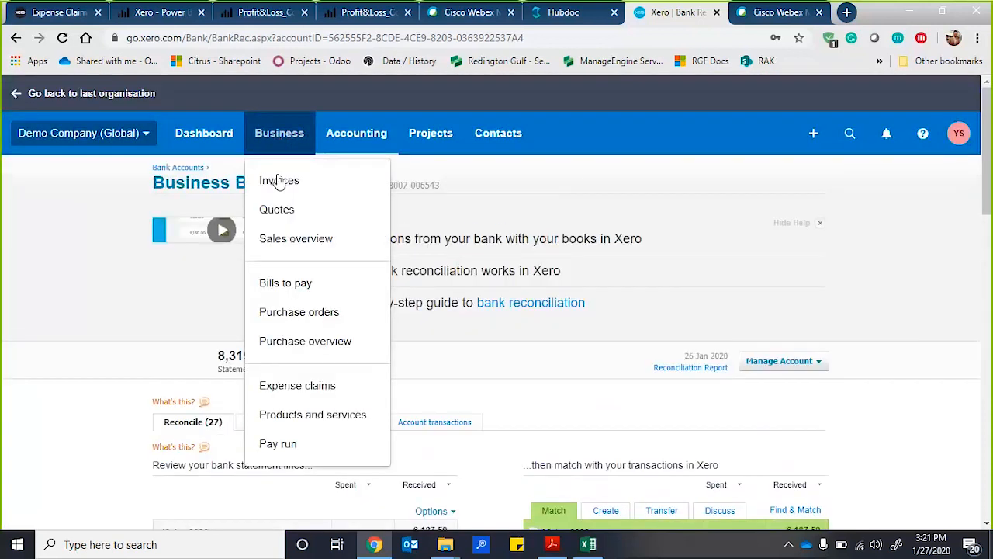
{"action": "left_click", "coordinate": [278, 181], "text": "alt"}
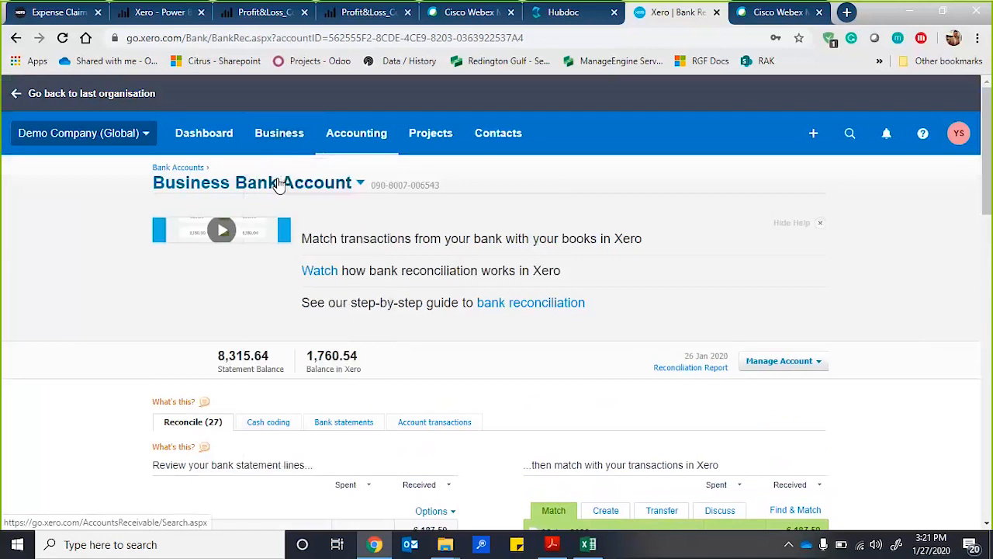
{"action": "left_click", "coordinate": [278, 132]}
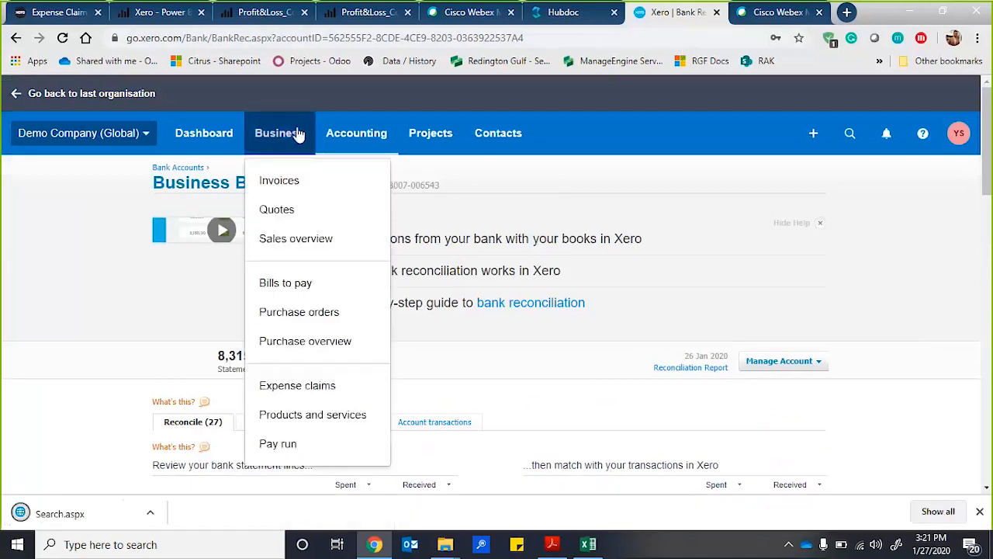
{"action": "left_click", "coordinate": [278, 180]}
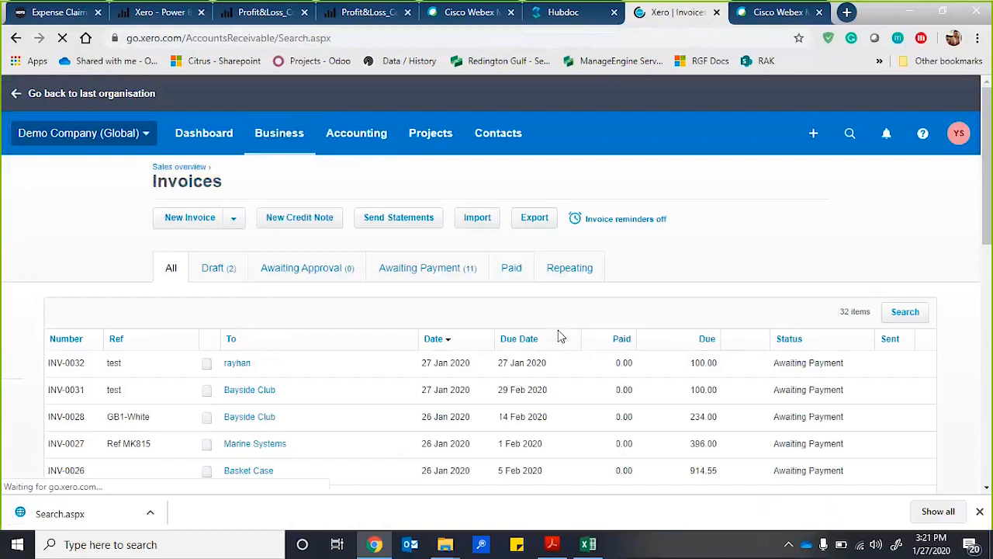
Search the invoices list for 25.
{"action": "scroll", "coordinate": [561, 335], "scroll_direction": "down", "scroll_amount": 2}
{"action": "left_click", "coordinate": [904, 213]}
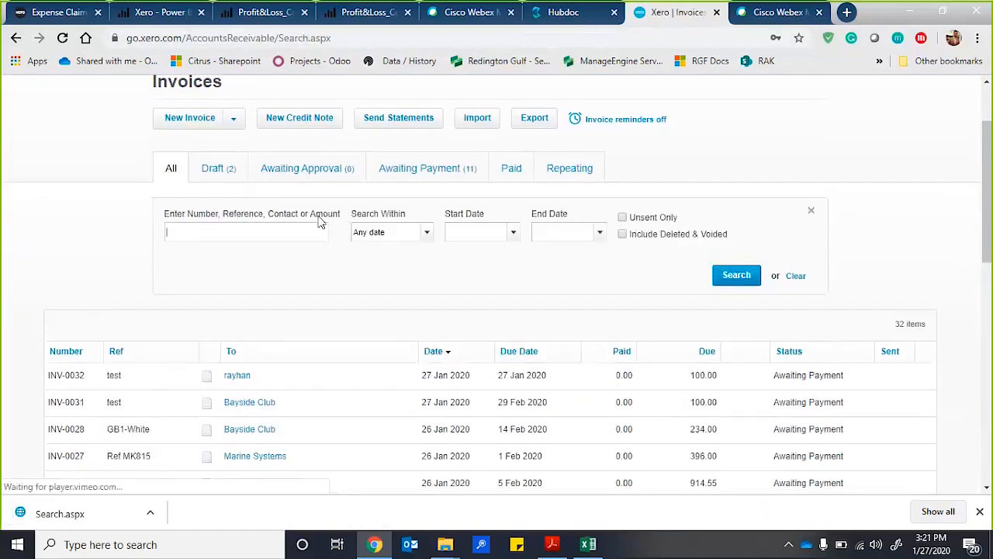
{"action": "type", "text": "25"}
{"action": "left_click", "coordinate": [734, 279]}
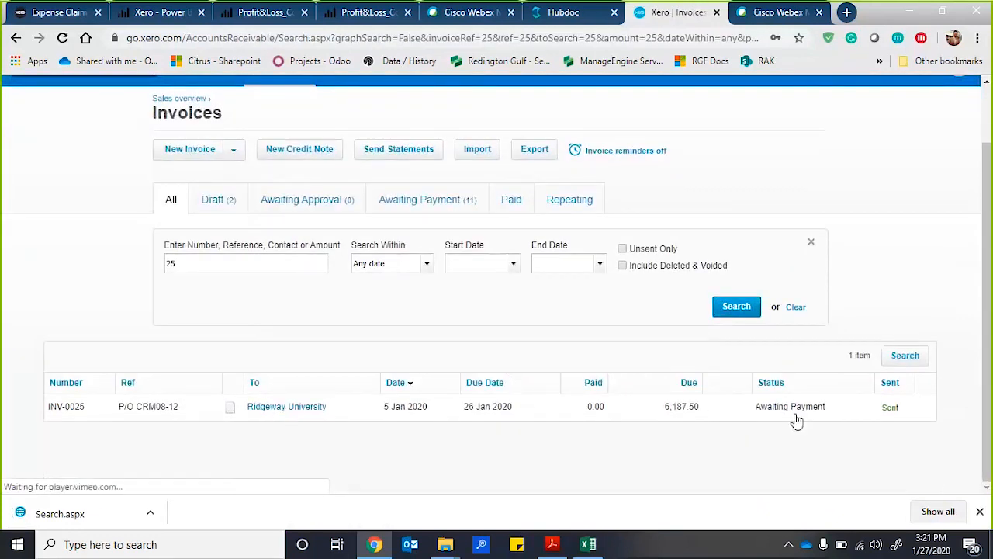
Open Ridgeway University's invoice INV-0025 and review its line item, total and payment section.
{"action": "left_click", "coordinate": [261, 410]}
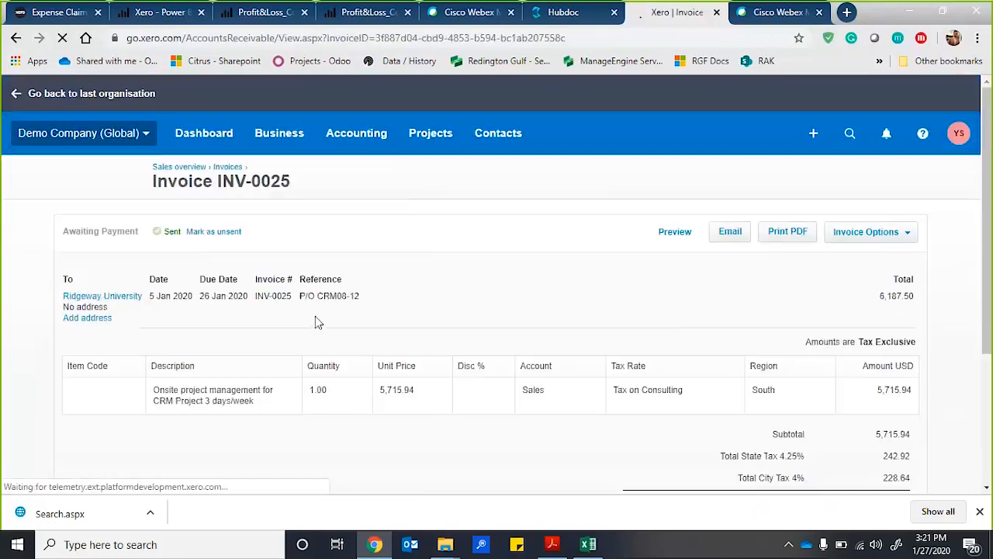
{"action": "scroll", "coordinate": [315, 316], "scroll_direction": "down", "scroll_amount": 2}
{"action": "scroll", "coordinate": [302, 284], "scroll_direction": "up", "scroll_amount": 1}
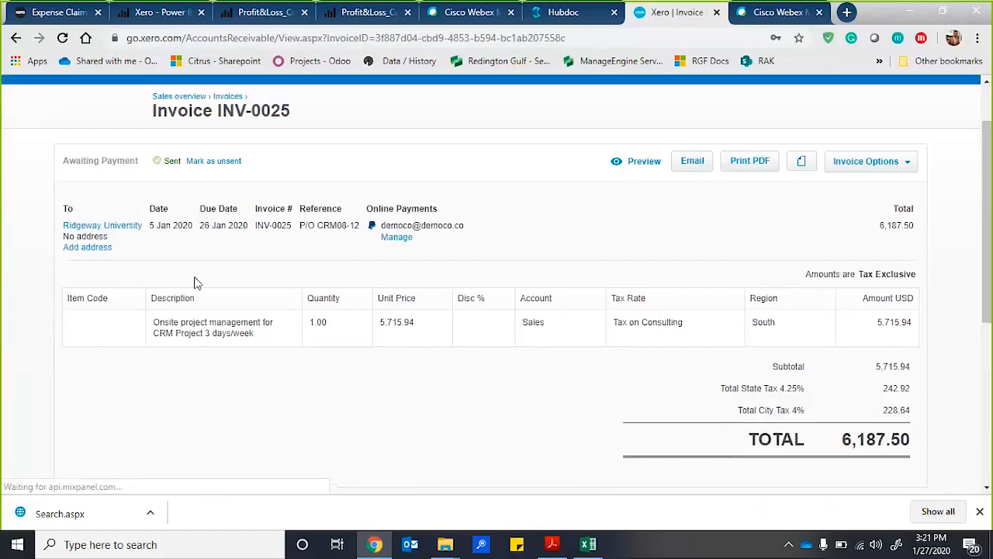
{"action": "scroll", "coordinate": [195, 282], "scroll_direction": "down", "scroll_amount": 3}
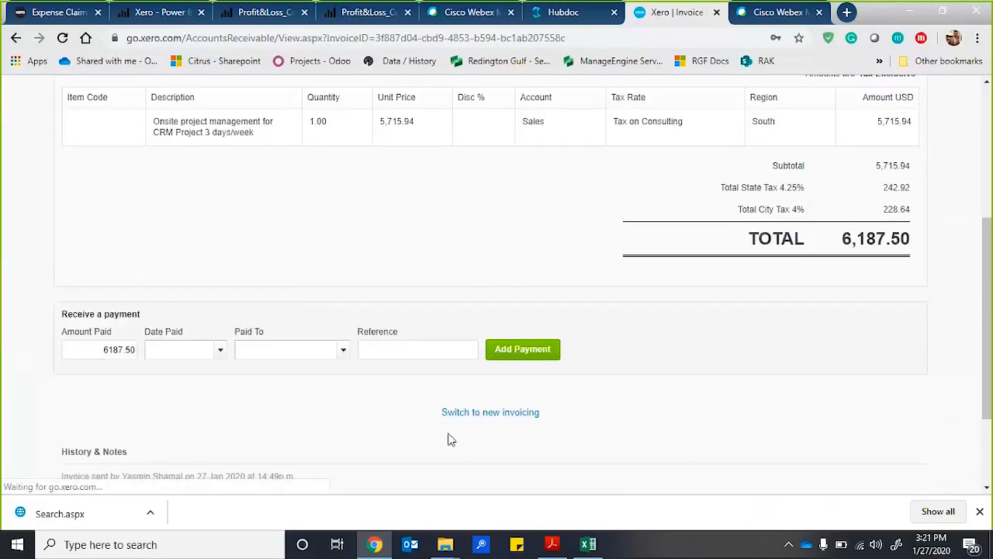
Open the Aged Receivables Summary report and review the outstanding balances by contact, including Ridgeway University.
{"action": "scroll", "coordinate": [504, 157], "scroll_direction": "up", "scroll_amount": 4}
{"action": "left_click", "coordinate": [361, 142]}
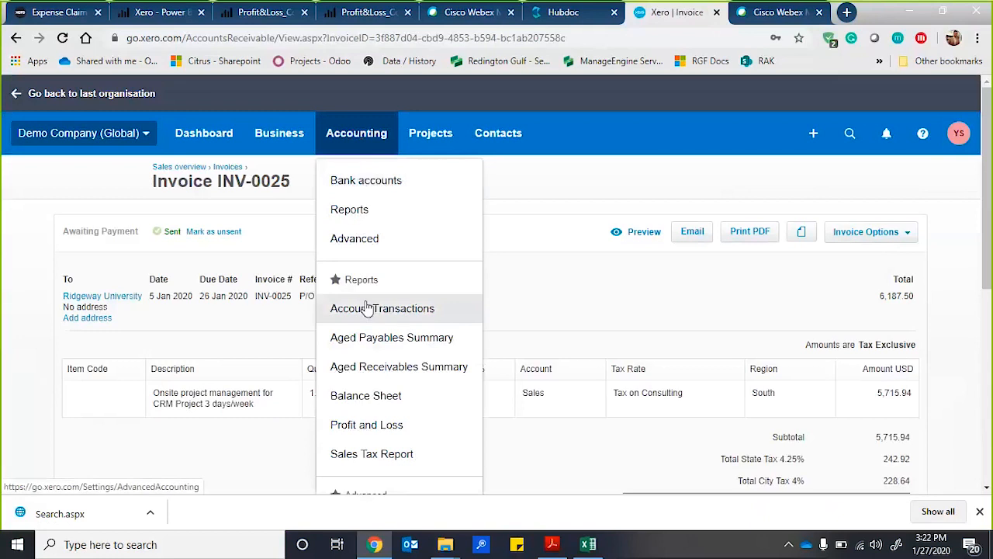
{"action": "left_click", "coordinate": [359, 380], "text": "ctrl"}
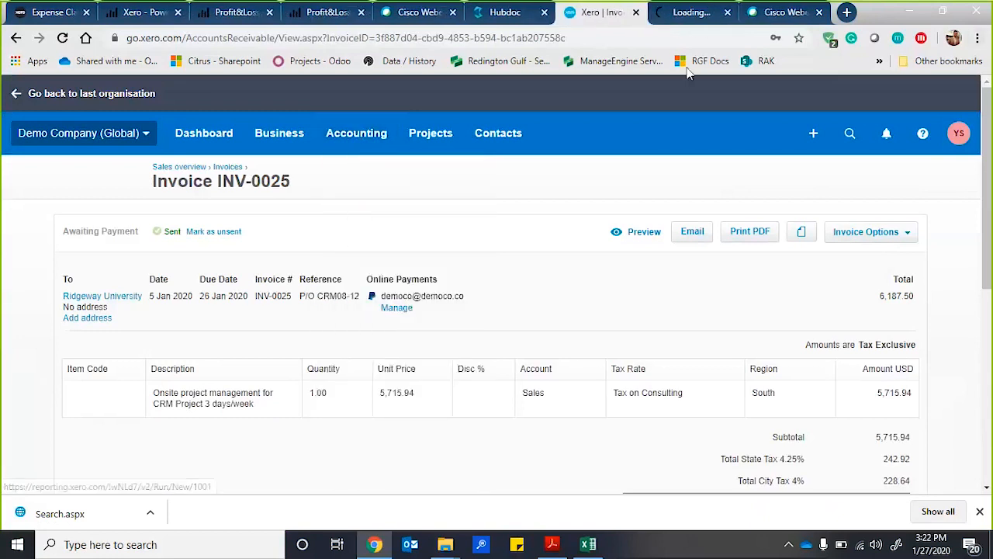
{"action": "left_click", "coordinate": [678, 14]}
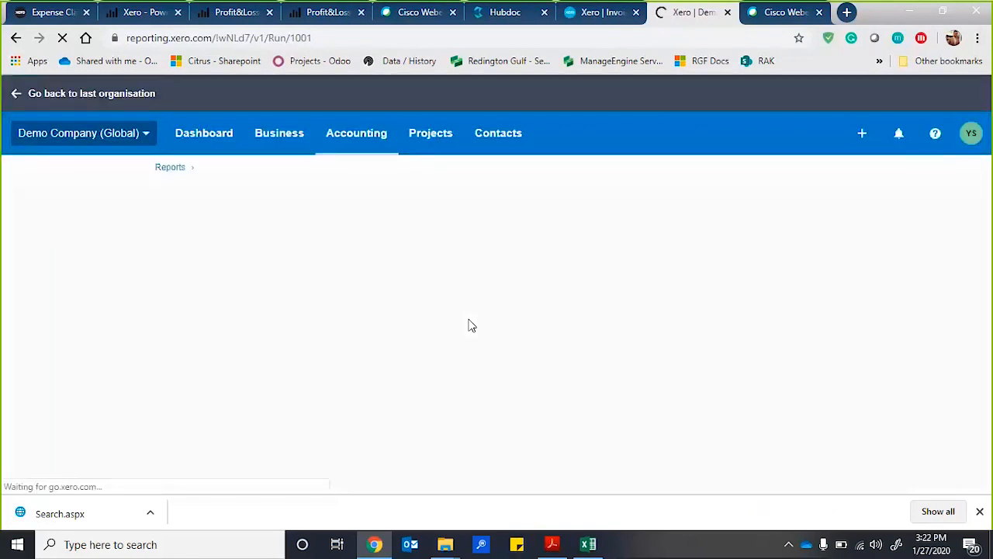
{"action": "scroll", "coordinate": [398, 289], "scroll_direction": "down", "scroll_amount": 1}
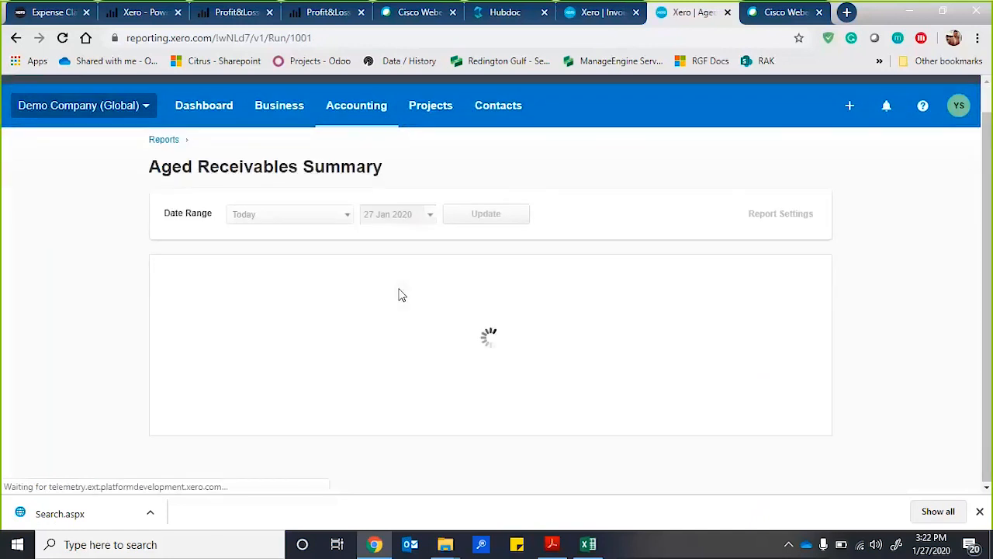
{"action": "scroll", "coordinate": [401, 295], "scroll_direction": "down", "scroll_amount": 3}
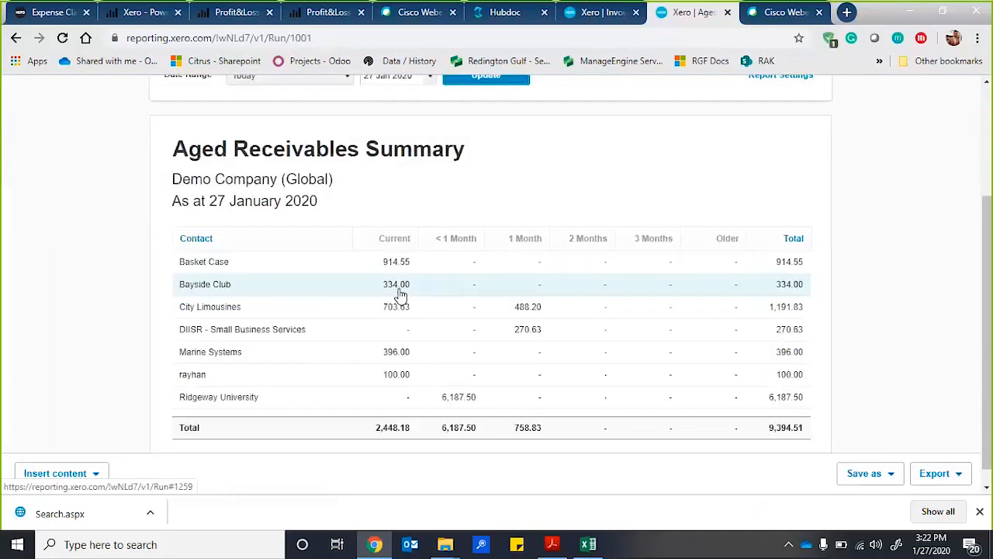
{"action": "scroll", "coordinate": [401, 294], "scroll_direction": "down", "scroll_amount": 1}
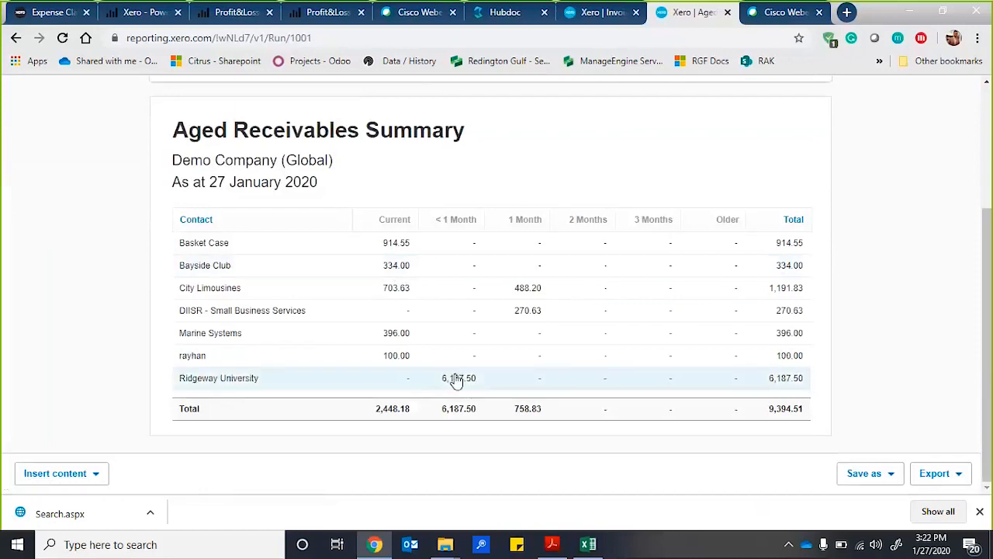
Return to the bank reconciliation and reconcile Ridgeway University's 13 Jan 2020 statement line with its suggested match.
{"action": "left_click", "coordinate": [602, 12]}
{"action": "left_click", "coordinate": [512, 14]}
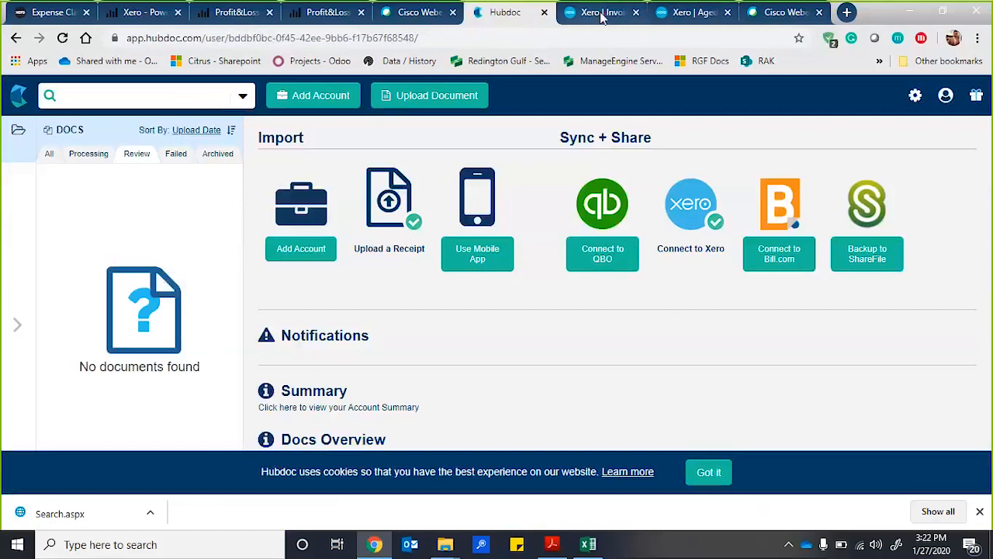
{"action": "left_click", "coordinate": [602, 14]}
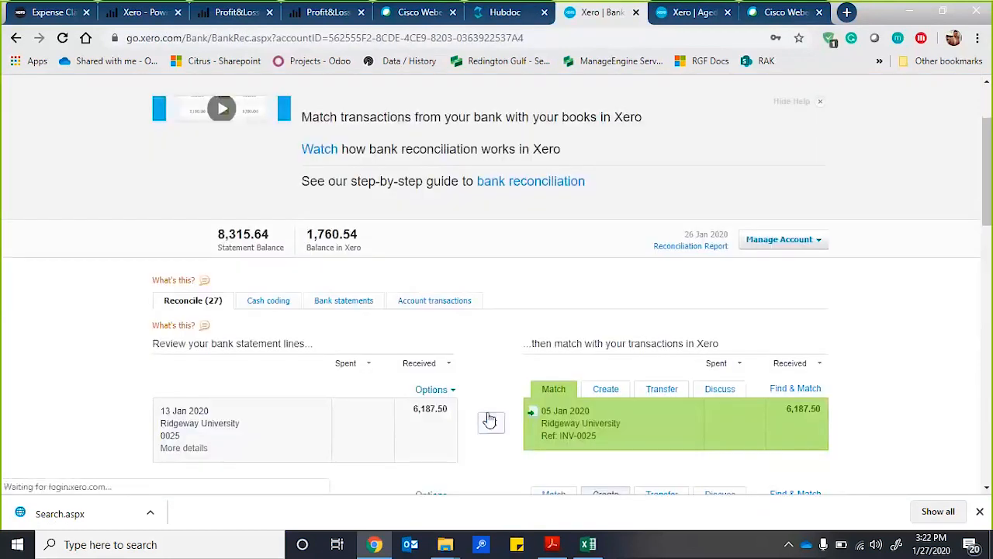
{"action": "left_click", "coordinate": [489, 423]}
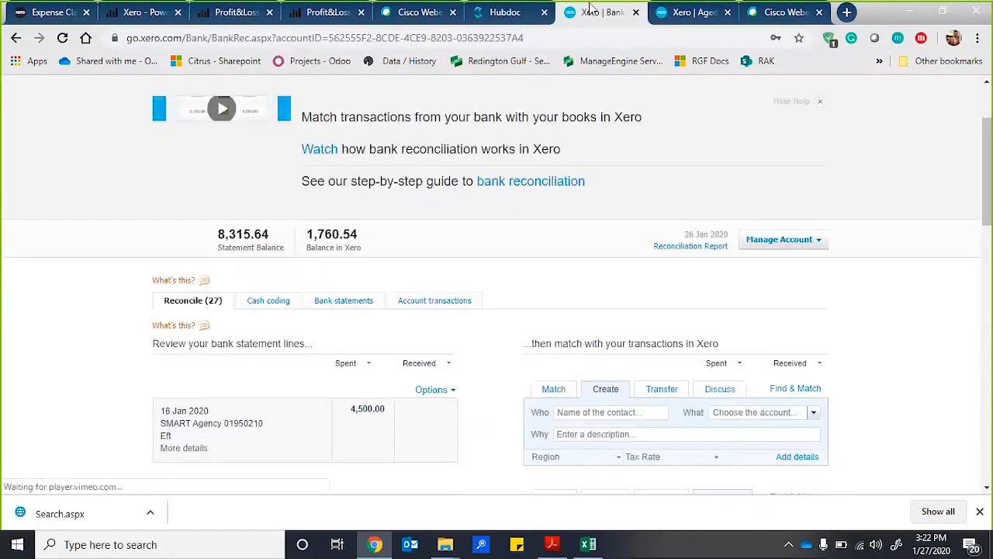
Go back to the Aged Receivables Summary, update it for 27 Jan 2020, and review the contact balances again.
{"action": "key", "text": "ctrl+Tab"}
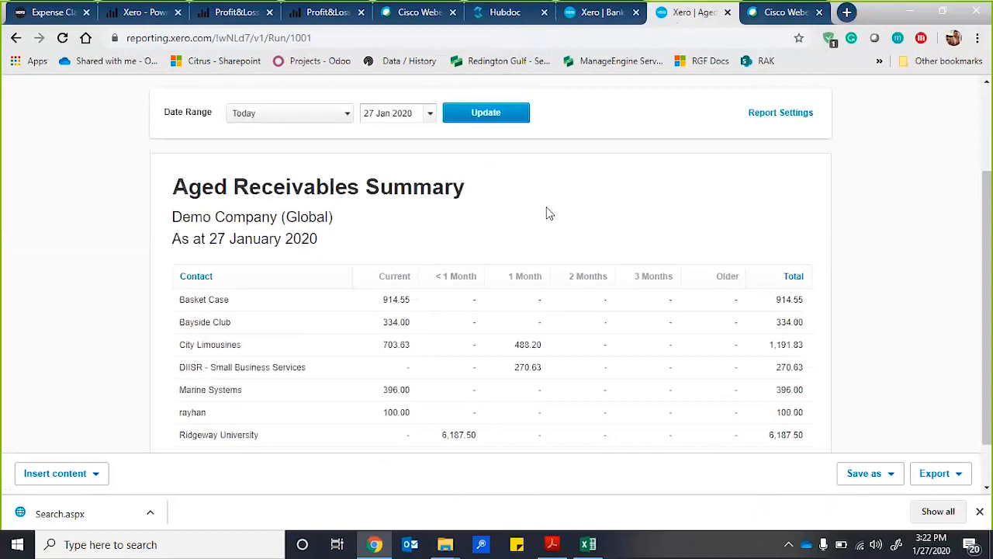
{"action": "scroll", "coordinate": [547, 213], "scroll_direction": "down", "scroll_amount": 1}
{"action": "scroll", "coordinate": [550, 266], "scroll_direction": "up", "scroll_amount": 3}
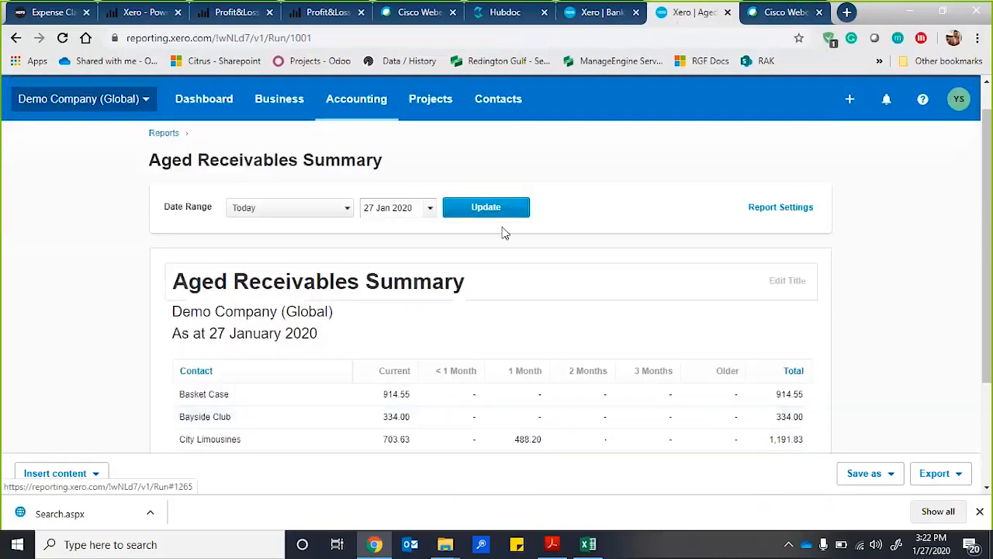
{"action": "left_click", "coordinate": [487, 207]}
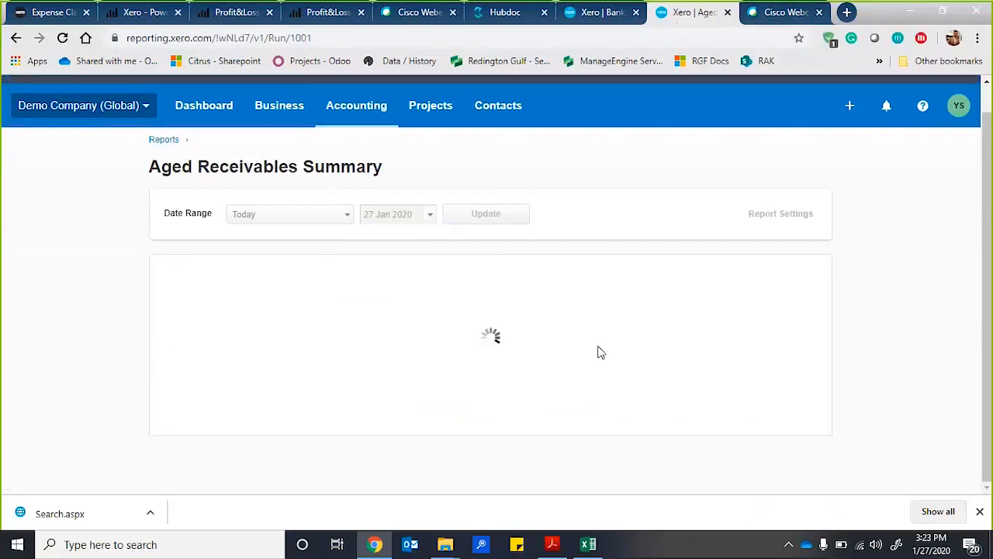
{"action": "left_click", "coordinate": [485, 217]}
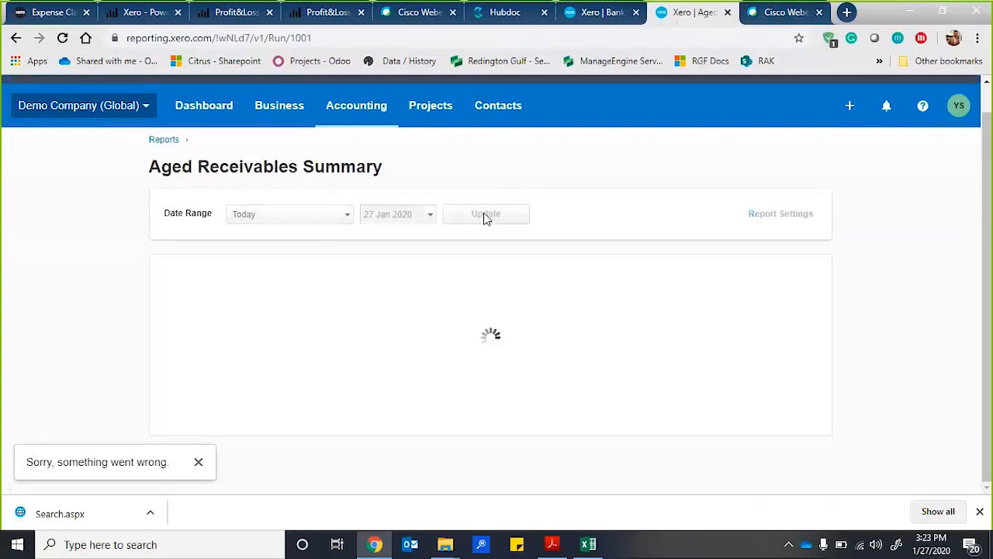
{"action": "scroll", "coordinate": [632, 266], "scroll_direction": "down", "scroll_amount": 2}
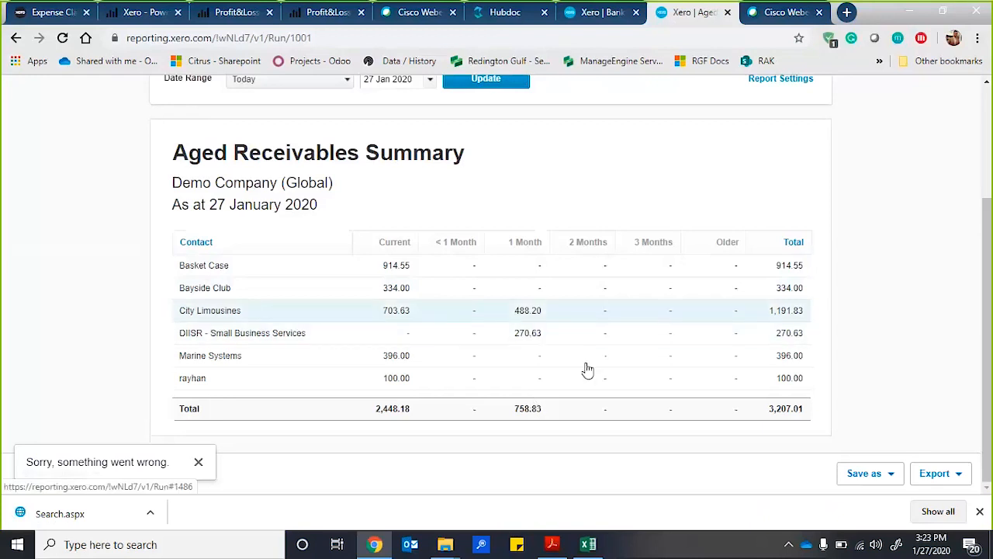
Go to the reports list, browse the available report categories, and open the Profit and Loss report.
{"action": "scroll", "coordinate": [582, 382], "scroll_direction": "up", "scroll_amount": 1}
{"action": "scroll", "coordinate": [584, 382], "scroll_direction": "up", "scroll_amount": 1}
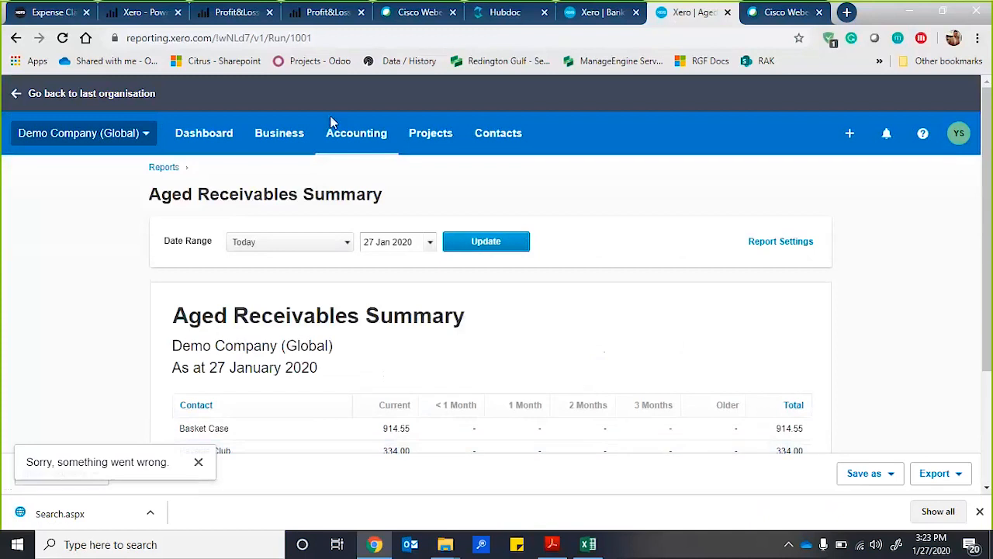
{"action": "left_click", "coordinate": [356, 133]}
{"action": "left_click", "coordinate": [374, 213]}
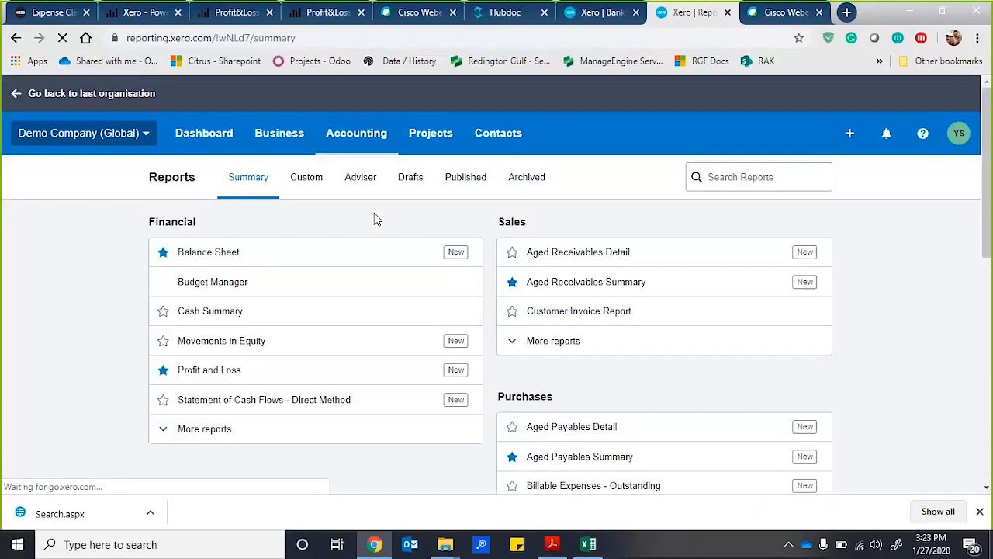
{"action": "scroll", "coordinate": [293, 261], "scroll_direction": "down", "scroll_amount": 2}
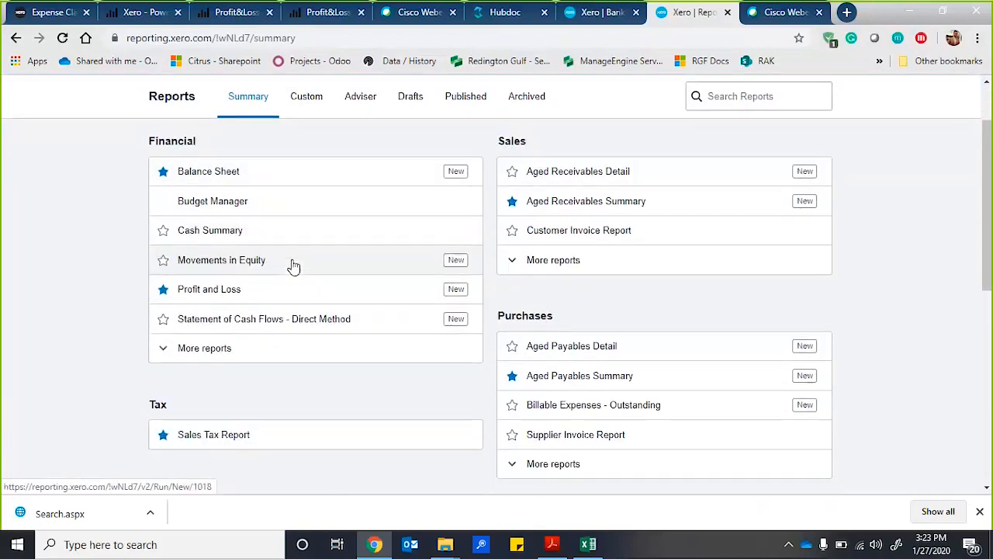
{"action": "scroll", "coordinate": [348, 343], "scroll_direction": "down", "scroll_amount": 5}
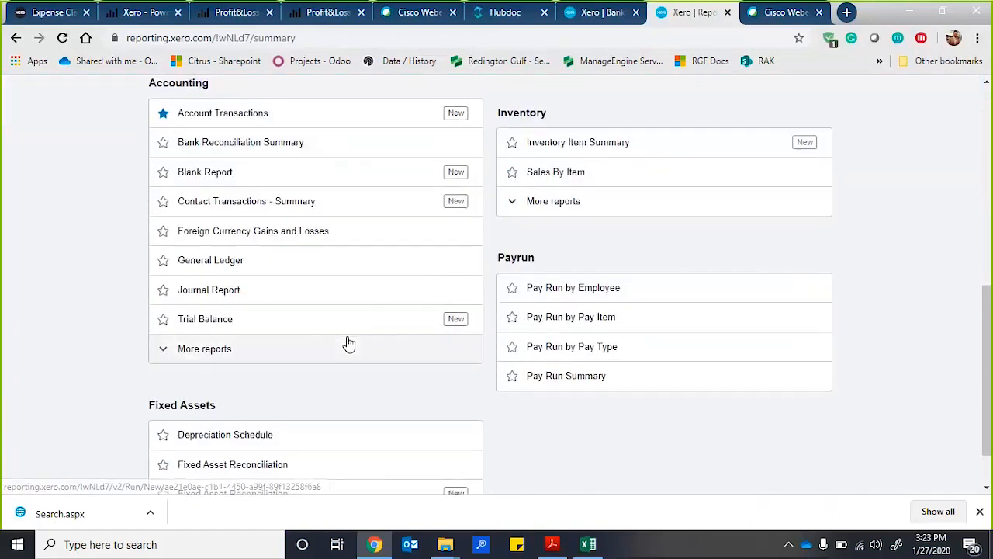
{"action": "scroll", "coordinate": [349, 344], "scroll_direction": "up", "scroll_amount": 7}
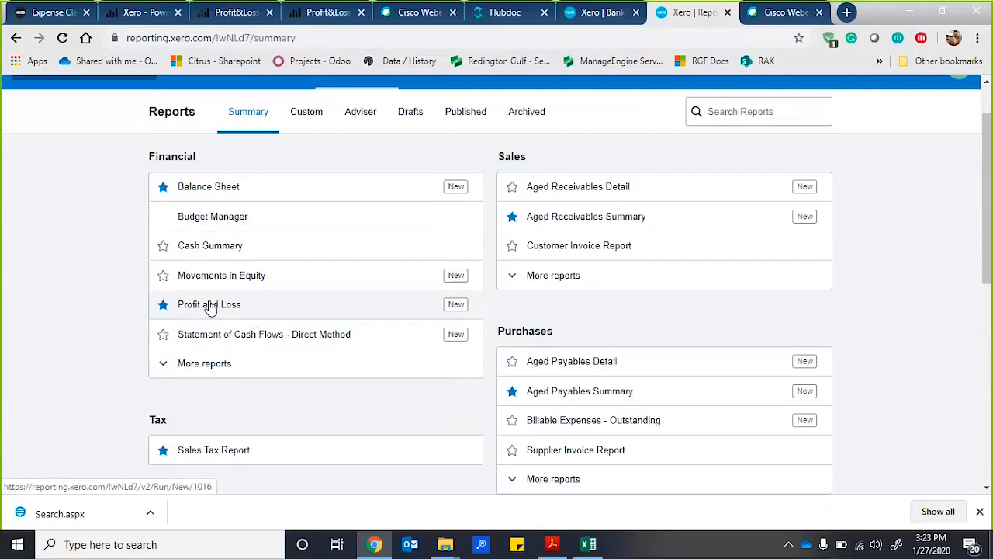
{"action": "left_click", "coordinate": [209, 305]}
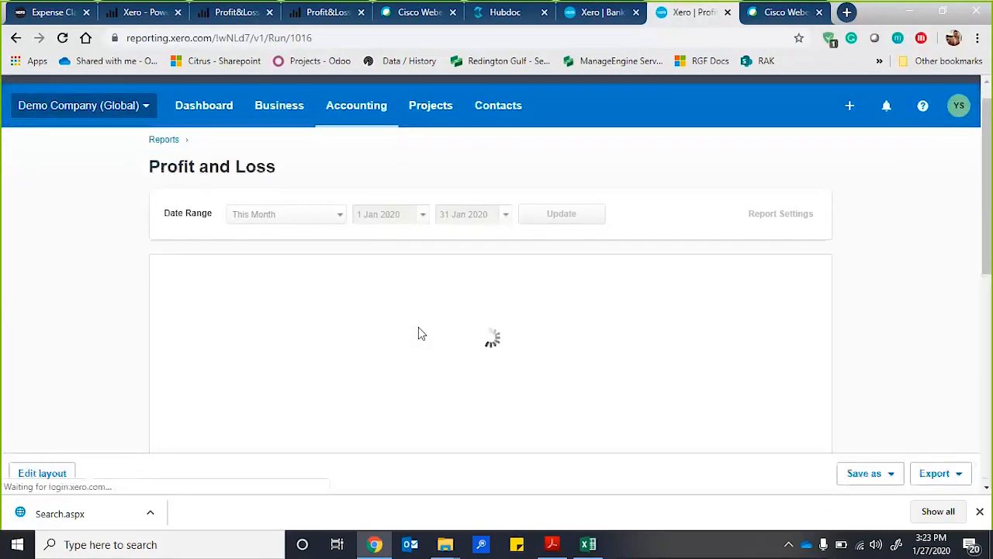
Review the Profit and Loss report for January 2020 and look at its available export formats.
{"action": "scroll", "coordinate": [418, 334], "scroll_direction": "down", "scroll_amount": 3}
{"action": "left_click", "coordinate": [939, 474]}
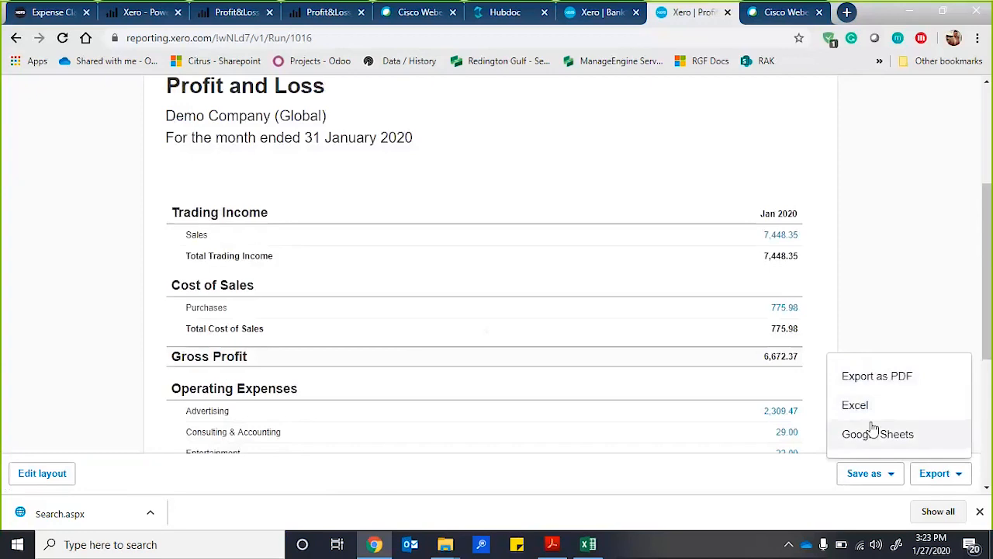
{"action": "left_click", "coordinate": [849, 210]}
{"action": "scroll", "coordinate": [851, 211], "scroll_direction": "up", "scroll_amount": 2}
{"action": "scroll", "coordinate": [699, 294], "scroll_direction": "down", "scroll_amount": 1}
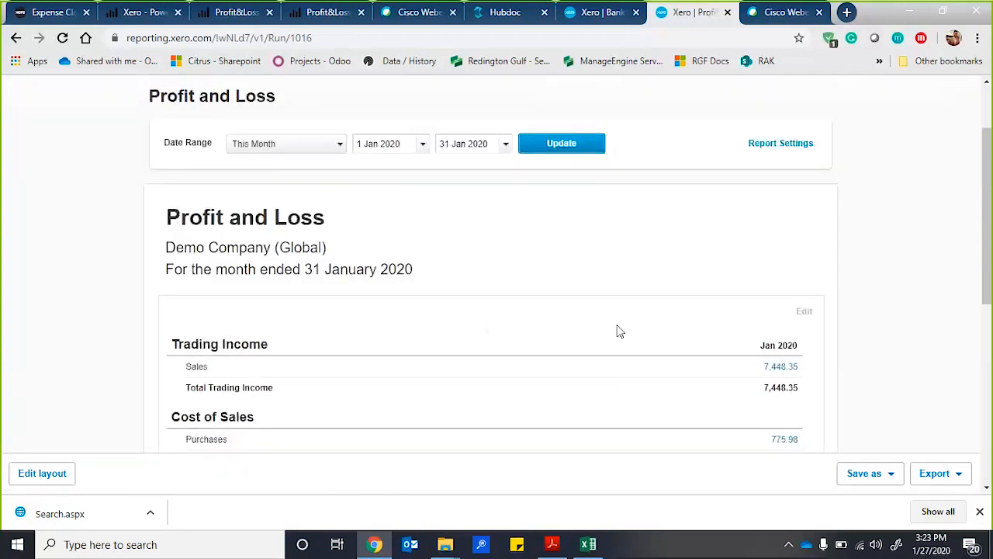
{"action": "scroll", "coordinate": [626, 347], "scroll_direction": "down", "scroll_amount": 1}
{"action": "scroll", "coordinate": [625, 348], "scroll_direction": "up", "scroll_amount": 1}
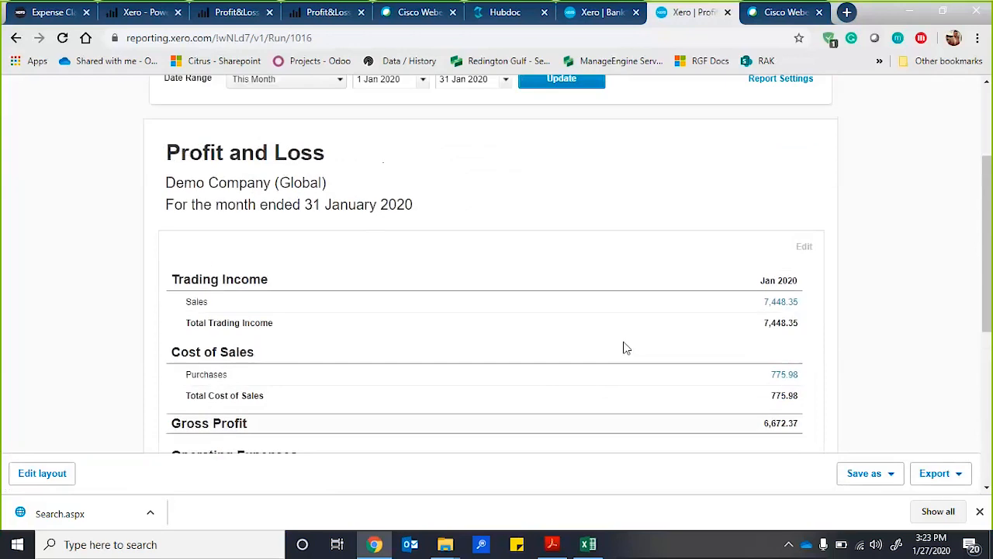
{"action": "scroll", "coordinate": [625, 349], "scroll_direction": "down", "scroll_amount": 1}
{"action": "scroll", "coordinate": [665, 272], "scroll_direction": "up", "scroll_amount": 1}
{"action": "scroll", "coordinate": [663, 272], "scroll_direction": "down", "scroll_amount": 1}
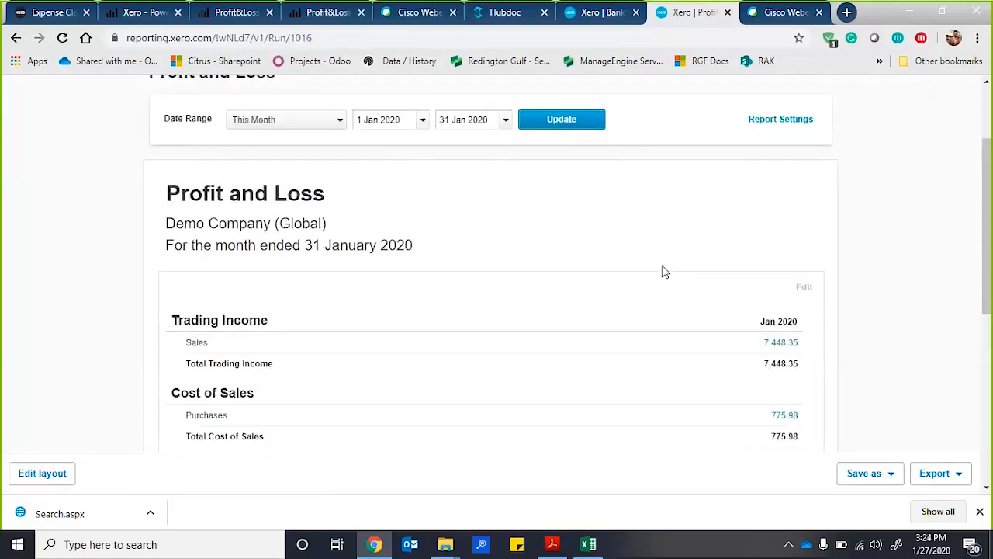
Set the Profit and Loss report's date range to This Financial Year and update the report.
{"action": "left_click", "coordinate": [323, 121]}
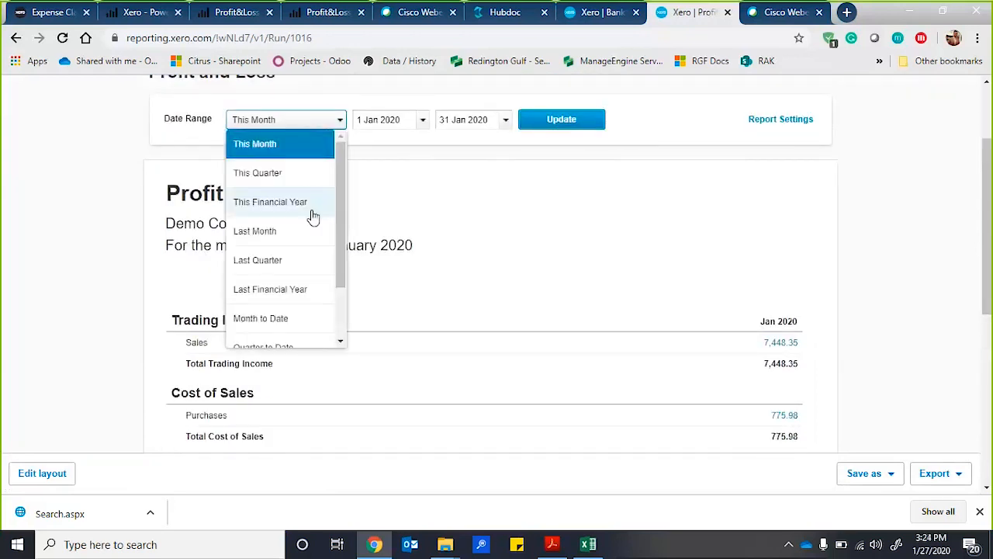
{"action": "mouse_move", "coordinate": [339, 164]}
{"action": "left_mouse_down"}
{"action": "mouse_move", "coordinate": [338, 227]}
{"action": "mouse_move", "coordinate": [344, 163]}
{"action": "left_mouse_up"}
{"action": "left_click", "coordinate": [286, 203]}
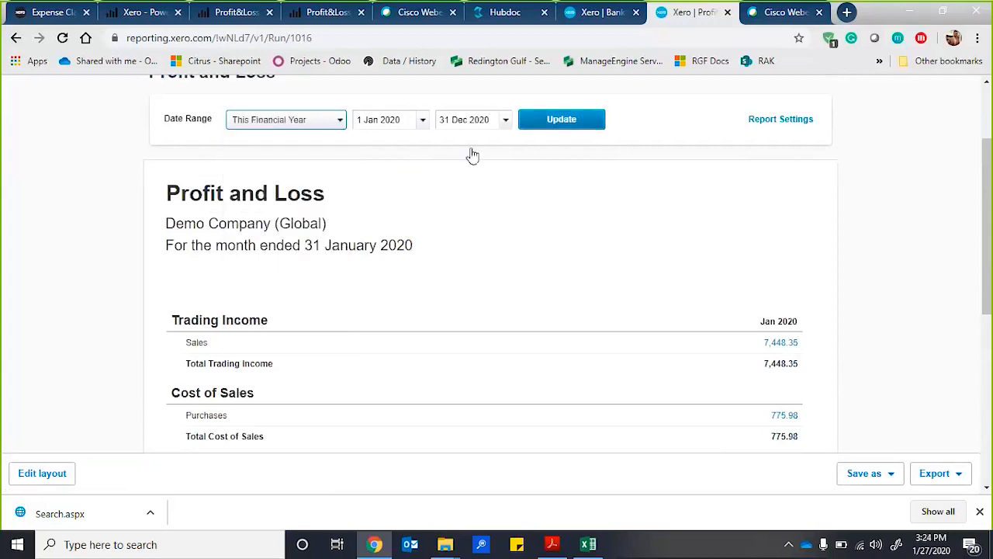
{"action": "left_click", "coordinate": [601, 124]}
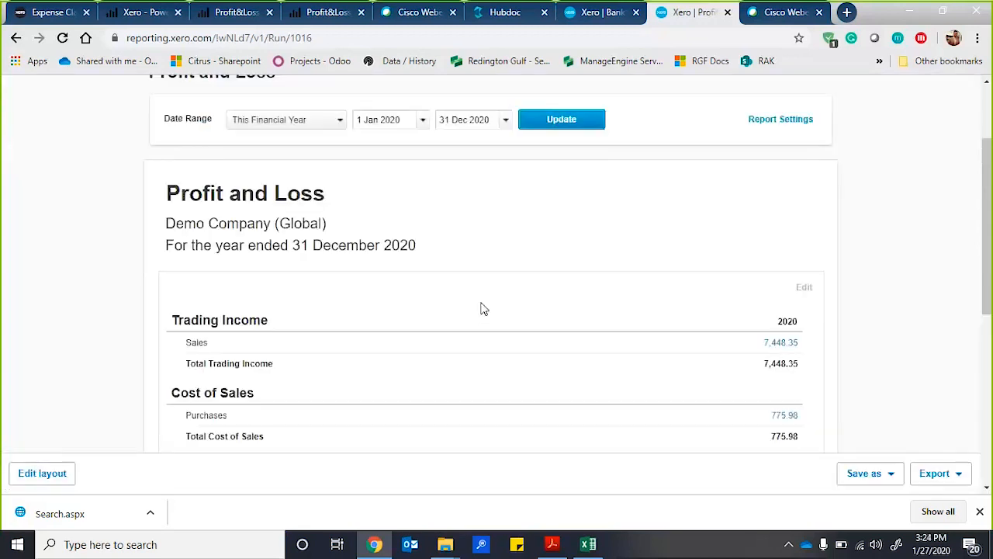
Drill down from the Advertising expense in the Profit and Loss report to its account transactions.
{"action": "scroll", "coordinate": [481, 309], "scroll_direction": "down", "scroll_amount": 1}
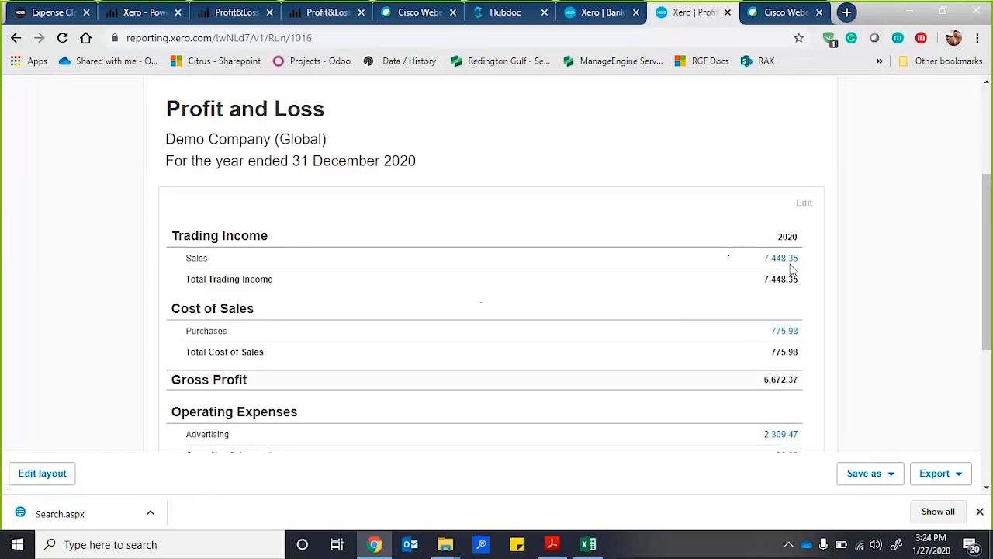
{"action": "scroll", "coordinate": [703, 354], "scroll_direction": "down", "scroll_amount": 2}
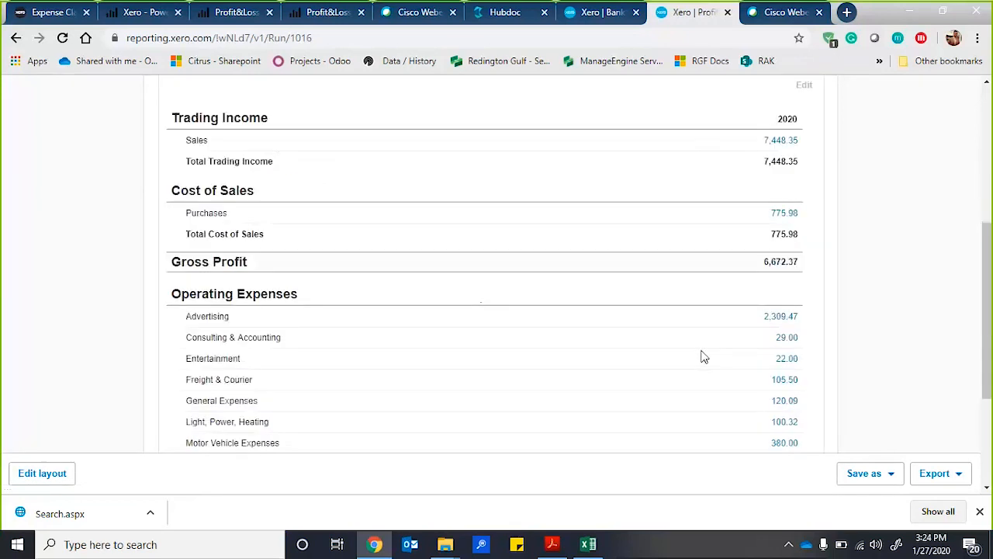
{"action": "left_click", "coordinate": [779, 318]}
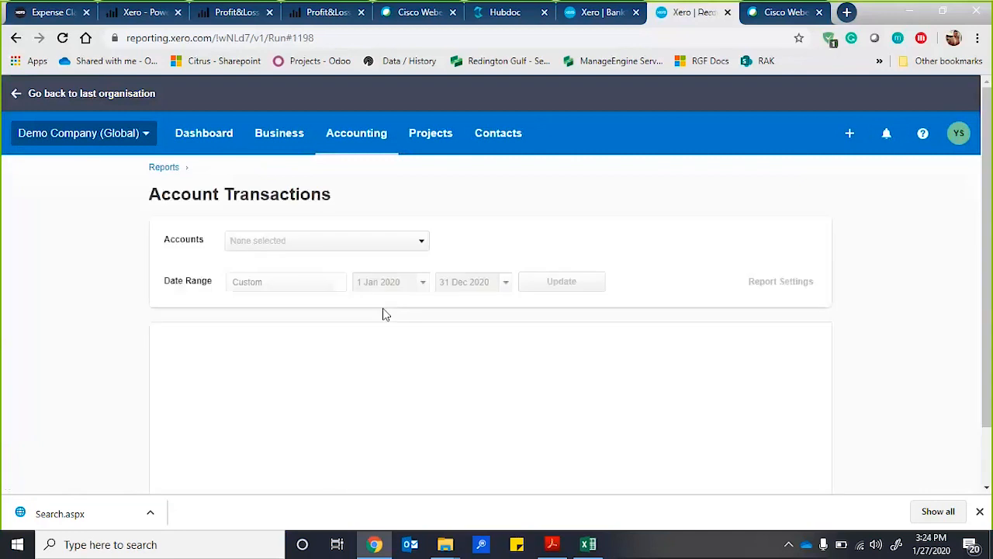
{"action": "scroll", "coordinate": [384, 308], "scroll_direction": "down", "scroll_amount": 2}
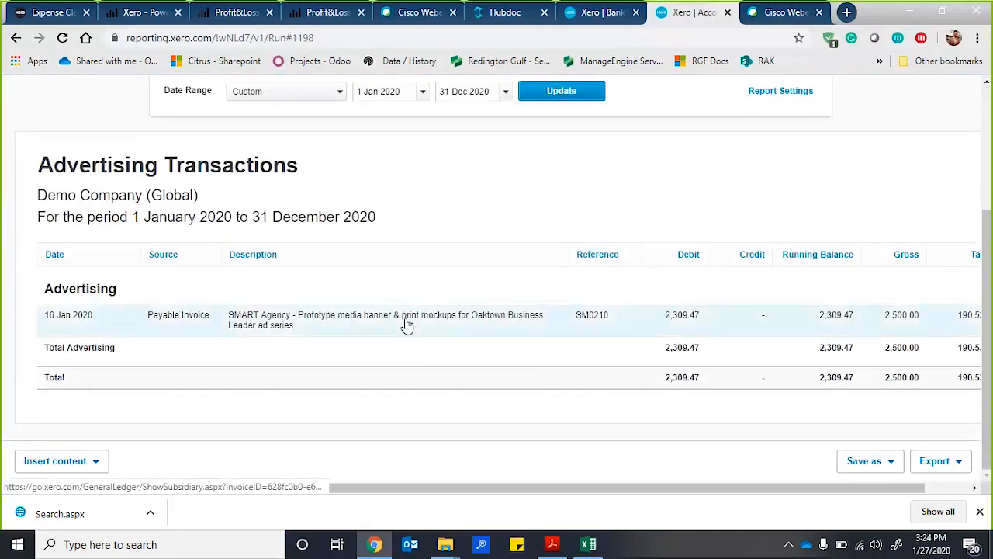
Open the SMART Agency bill SM0210 behind the advertising transaction, view its related files options, and dismiss them.
{"action": "left_click", "coordinate": [406, 325]}
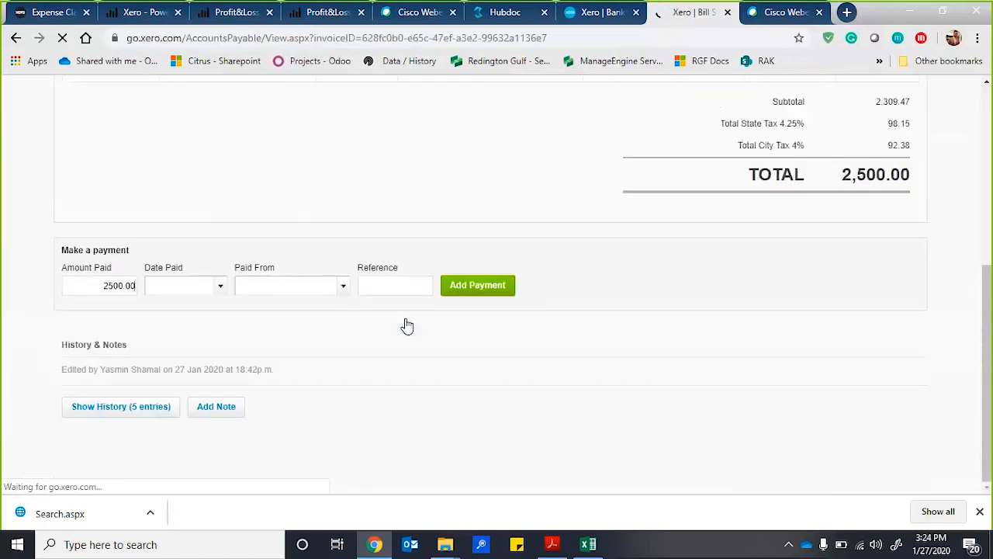
{"action": "scroll", "coordinate": [407, 325], "scroll_direction": "up", "scroll_amount": 4}
{"action": "left_click", "coordinate": [820, 183]}
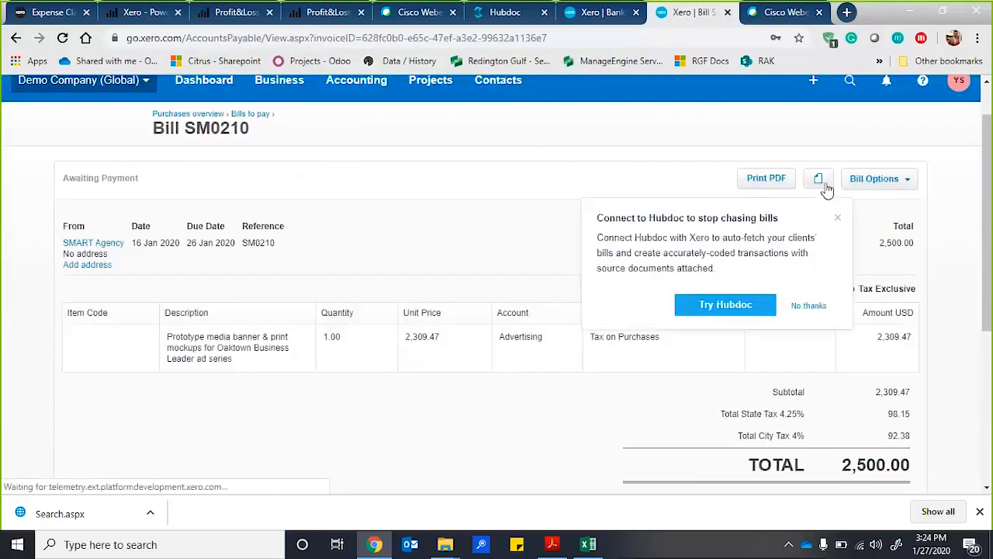
{"action": "left_click", "coordinate": [820, 183]}
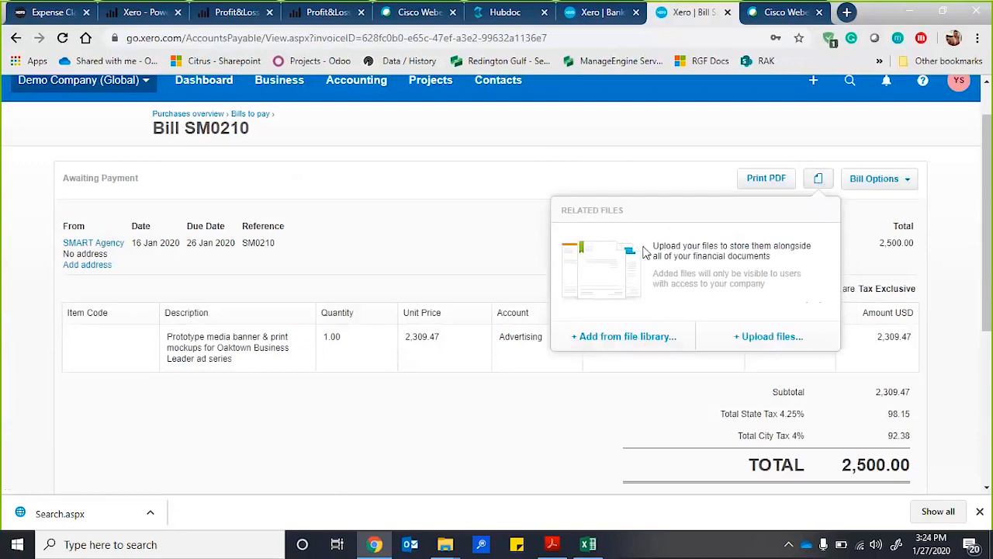
{"action": "left_click", "coordinate": [423, 233]}
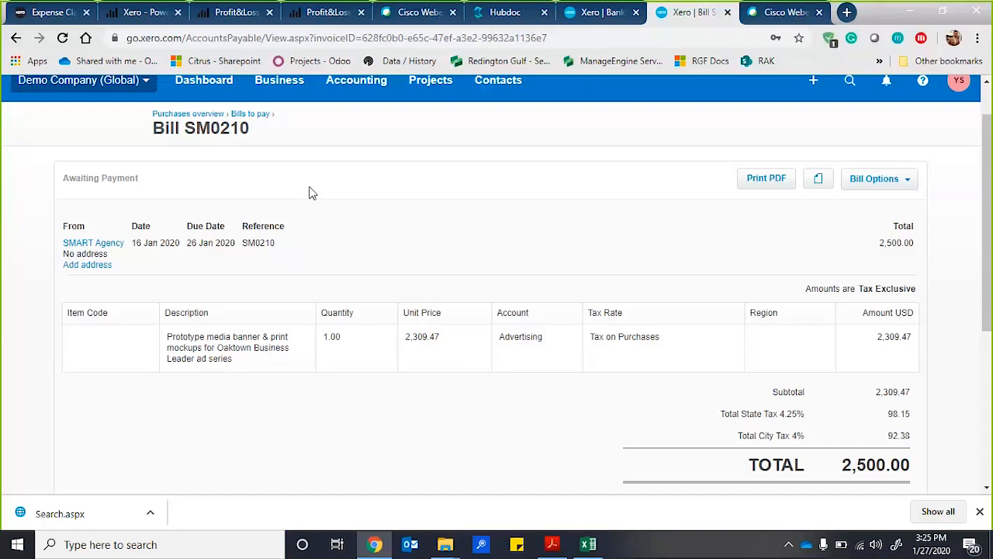
Switch to Adobe Acrobat Reader to show the session topics slide in Xero PBi Slides.pdf.
{"action": "left_click", "coordinate": [551, 544]}
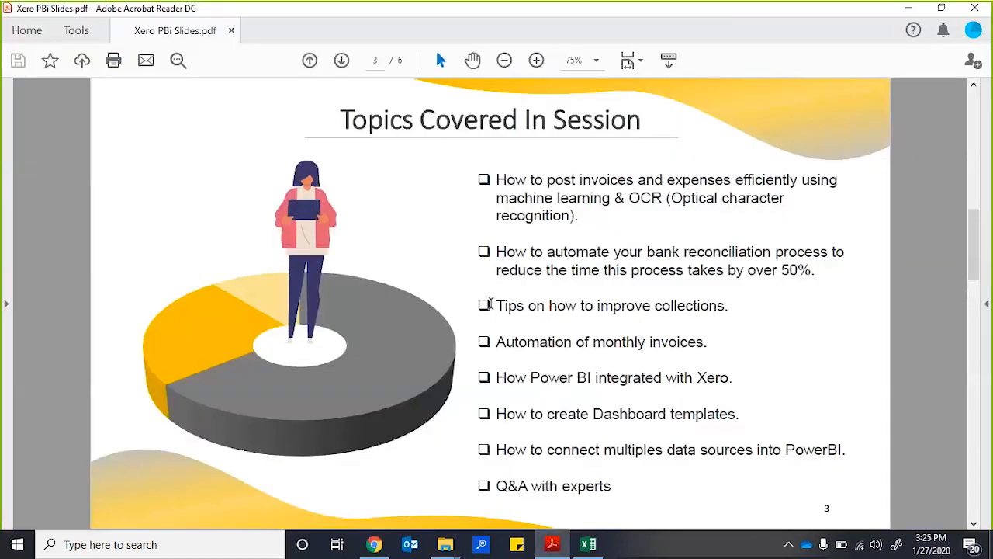
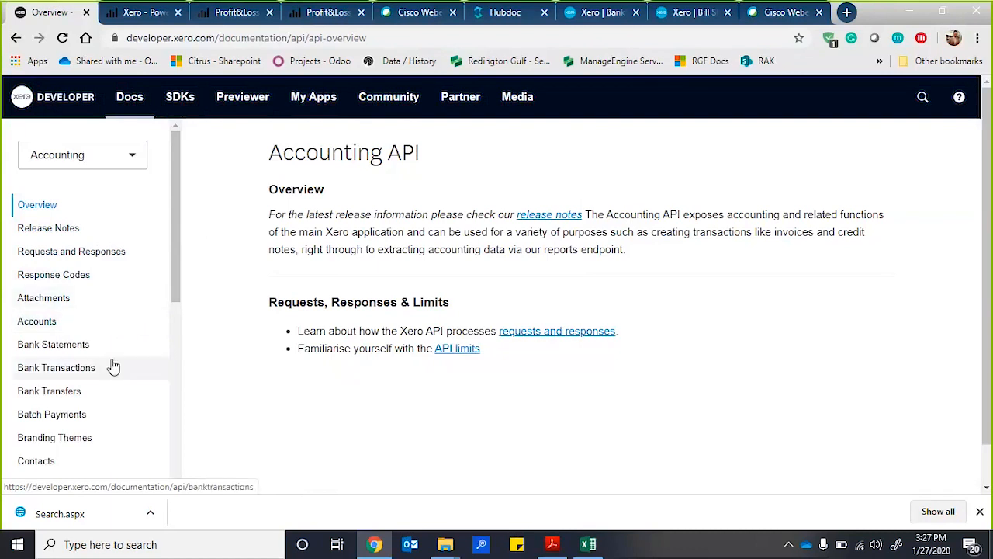
Open the Bank Statements and Bank Transactions endpoint pages in the Xero Accounting API documentation.
{"action": "scroll", "coordinate": [112, 365], "scroll_direction": "down", "scroll_amount": 1}
{"action": "scroll", "coordinate": [108, 349], "scroll_direction": "down", "scroll_amount": 1}
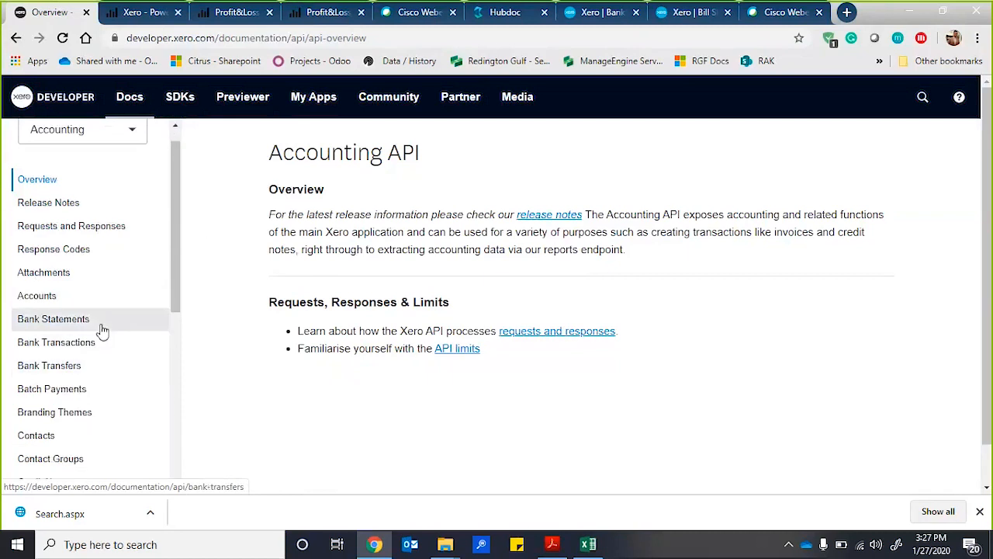
{"action": "left_click", "coordinate": [52, 319]}
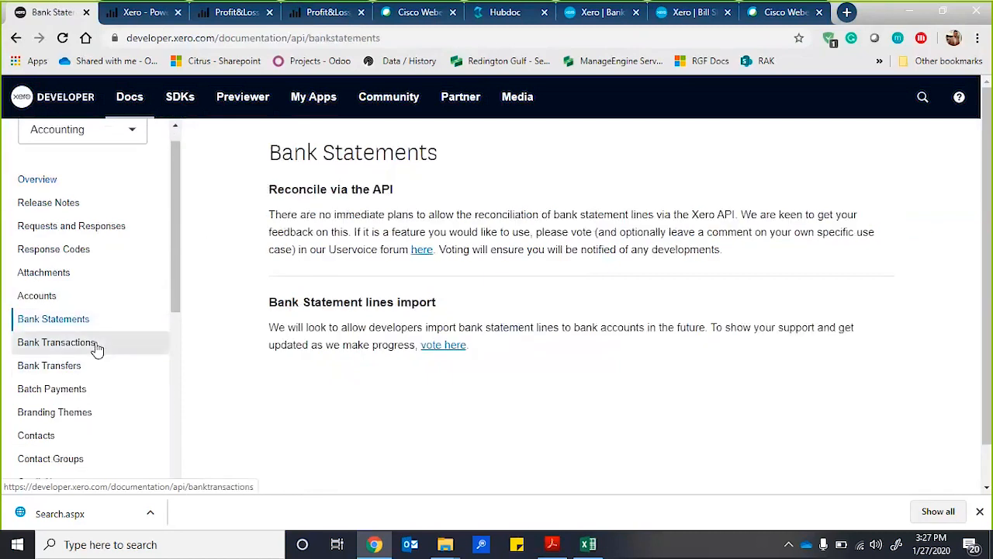
{"action": "left_click", "coordinate": [96, 344]}
Review the Expense Claims (Deprecated) endpoint's overview, supported methods and description, and open the Invoices endpoint documentation.
{"action": "scroll", "coordinate": [88, 392], "scroll_direction": "down", "scroll_amount": 3}
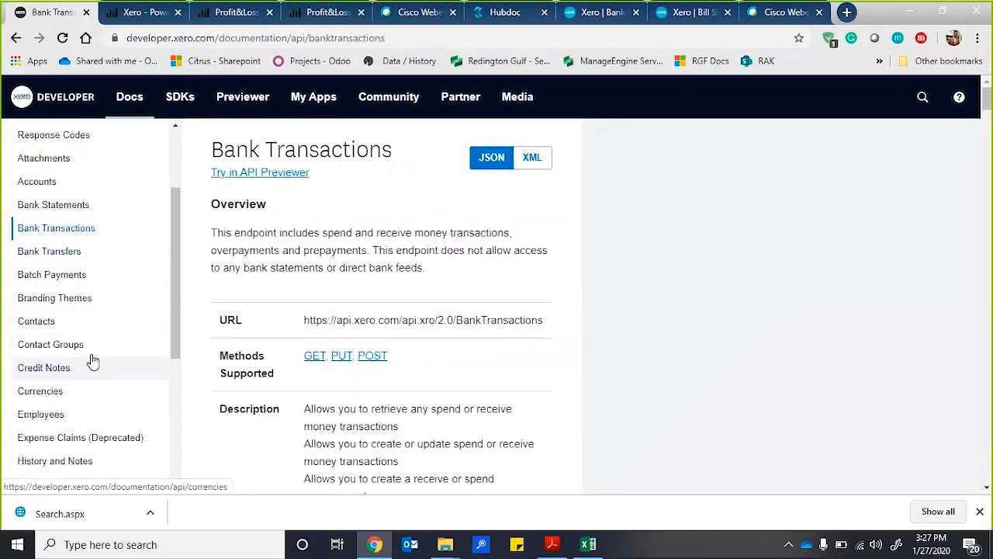
{"action": "scroll", "coordinate": [77, 399], "scroll_direction": "down", "scroll_amount": 1}
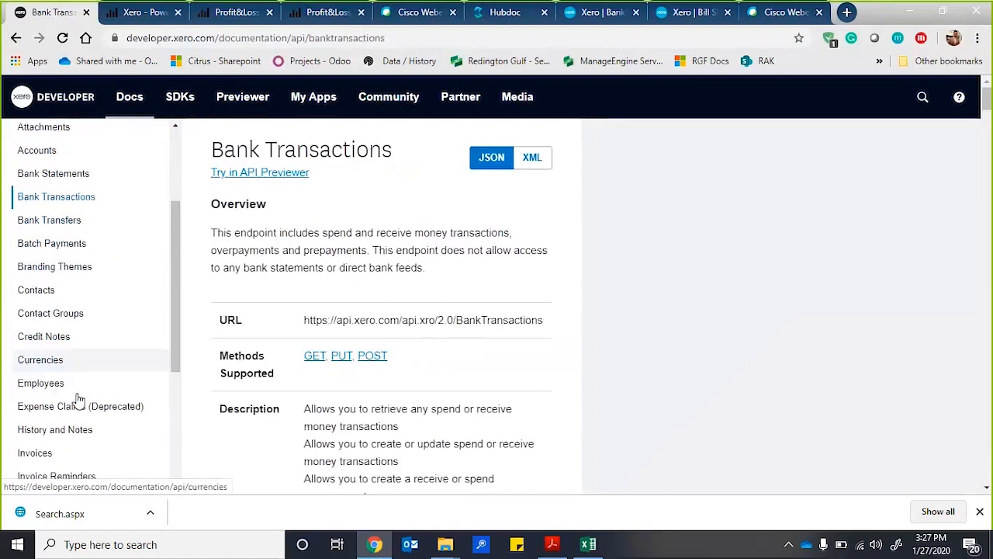
{"action": "scroll", "coordinate": [78, 399], "scroll_direction": "down", "scroll_amount": 1}
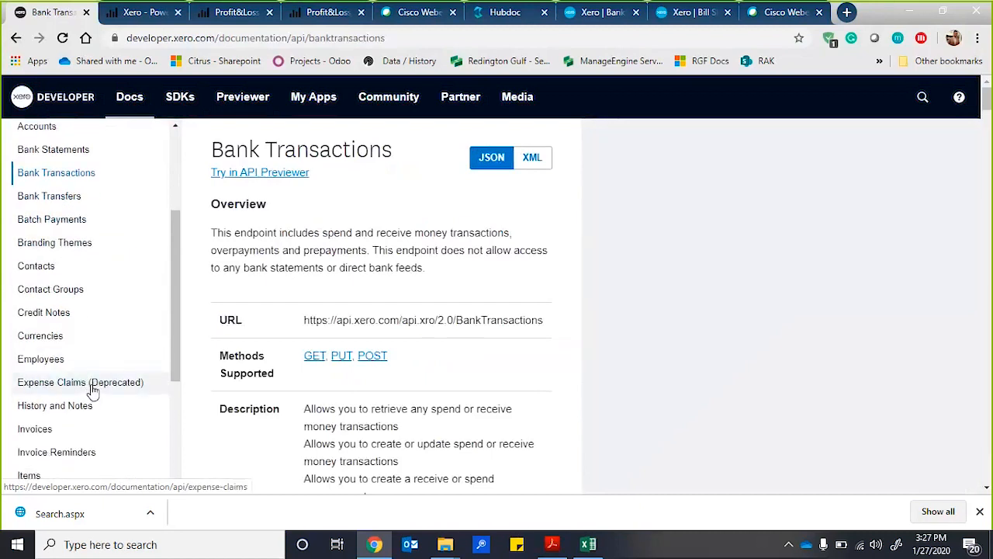
{"action": "left_click", "coordinate": [93, 391]}
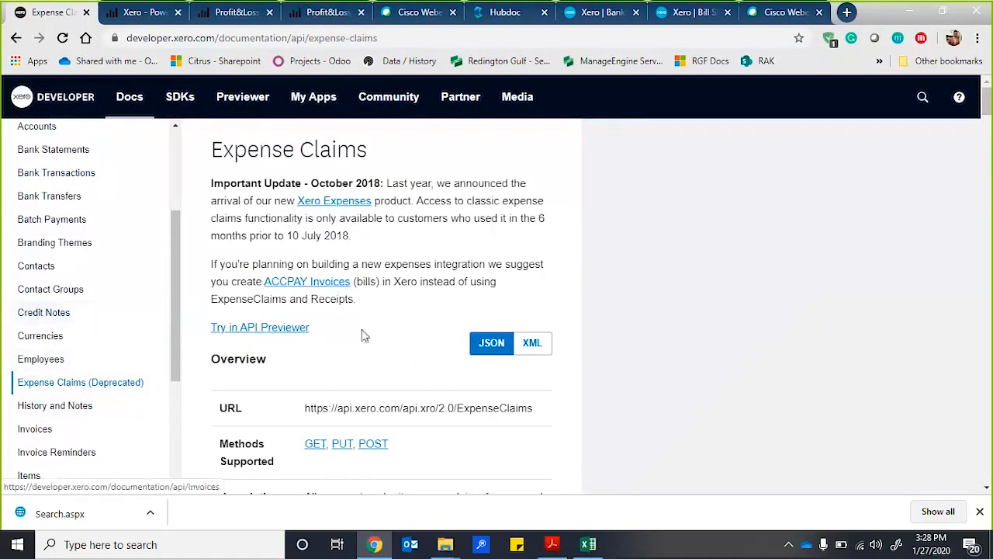
{"action": "scroll", "coordinate": [355, 355], "scroll_direction": "down", "scroll_amount": 1}
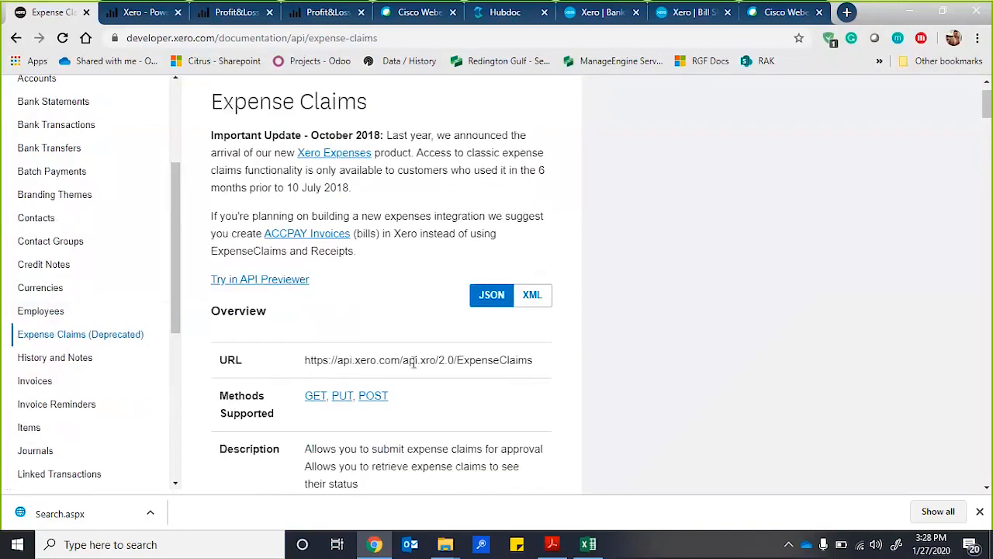
{"action": "scroll", "coordinate": [417, 399], "scroll_direction": "down", "scroll_amount": 3}
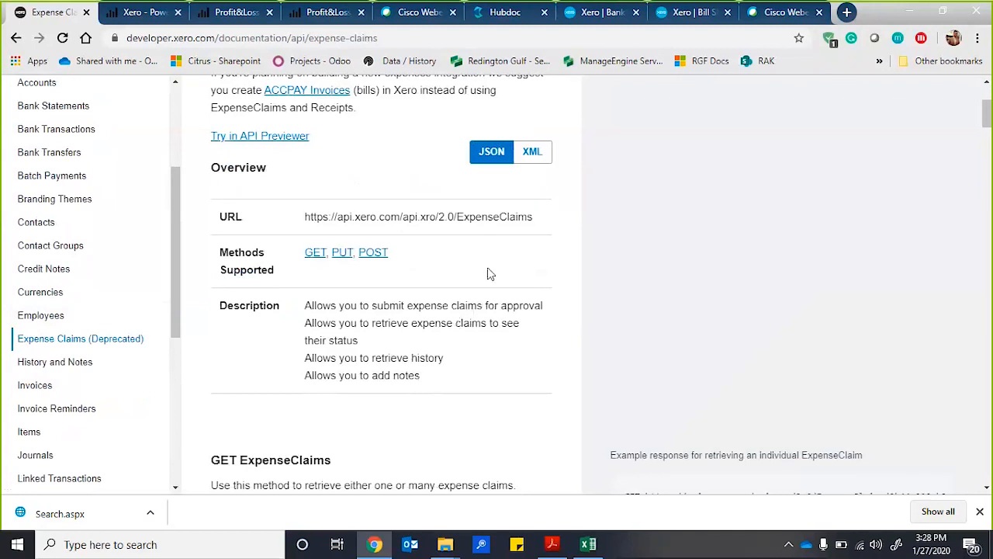
{"action": "scroll", "coordinate": [463, 295], "scroll_direction": "down", "scroll_amount": 1}
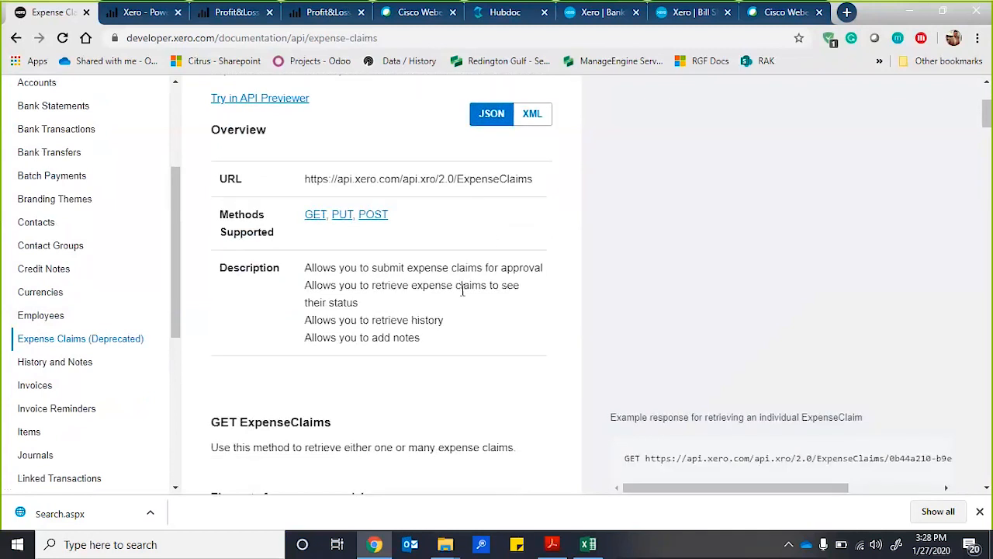
{"action": "scroll", "coordinate": [463, 291], "scroll_direction": "down", "scroll_amount": 1}
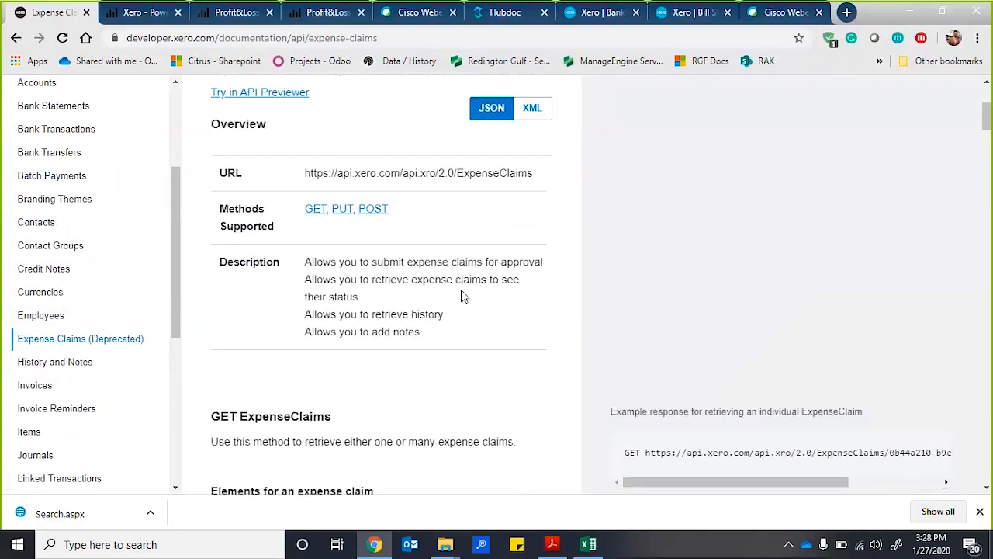
{"action": "left_click", "coordinate": [50, 389]}
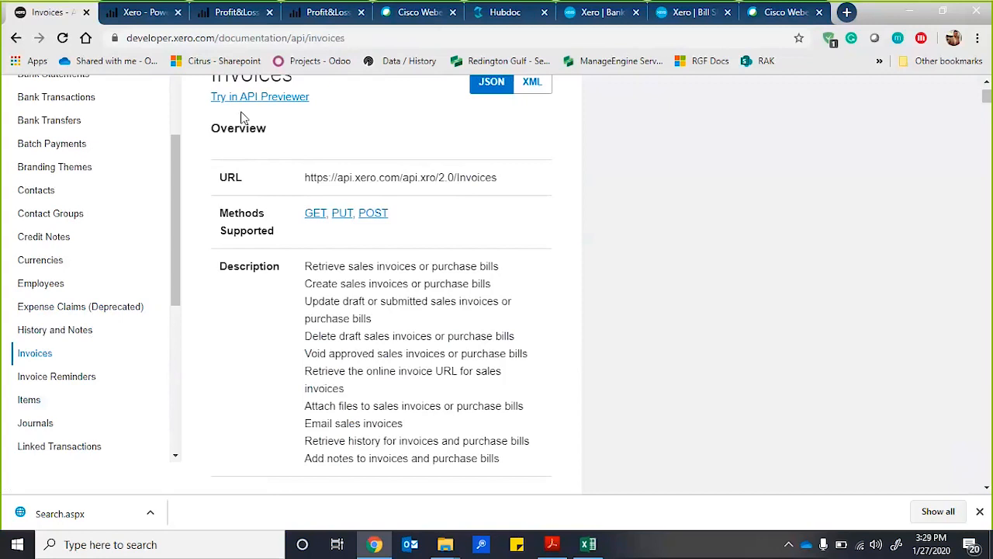
Switch to the consolidated Profit&Loss report in Power BI and show its Home page and the Company A page.
{"action": "left_click", "coordinate": [229, 14]}
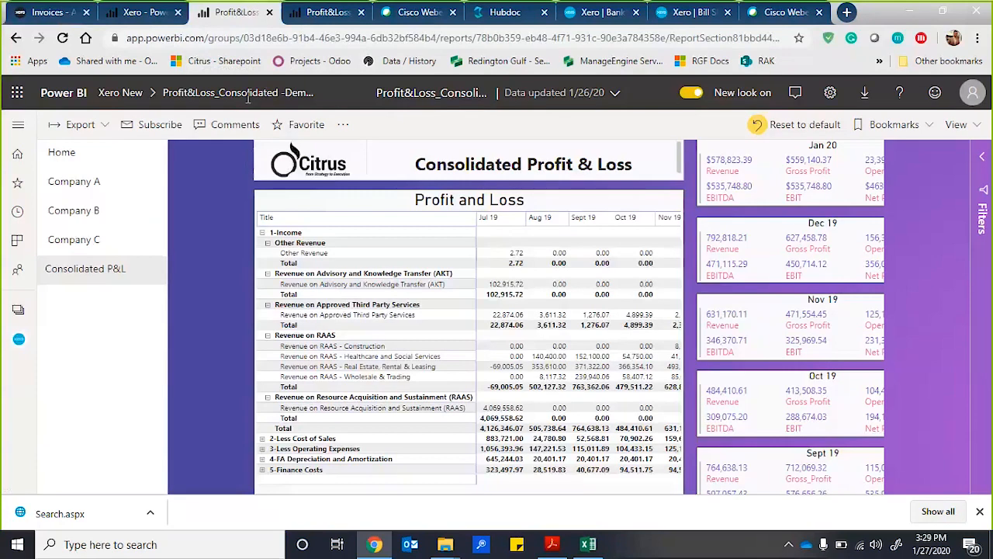
{"action": "left_click", "coordinate": [91, 152]}
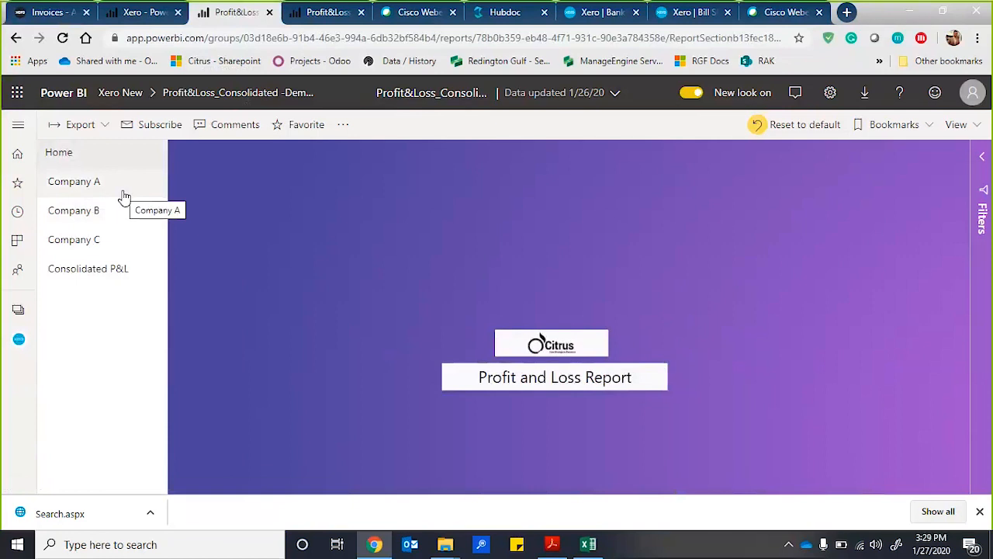
{"action": "left_click", "coordinate": [123, 196]}
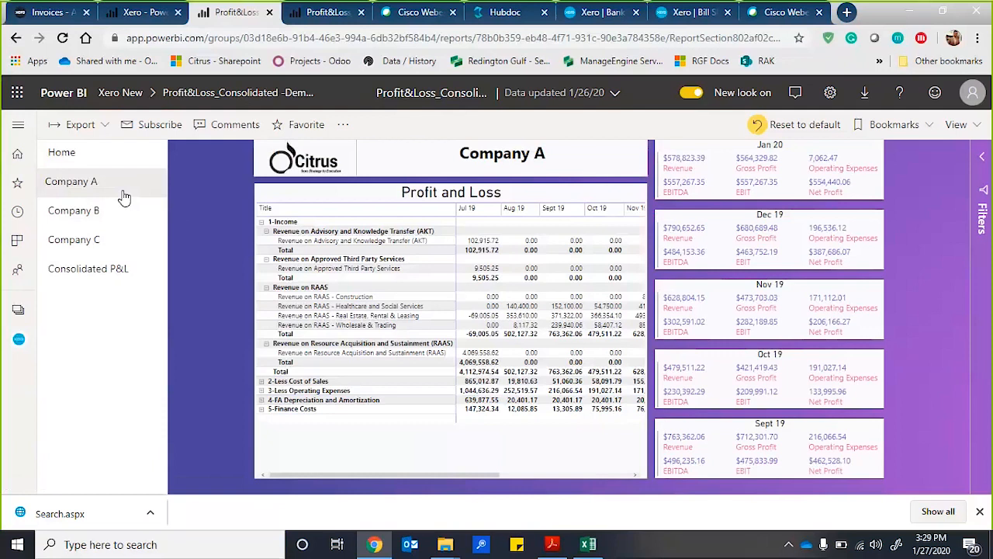
Collapse and re-expand the 1-Income group in Company A's Profit and Loss table, and bring its later months into view.
{"action": "left_click", "coordinate": [262, 222]}
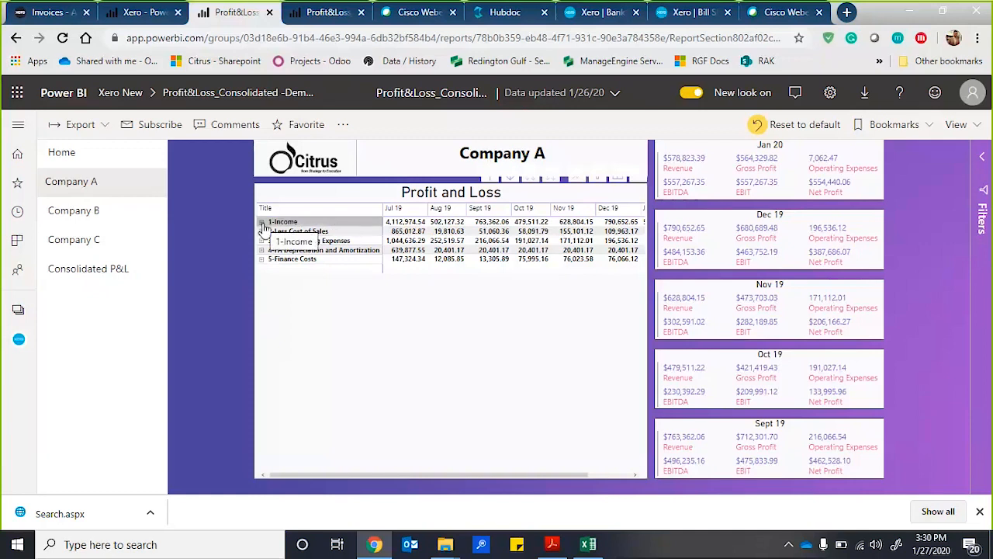
{"action": "left_click", "coordinate": [262, 224]}
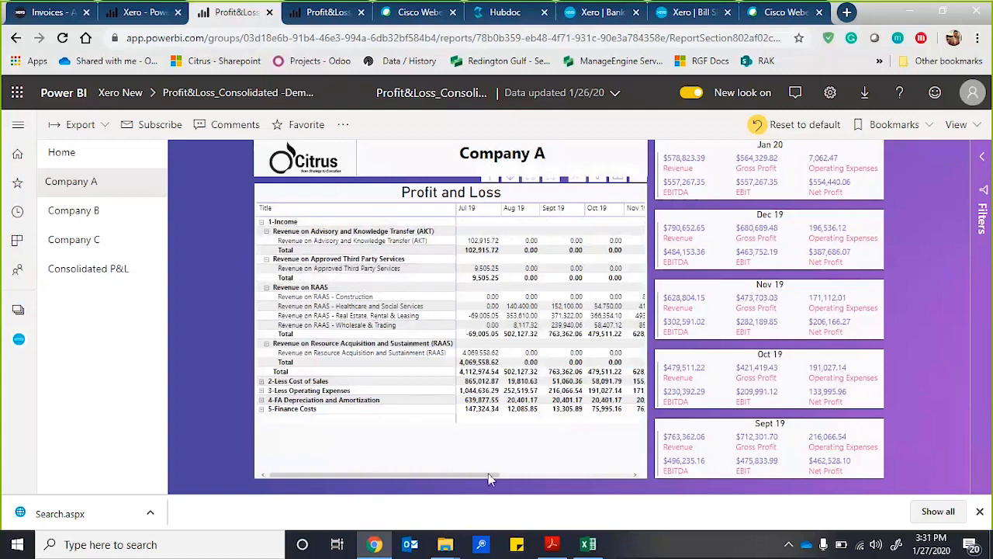
{"action": "left_click_drag", "start_coordinate": [476, 476], "coordinate": [615, 477]}
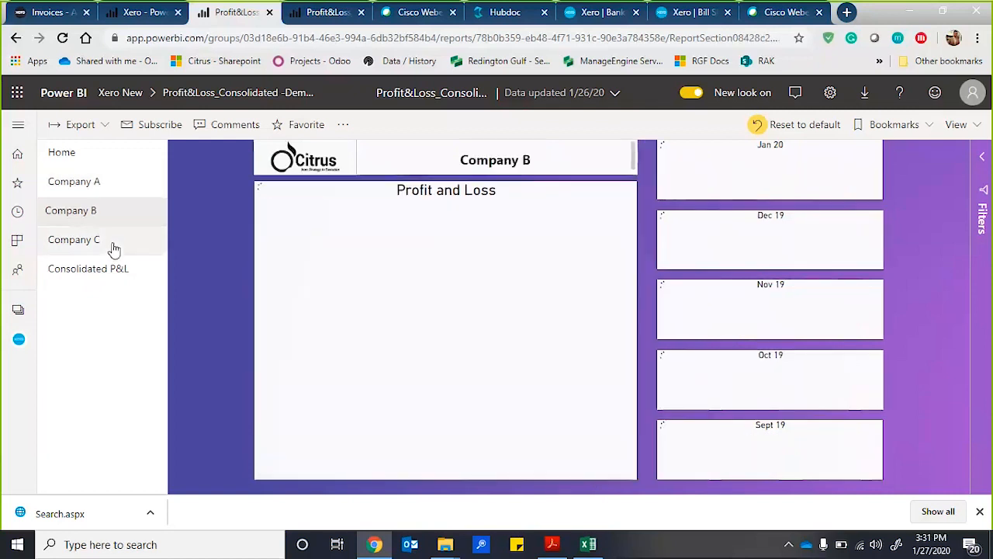
View the Company C page, and collapse the 1-Income group on the Consolidated P&L page.
{"action": "left_click", "coordinate": [114, 248]}
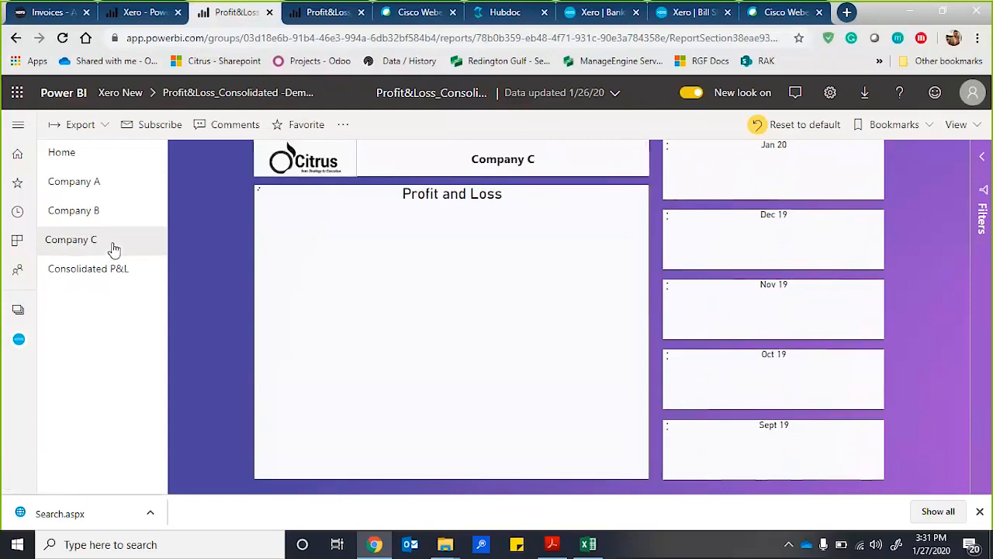
{"action": "left_click", "coordinate": [120, 279]}
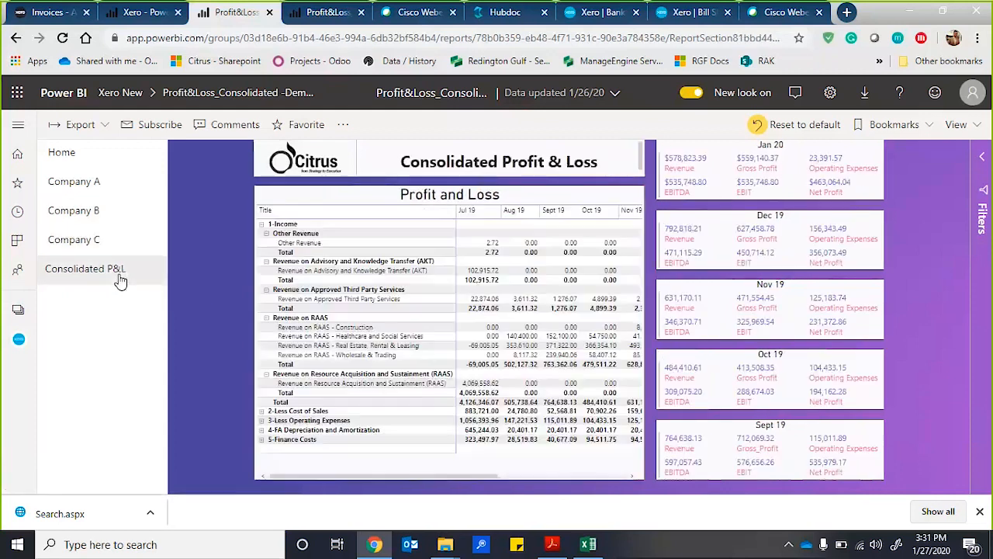
{"action": "left_click", "coordinate": [263, 225]}
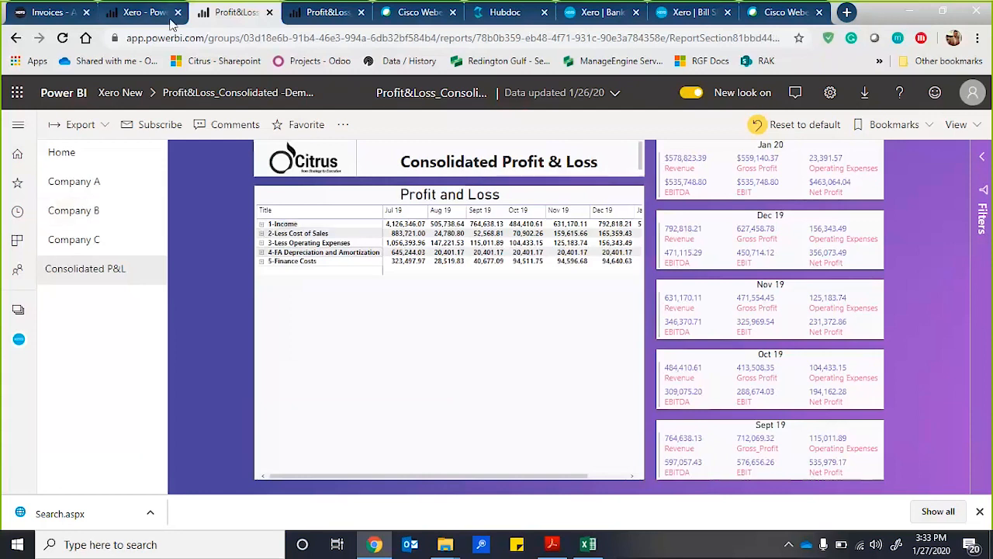
Switch to the Xero dashboard in Power BI and examine the Daily Cash Flow, Closing Balance, and Message, Link tiles.
{"action": "left_click", "coordinate": [140, 14]}
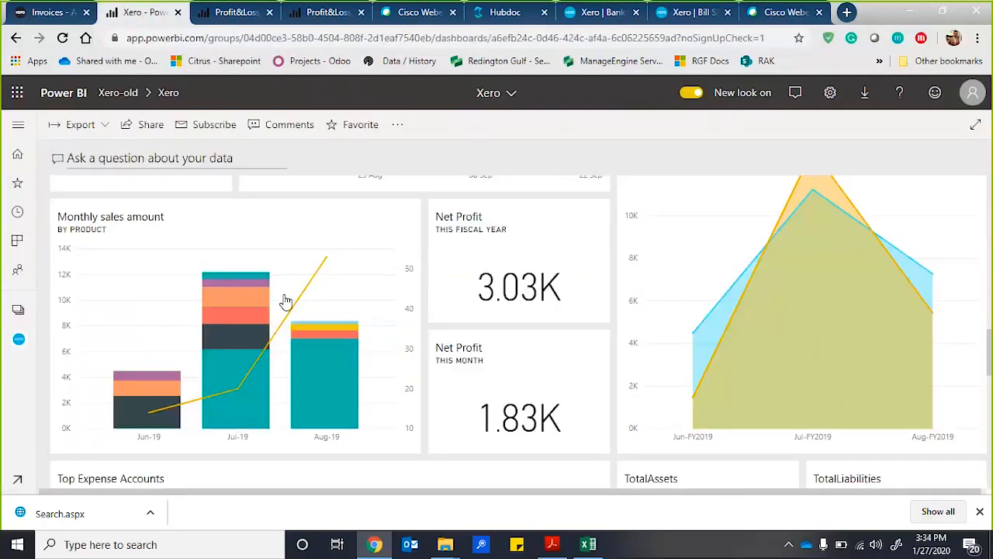
{"action": "scroll", "coordinate": [225, 273], "scroll_direction": "down", "scroll_amount": 5}
{"action": "scroll", "coordinate": [225, 273], "scroll_direction": "up", "scroll_amount": 5}
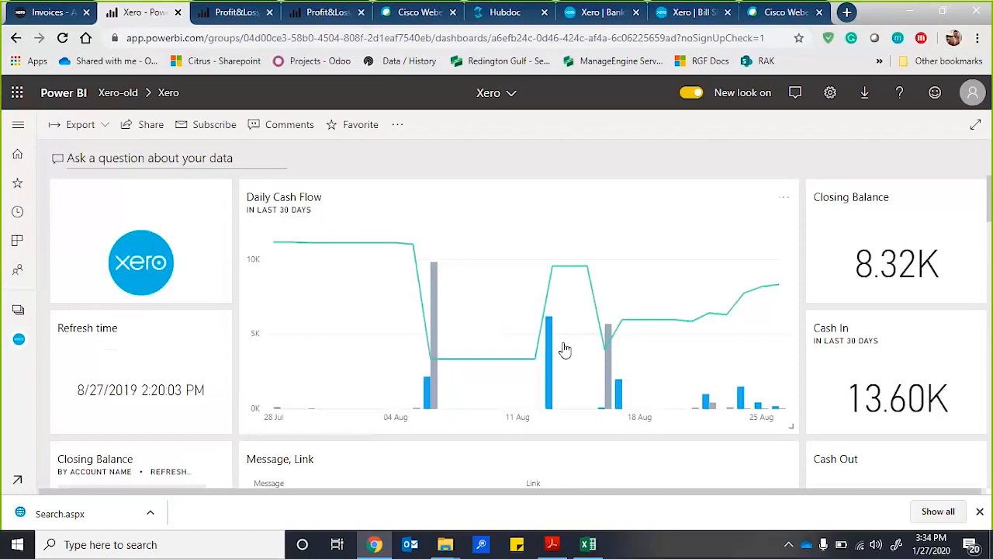
{"action": "scroll", "coordinate": [565, 350], "scroll_direction": "down", "scroll_amount": 1}
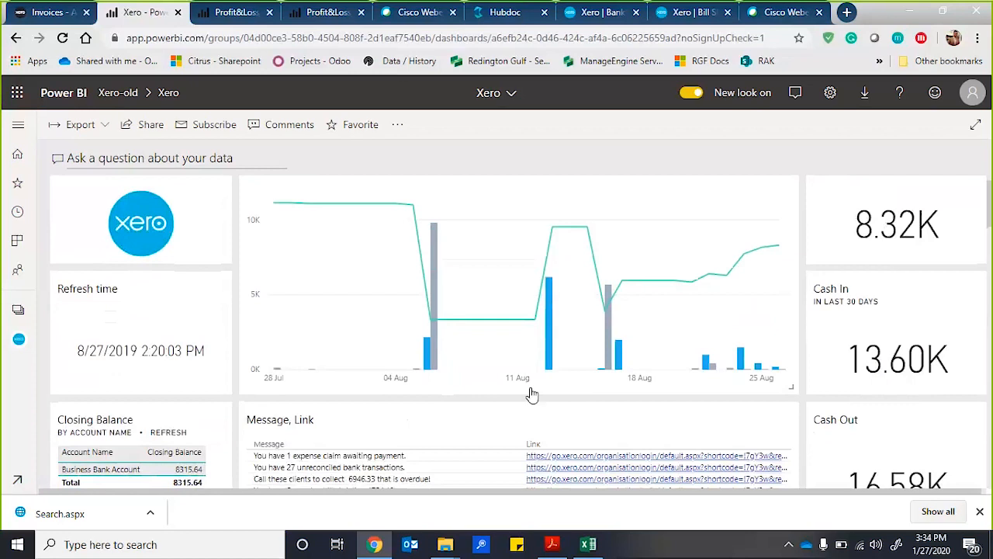
{"action": "scroll", "coordinate": [532, 395], "scroll_direction": "down", "scroll_amount": 2}
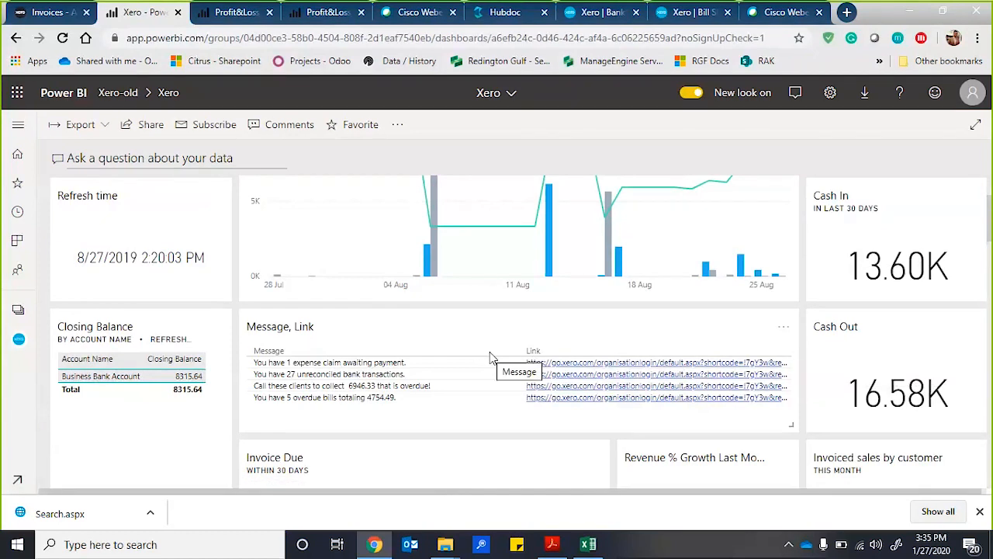
Examine the dashboard's Invoice Due, Revenue % Growth Last Month, Revenue and Invoiced sales by customer tiles.
{"action": "scroll", "coordinate": [490, 355], "scroll_direction": "down", "scroll_amount": 1}
{"action": "scroll", "coordinate": [491, 358], "scroll_direction": "down", "scroll_amount": 2}
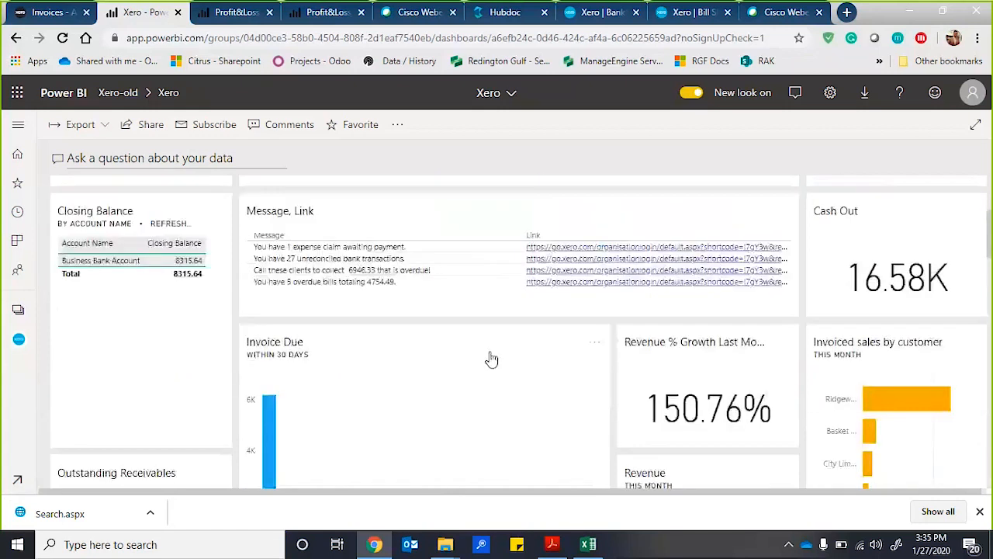
{"action": "scroll", "coordinate": [491, 359], "scroll_direction": "down", "scroll_amount": 1}
{"action": "scroll", "coordinate": [491, 358], "scroll_direction": "down", "scroll_amount": 1}
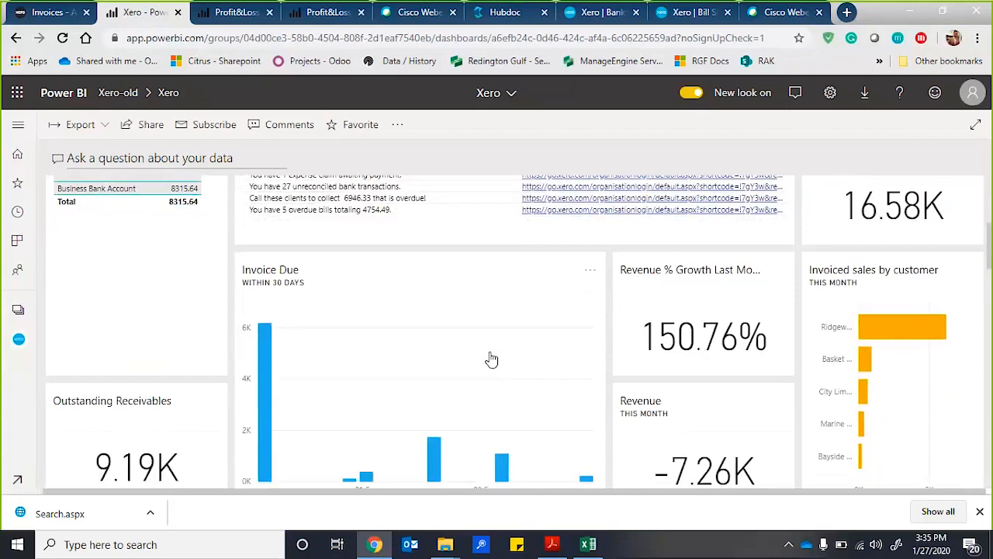
{"action": "scroll", "coordinate": [491, 359], "scroll_direction": "down", "scroll_amount": 1}
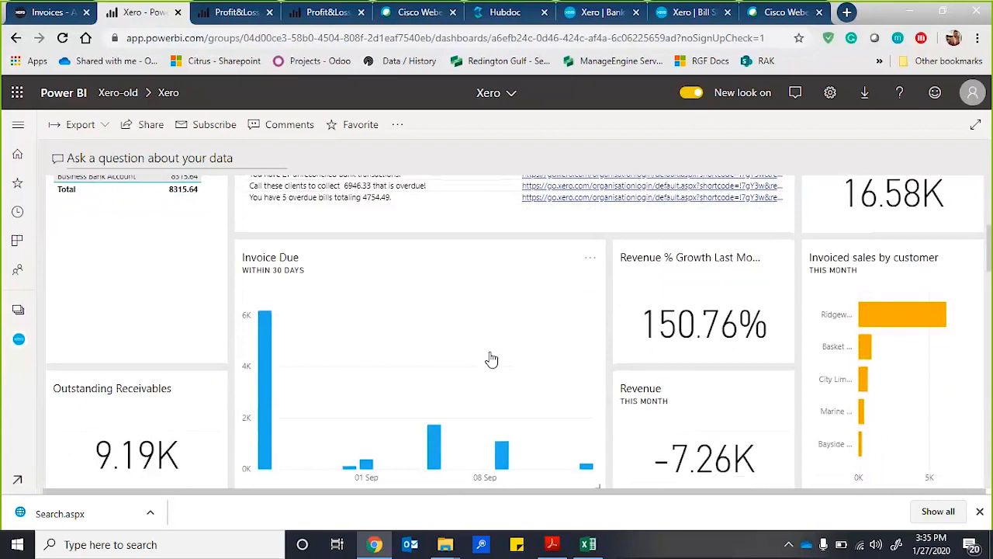
{"action": "scroll", "coordinate": [491, 358], "scroll_direction": "down", "scroll_amount": 3}
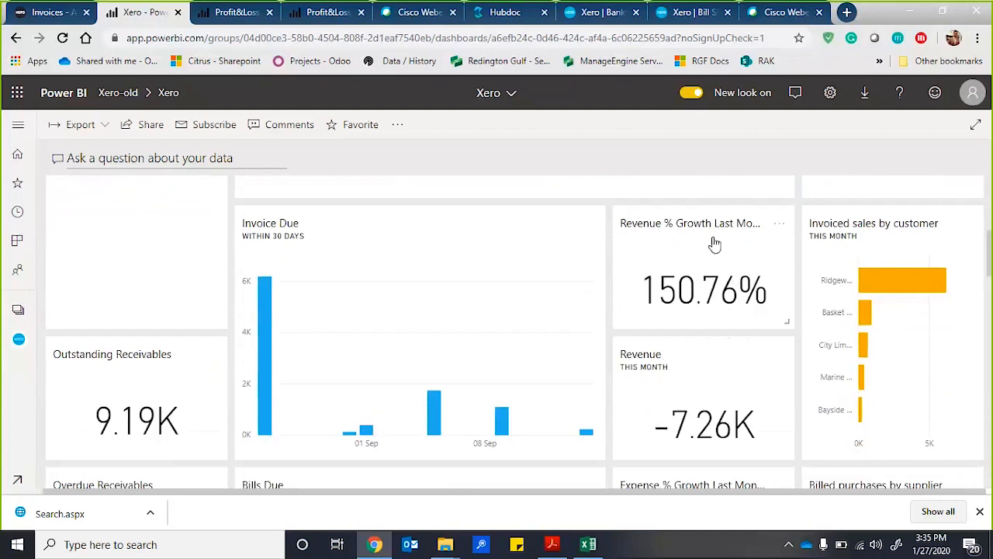
{"action": "scroll", "coordinate": [682, 324], "scroll_direction": "down", "scroll_amount": 2}
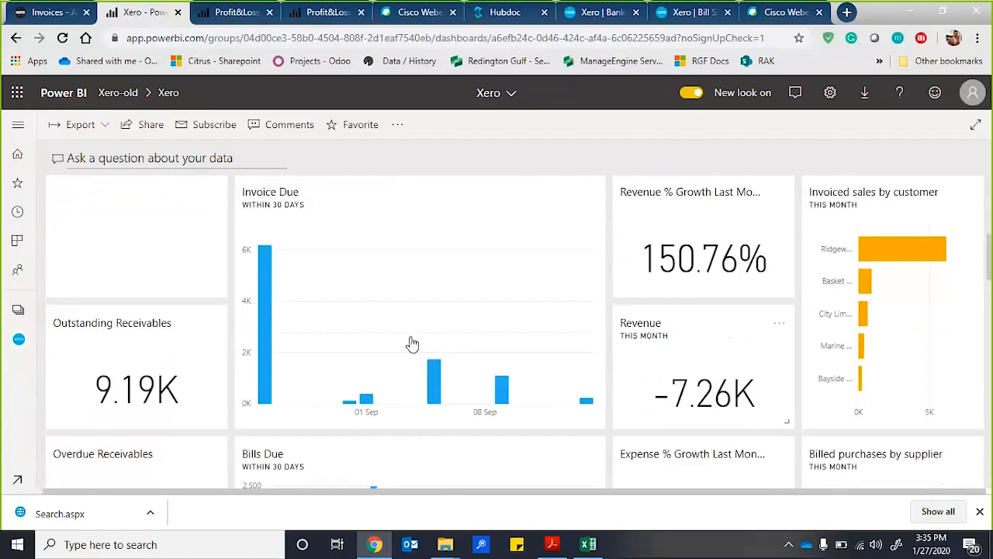
Examine the dashboard's Outstanding Receivables, Overdue Receivables, Bills Due and Billed purchases by supplier tiles.
{"action": "scroll", "coordinate": [403, 356], "scroll_direction": "down", "scroll_amount": 1}
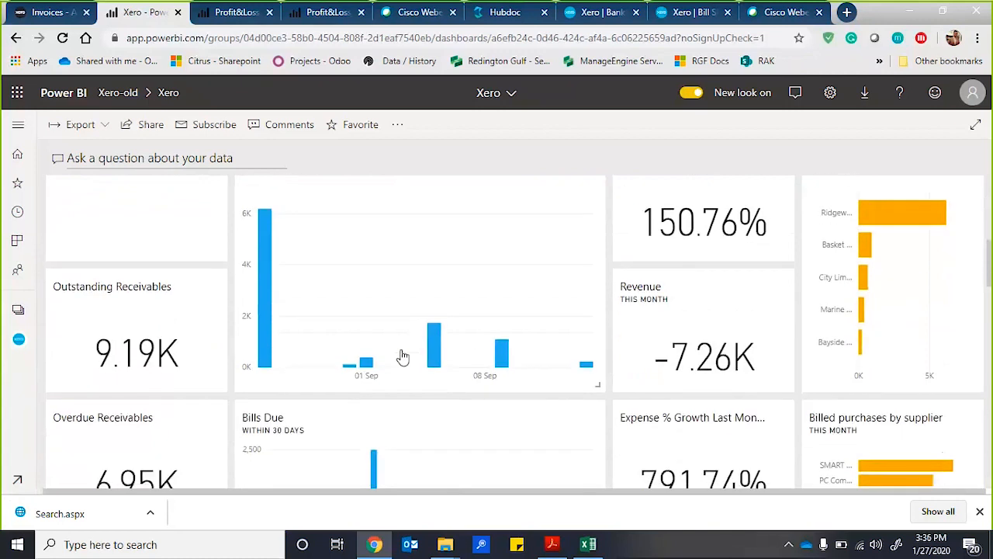
{"action": "scroll", "coordinate": [403, 356], "scroll_direction": "down", "scroll_amount": 1}
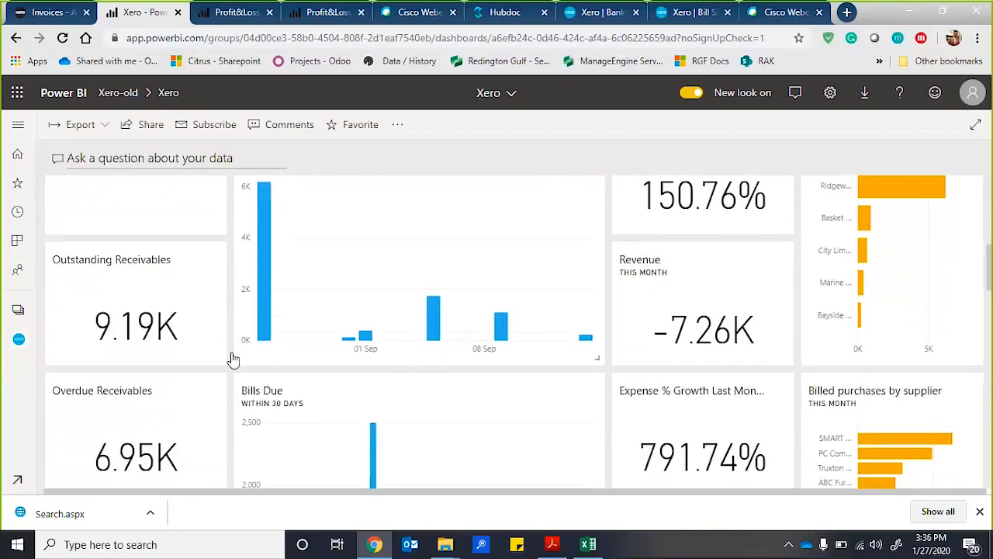
{"action": "scroll", "coordinate": [184, 411], "scroll_direction": "down", "scroll_amount": 1}
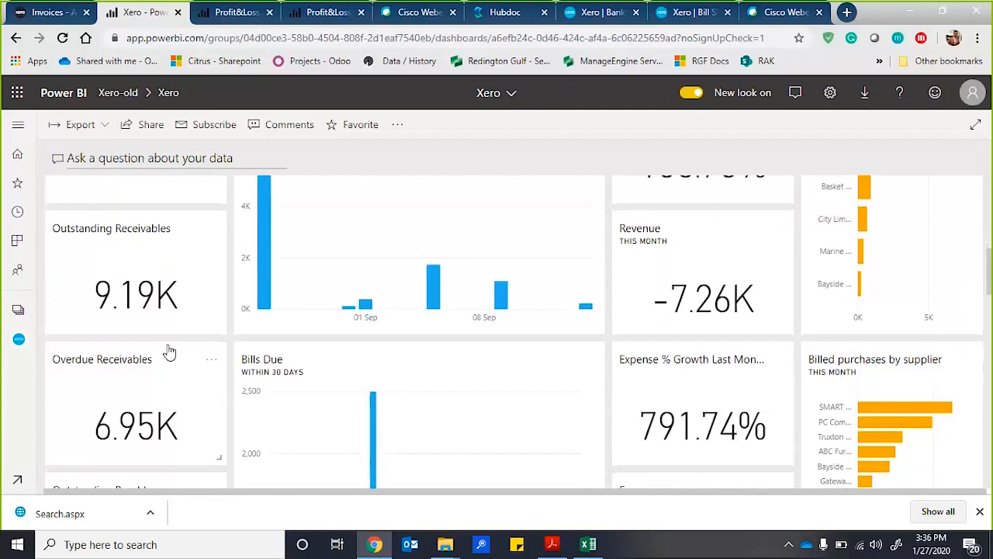
{"action": "scroll", "coordinate": [194, 314], "scroll_direction": "down", "scroll_amount": 1}
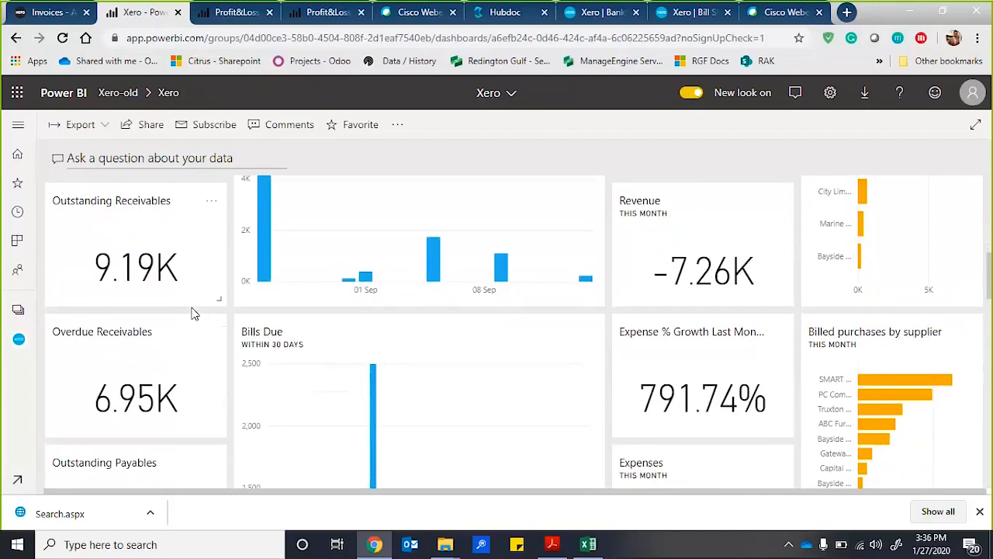
{"action": "scroll", "coordinate": [194, 313], "scroll_direction": "down", "scroll_amount": 1}
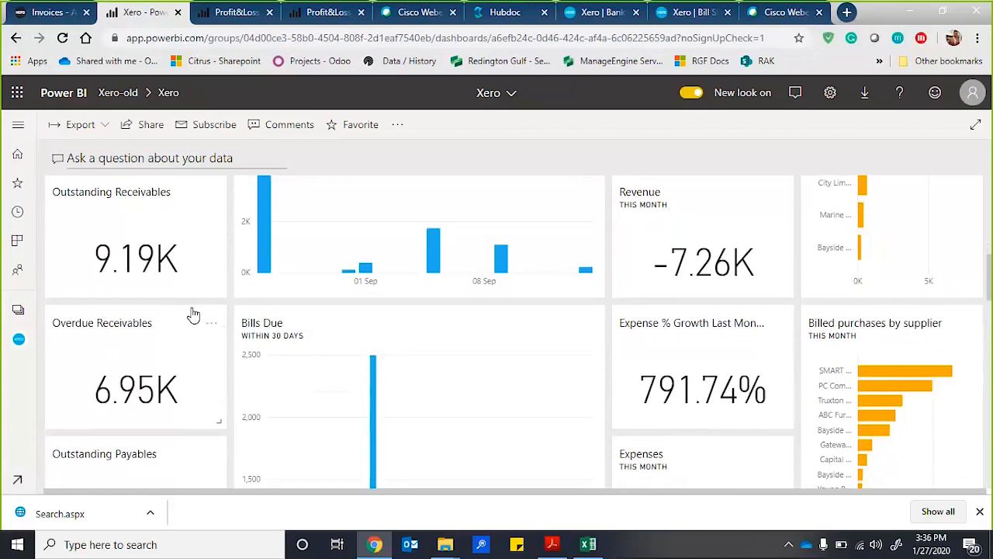
{"action": "scroll", "coordinate": [193, 314], "scroll_direction": "down", "scroll_amount": 1}
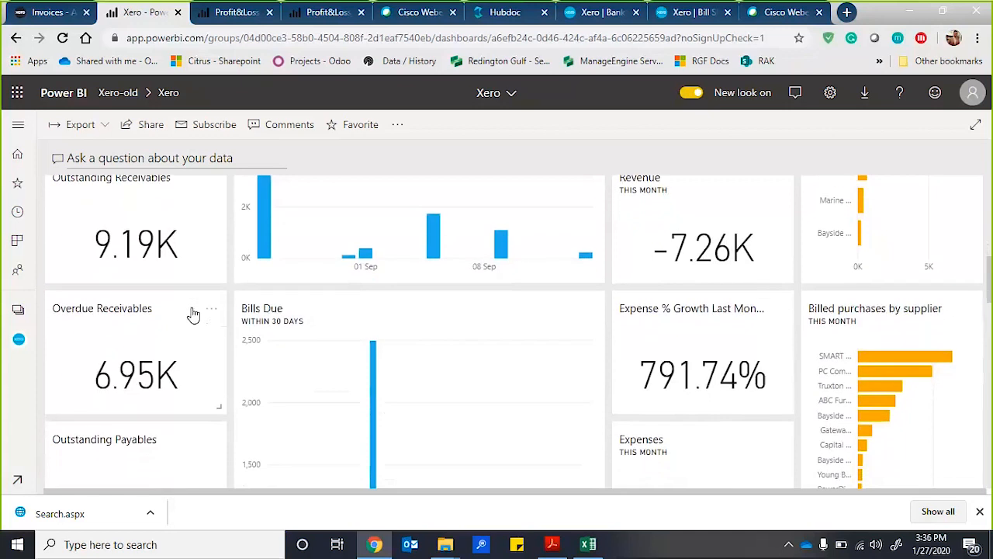
Examine the dashboard's payables, Expenses, Profit and Loss Amount by Month and Account Class, Monthly sales amount and Net Profit tiles.
{"action": "scroll", "coordinate": [193, 315], "scroll_direction": "down", "scroll_amount": 3}
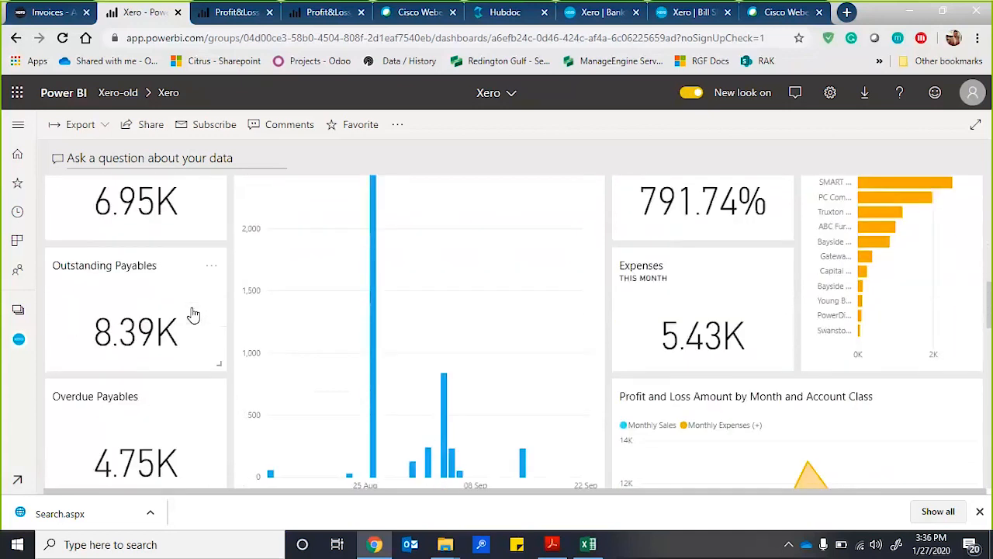
{"action": "scroll", "coordinate": [193, 314], "scroll_direction": "down", "scroll_amount": 2}
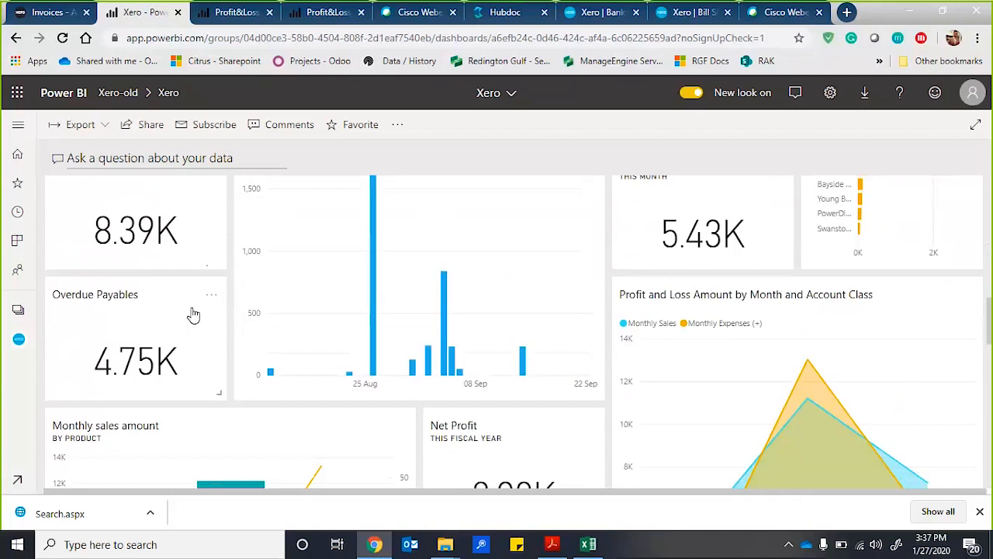
{"action": "scroll", "coordinate": [193, 314], "scroll_direction": "down", "scroll_amount": 1}
{"action": "scroll", "coordinate": [193, 314], "scroll_direction": "down", "scroll_amount": 1}
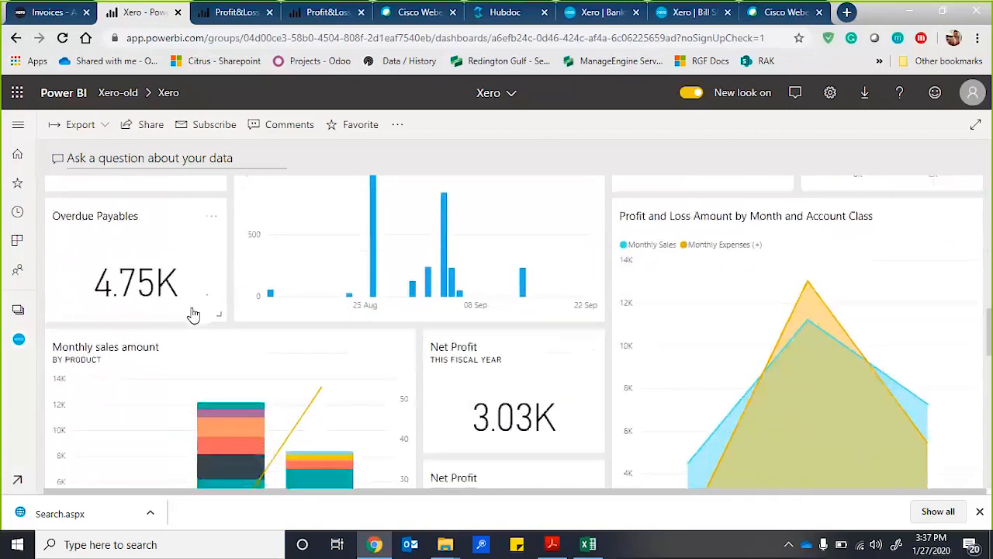
{"action": "scroll", "coordinate": [193, 314], "scroll_direction": "down", "scroll_amount": 2}
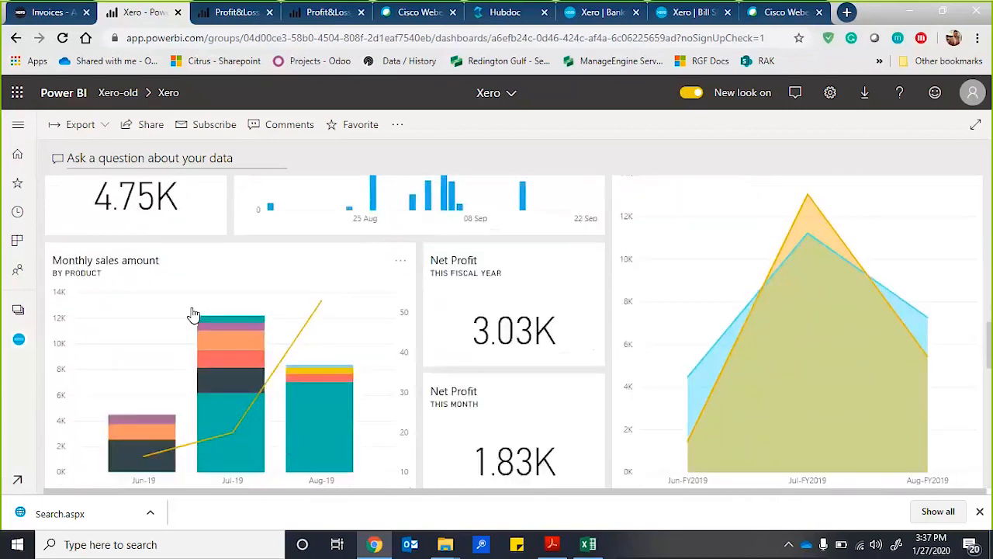
{"action": "scroll", "coordinate": [193, 314], "scroll_direction": "down", "scroll_amount": 1}
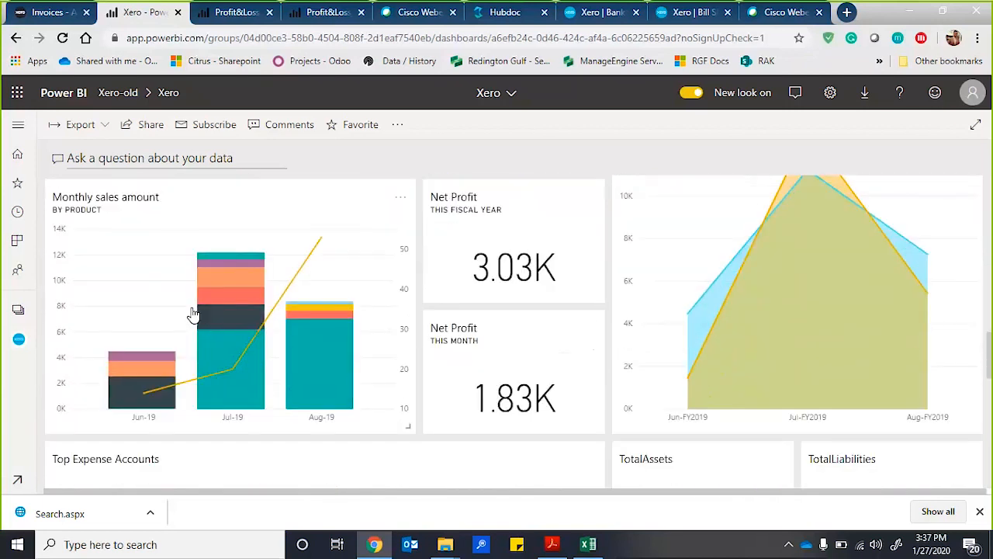
Examine the Top Expense Accounts, total assets, liabilities and equity, and Total Liabilities to Equity Ratio tiles, and check the dashboard's export options.
{"action": "scroll", "coordinate": [193, 314], "scroll_direction": "down", "scroll_amount": 3}
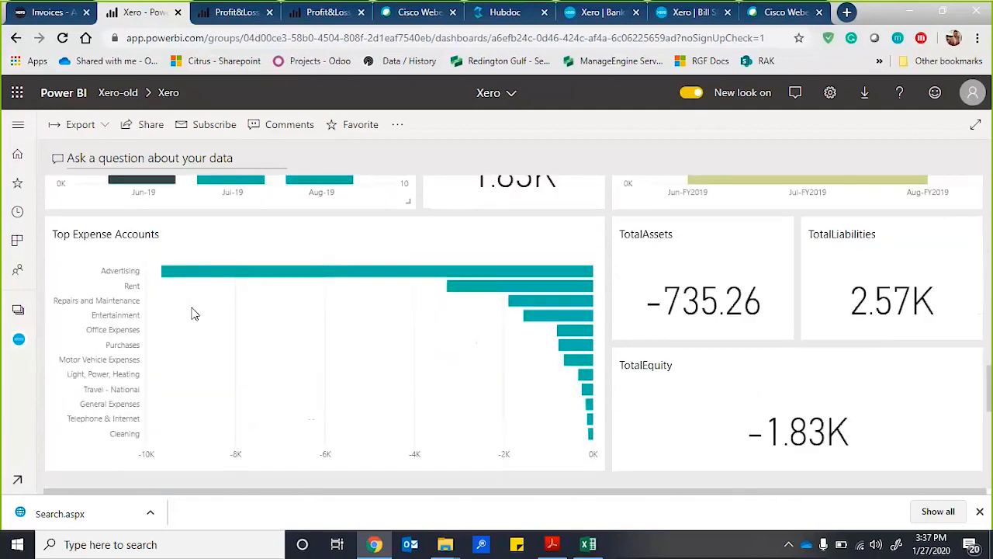
{"action": "scroll", "coordinate": [193, 314], "scroll_direction": "down", "scroll_amount": 2}
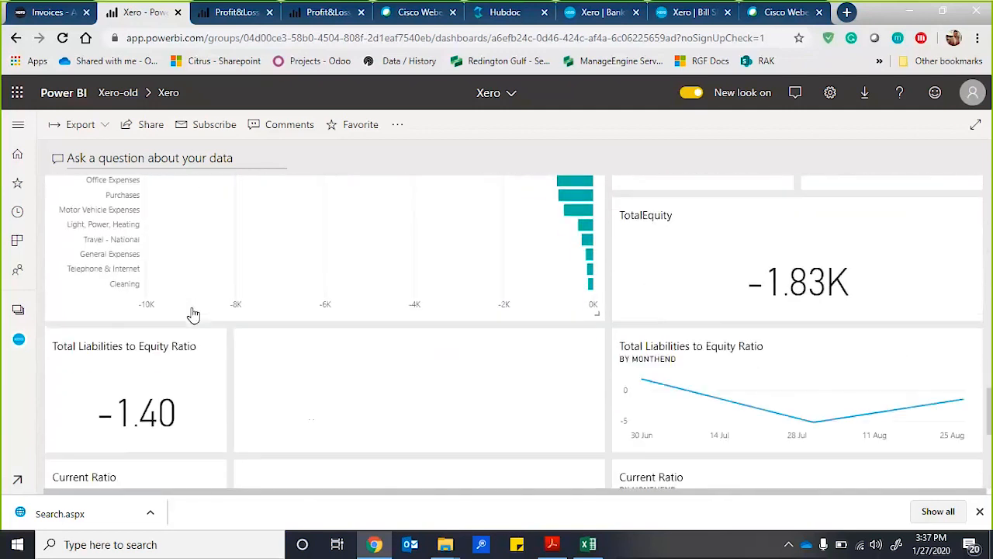
{"action": "scroll", "coordinate": [193, 314], "scroll_direction": "down", "scroll_amount": 1}
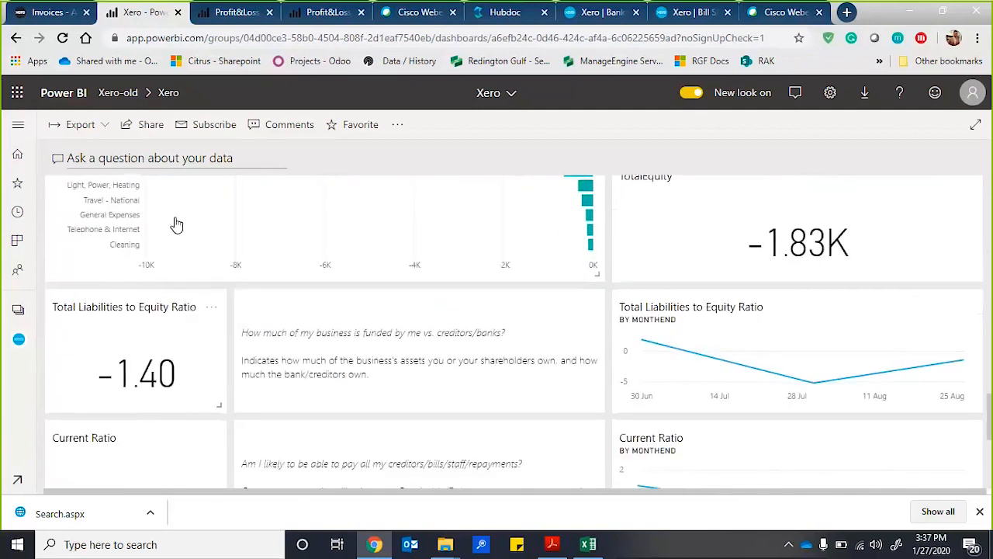
{"action": "left_click", "coordinate": [99, 128]}
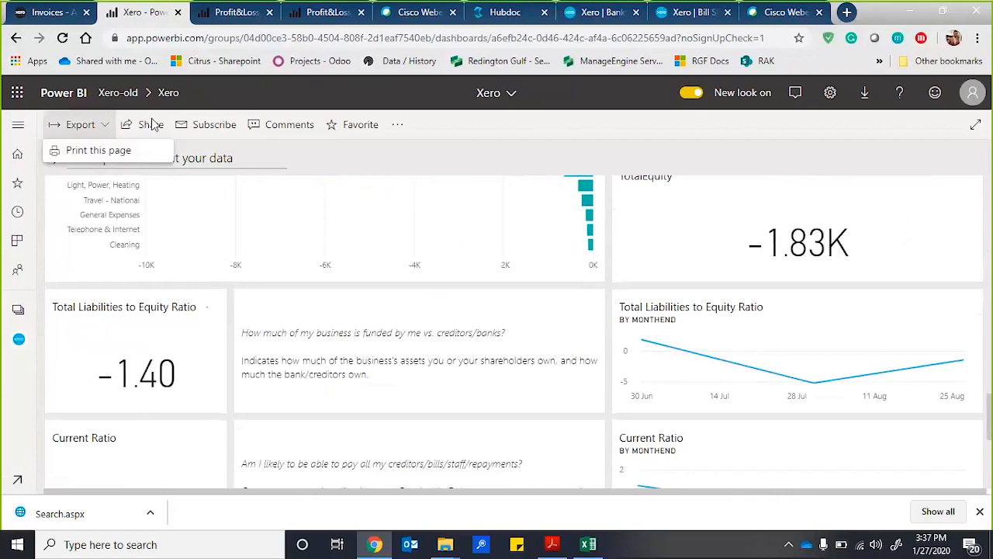
{"action": "left_click", "coordinate": [89, 124]}
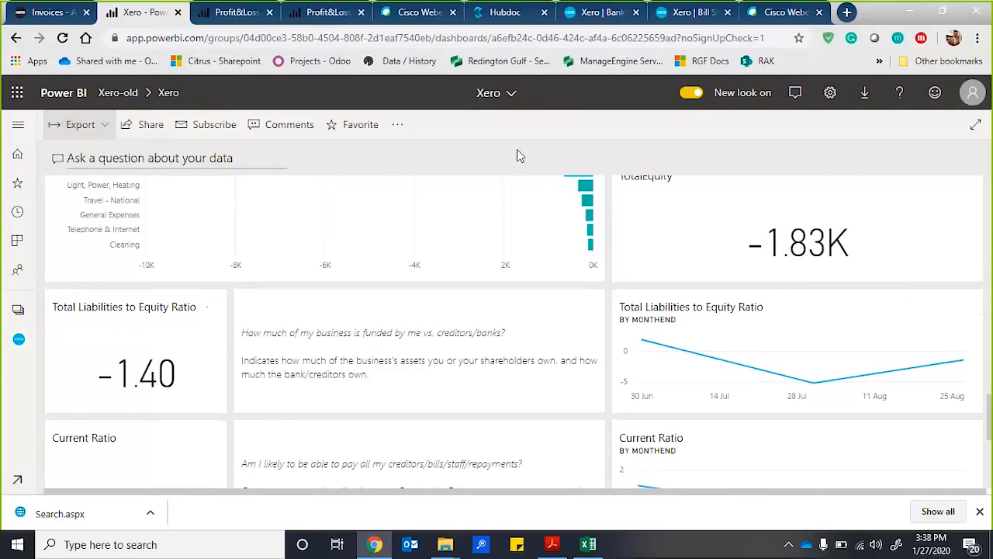
Switch to Xero PBi Slides.pdf in Adobe Acrobat Reader and advance to the Question & Answer slide on page 6.
{"action": "key", "text": "alt+Tab"}
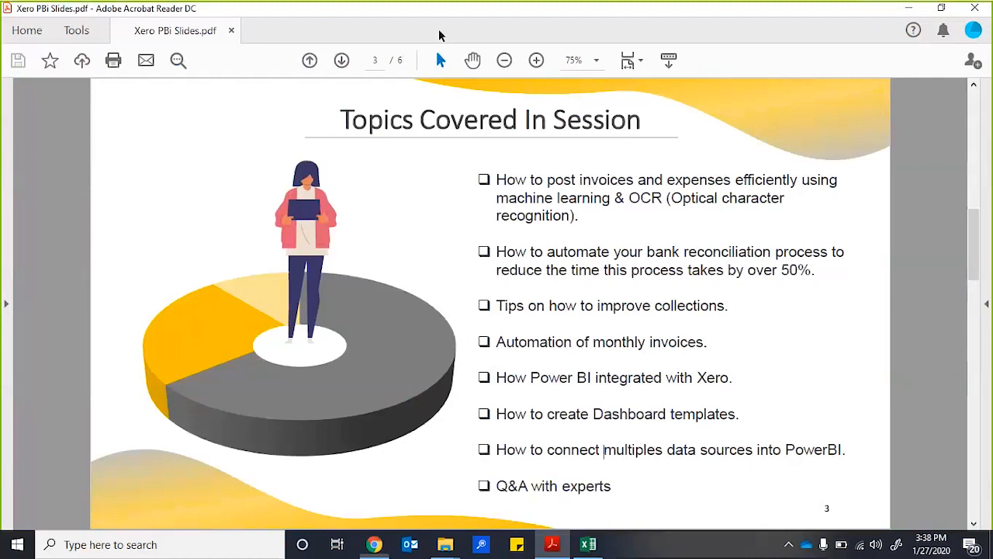
{"action": "left_click", "coordinate": [341, 62]}
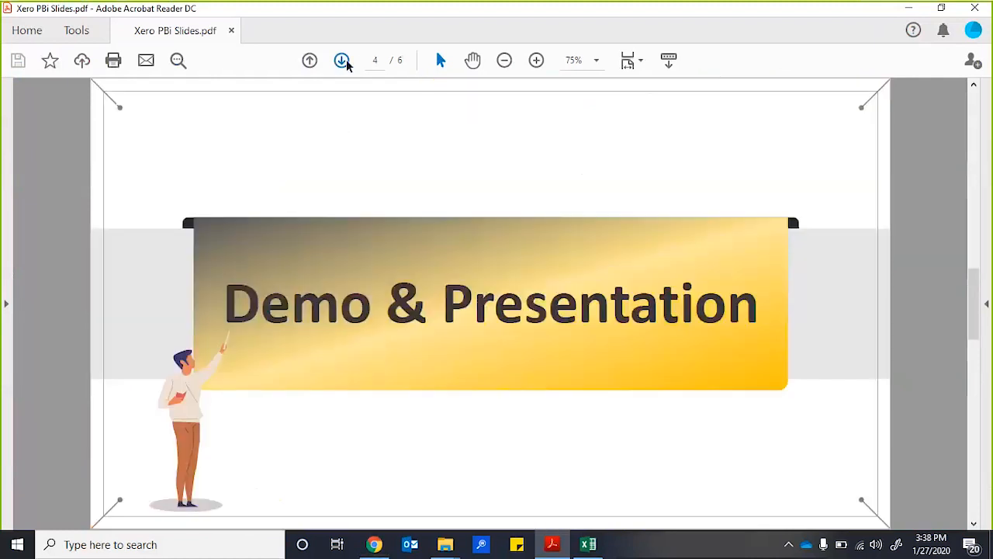
{"action": "left_click", "coordinate": [343, 62]}
{"action": "left_click", "coordinate": [343, 62]}
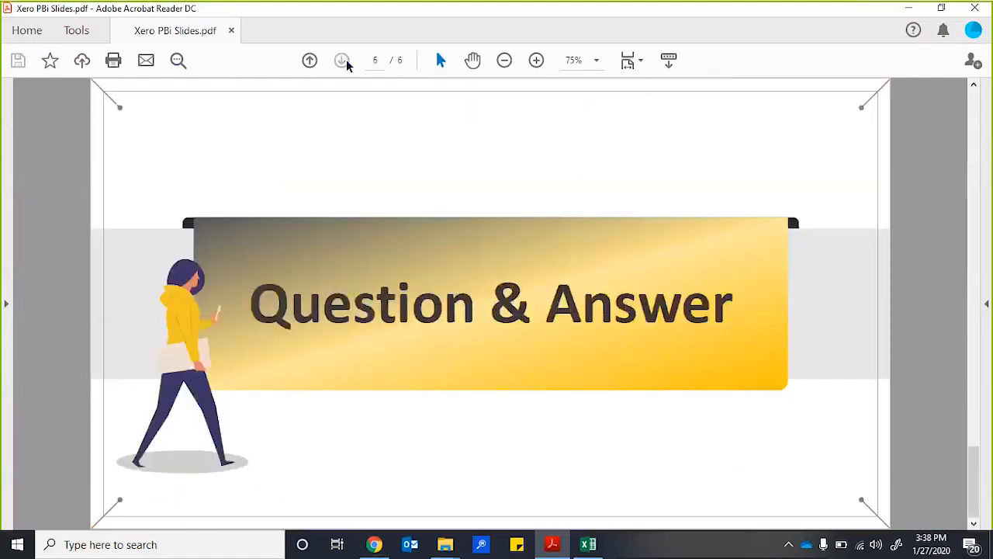